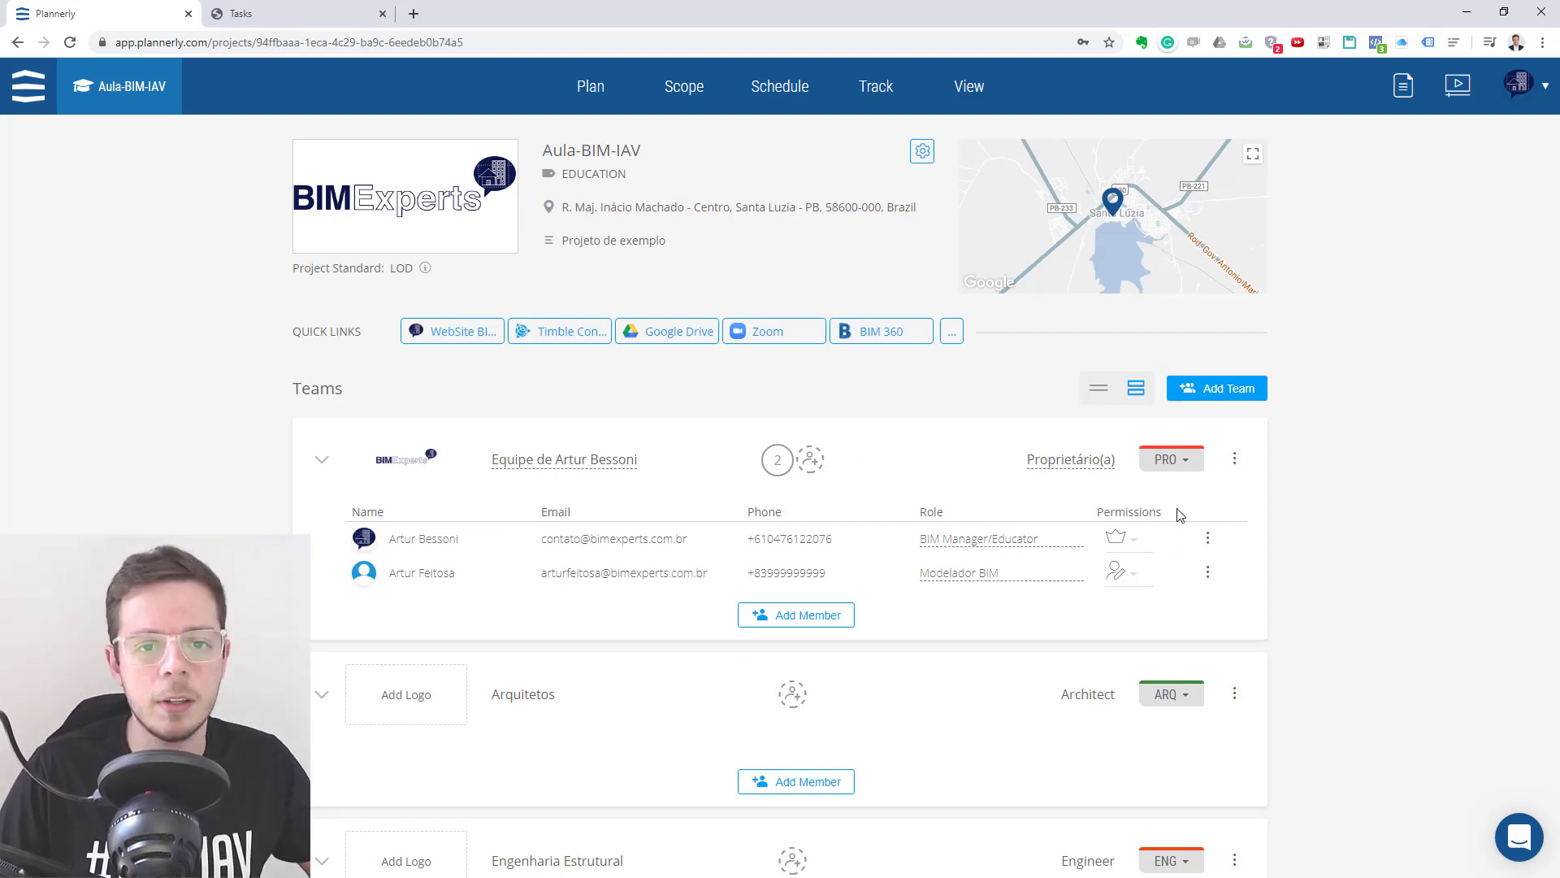
- Open the project's scope requirements and load the template ABNT NBR 15.965 - Tabela 3E Elementos (Brasil) into the library
left_click(696, 96)
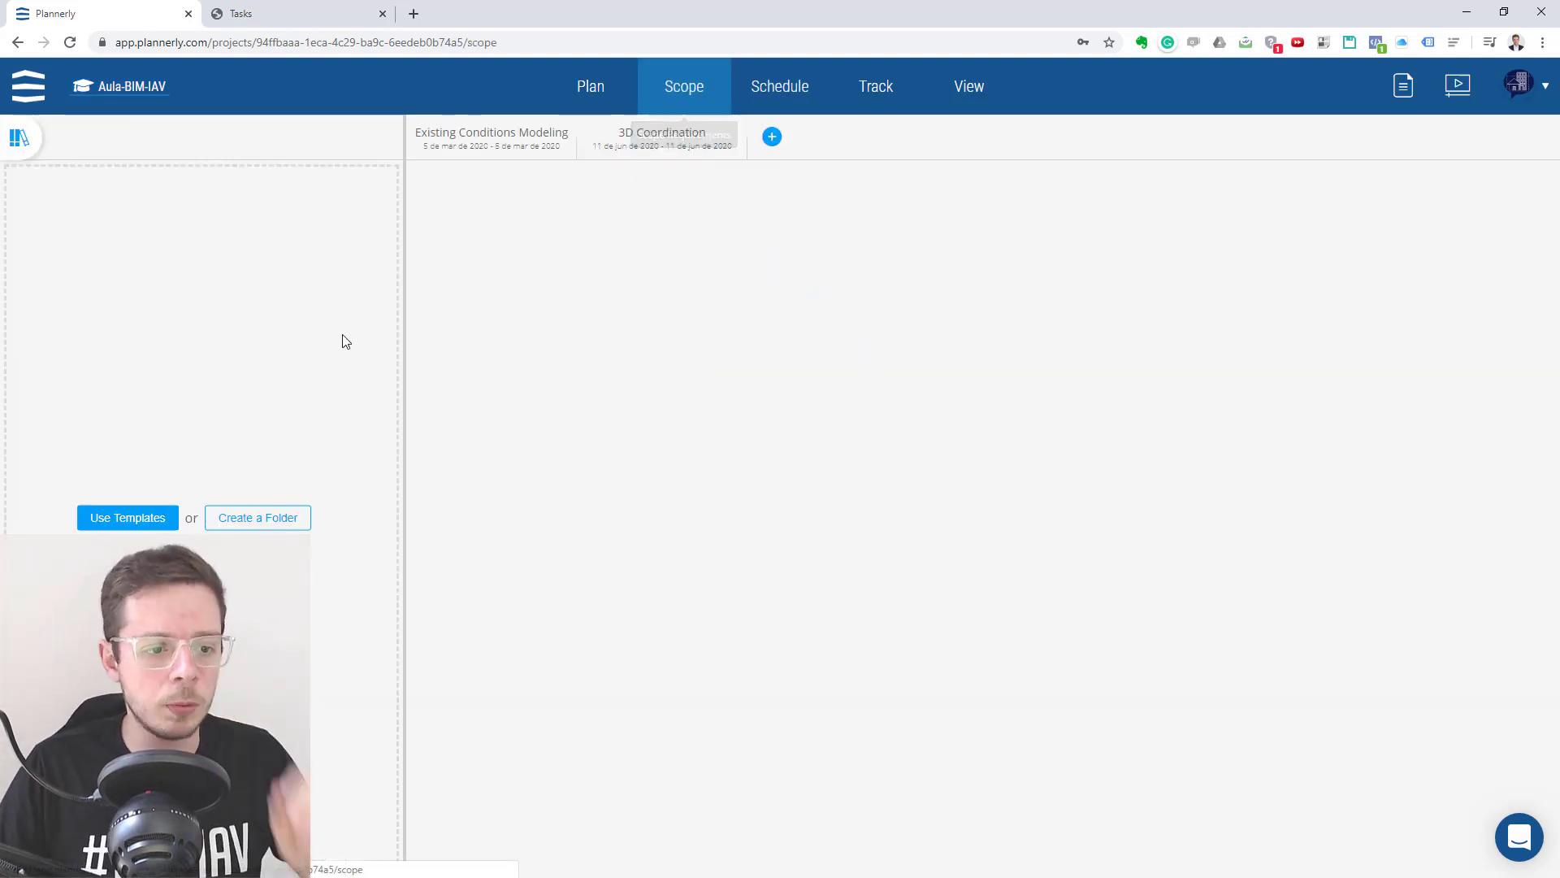
left_click(158, 518)
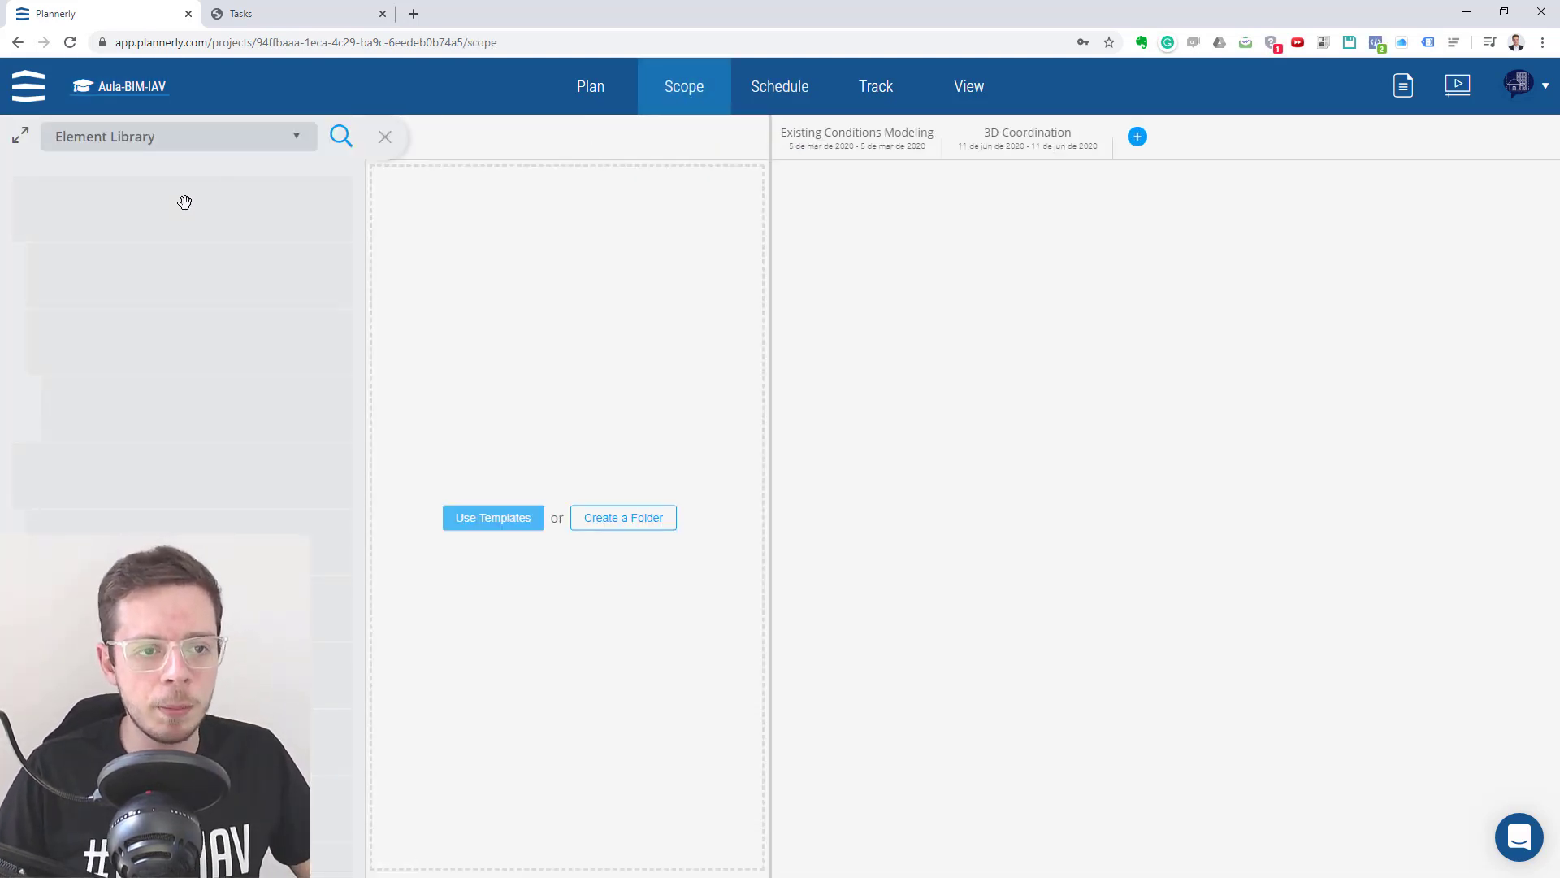
left_click(236, 146)
mouse_move(149, 214)
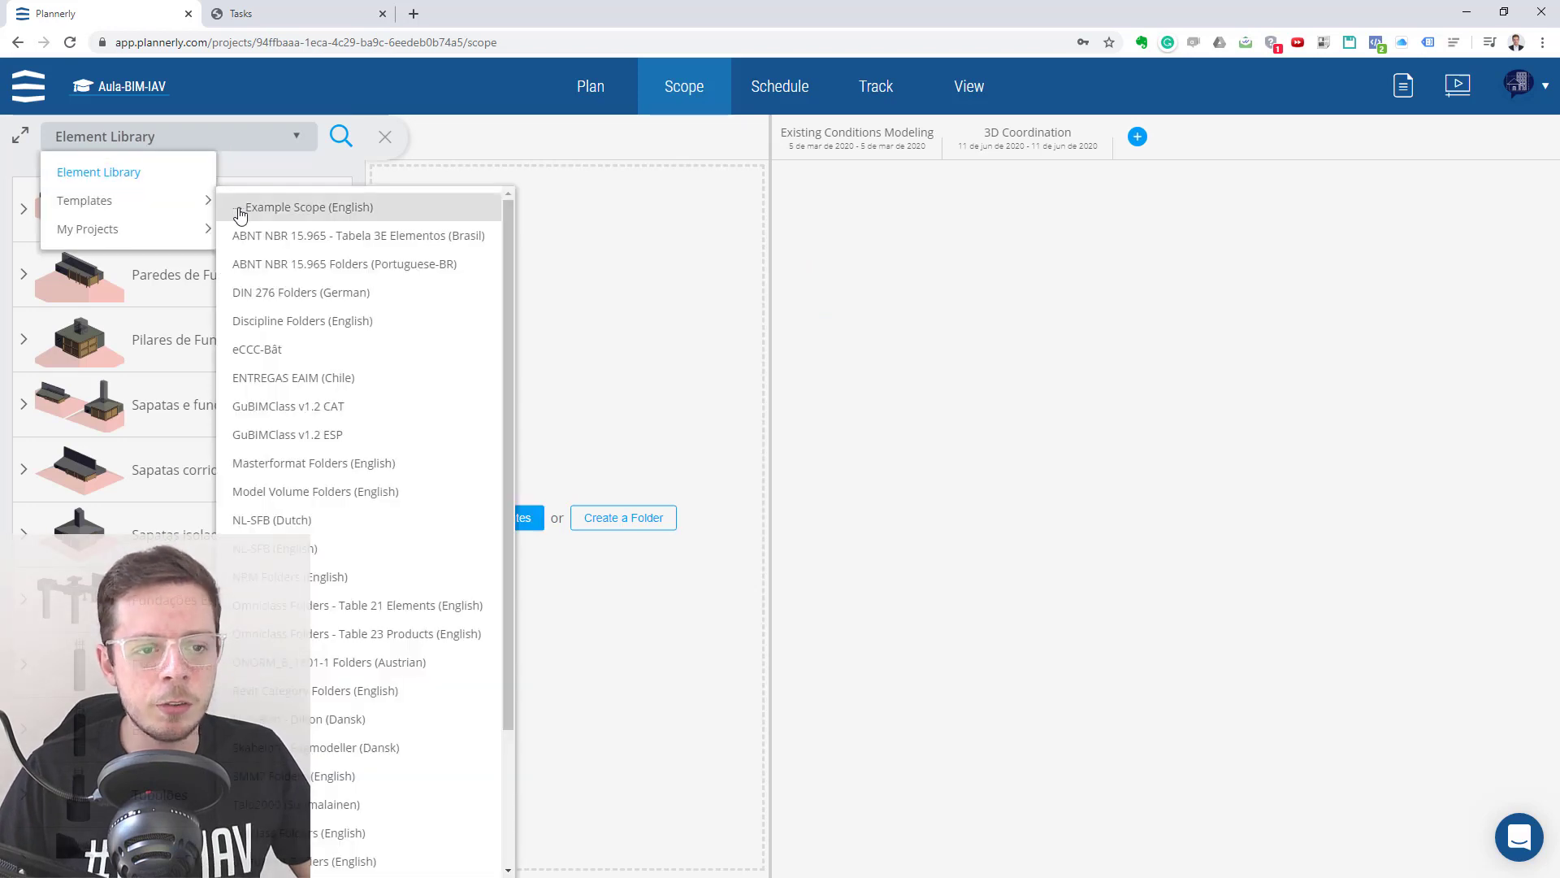
left_click(348, 240)
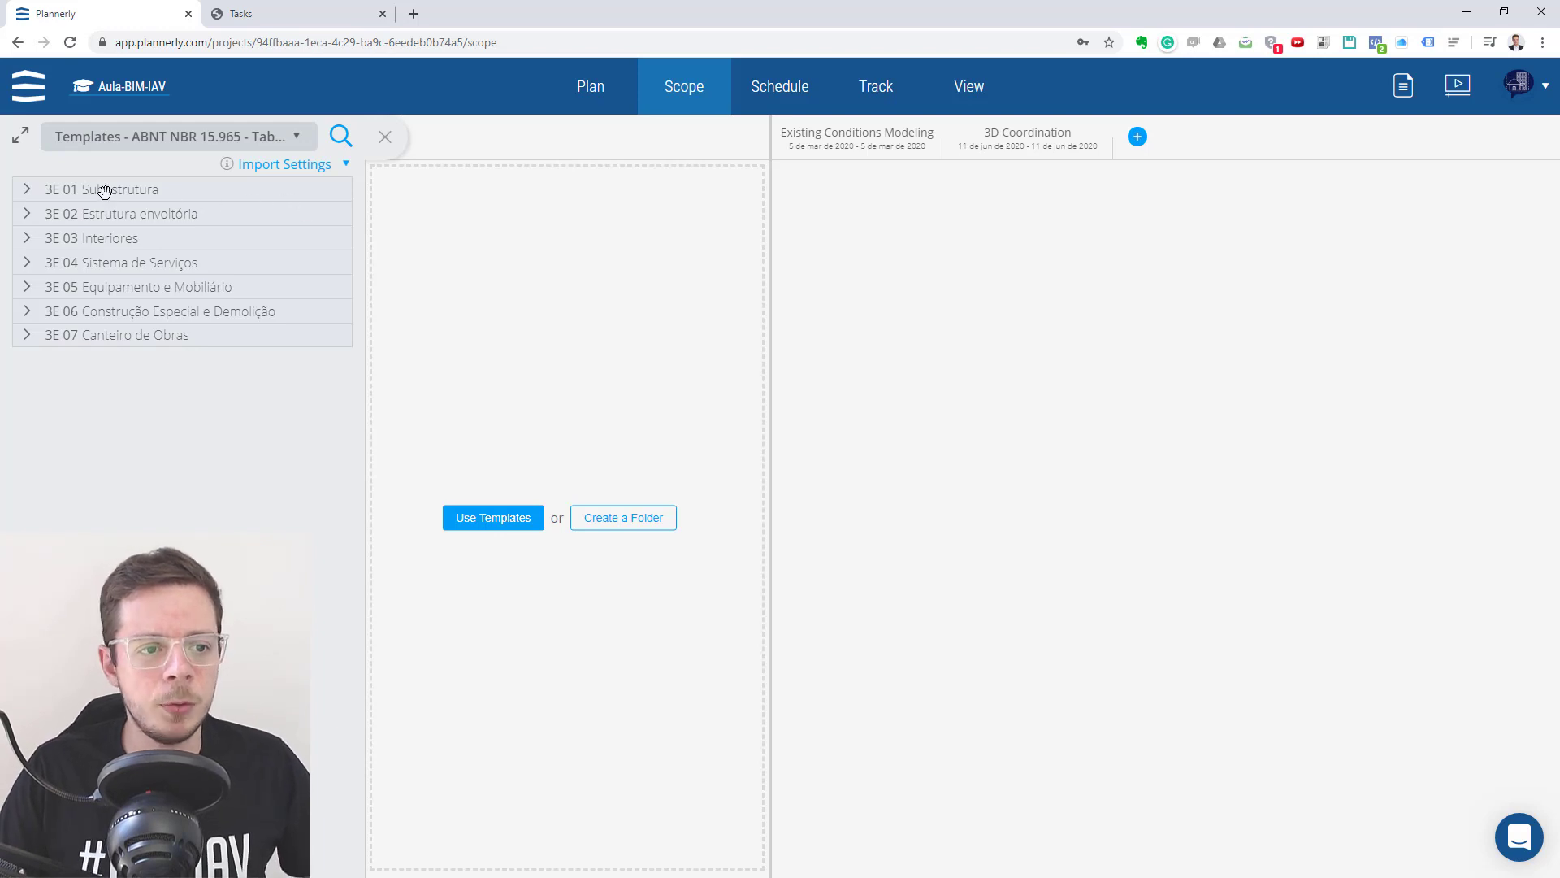
- Add the Fundações padrão folder from 3E 01 Subestrutura, Fundações to the scope and collapse its two element groups
left_click(25, 192)
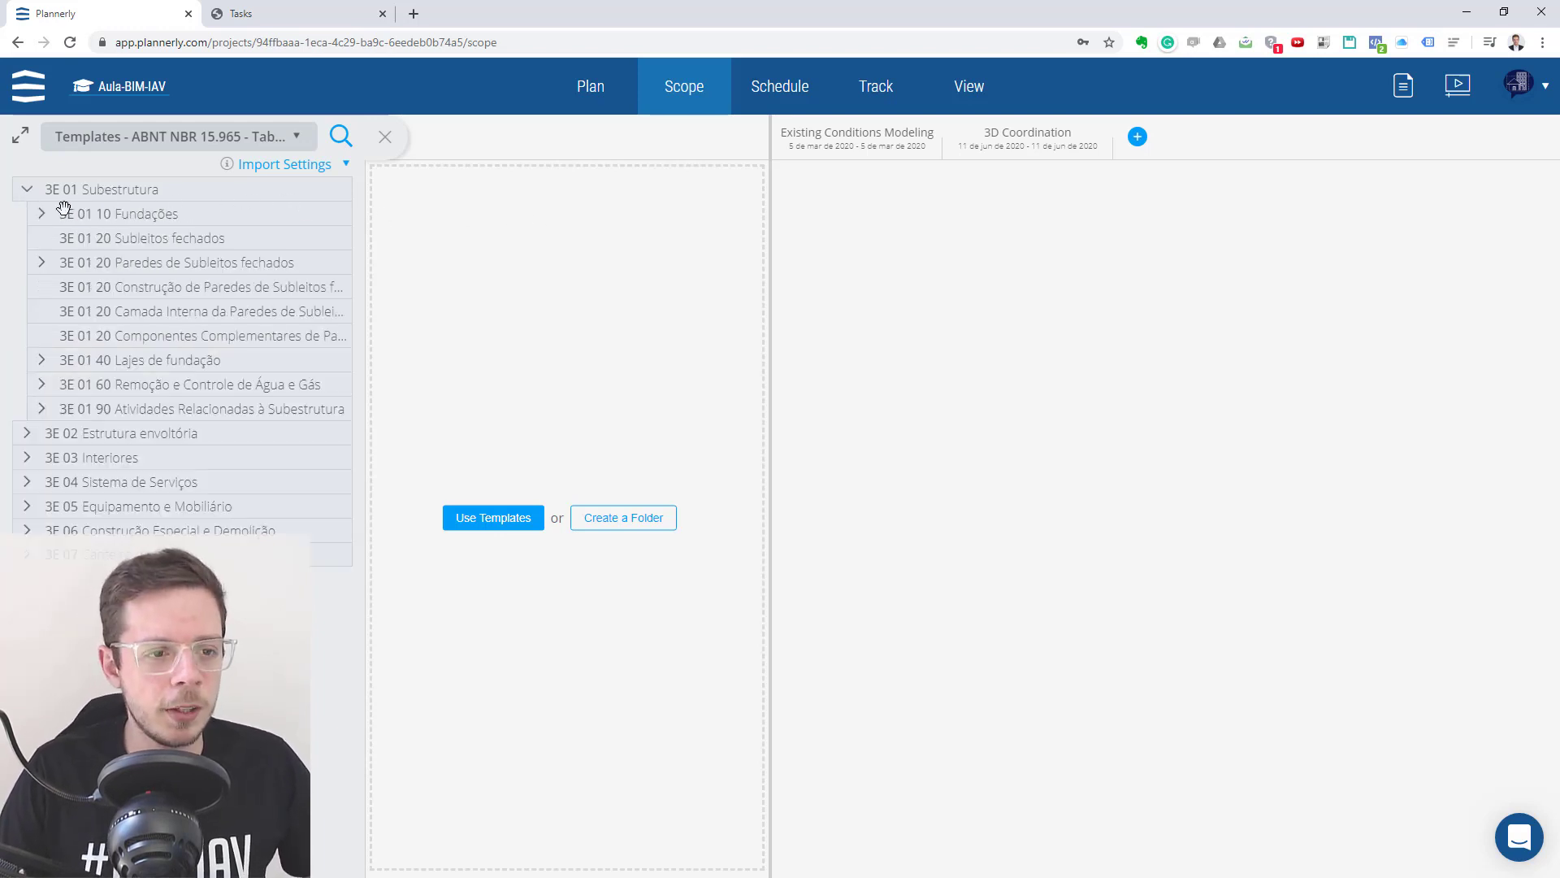
left_click(43, 215)
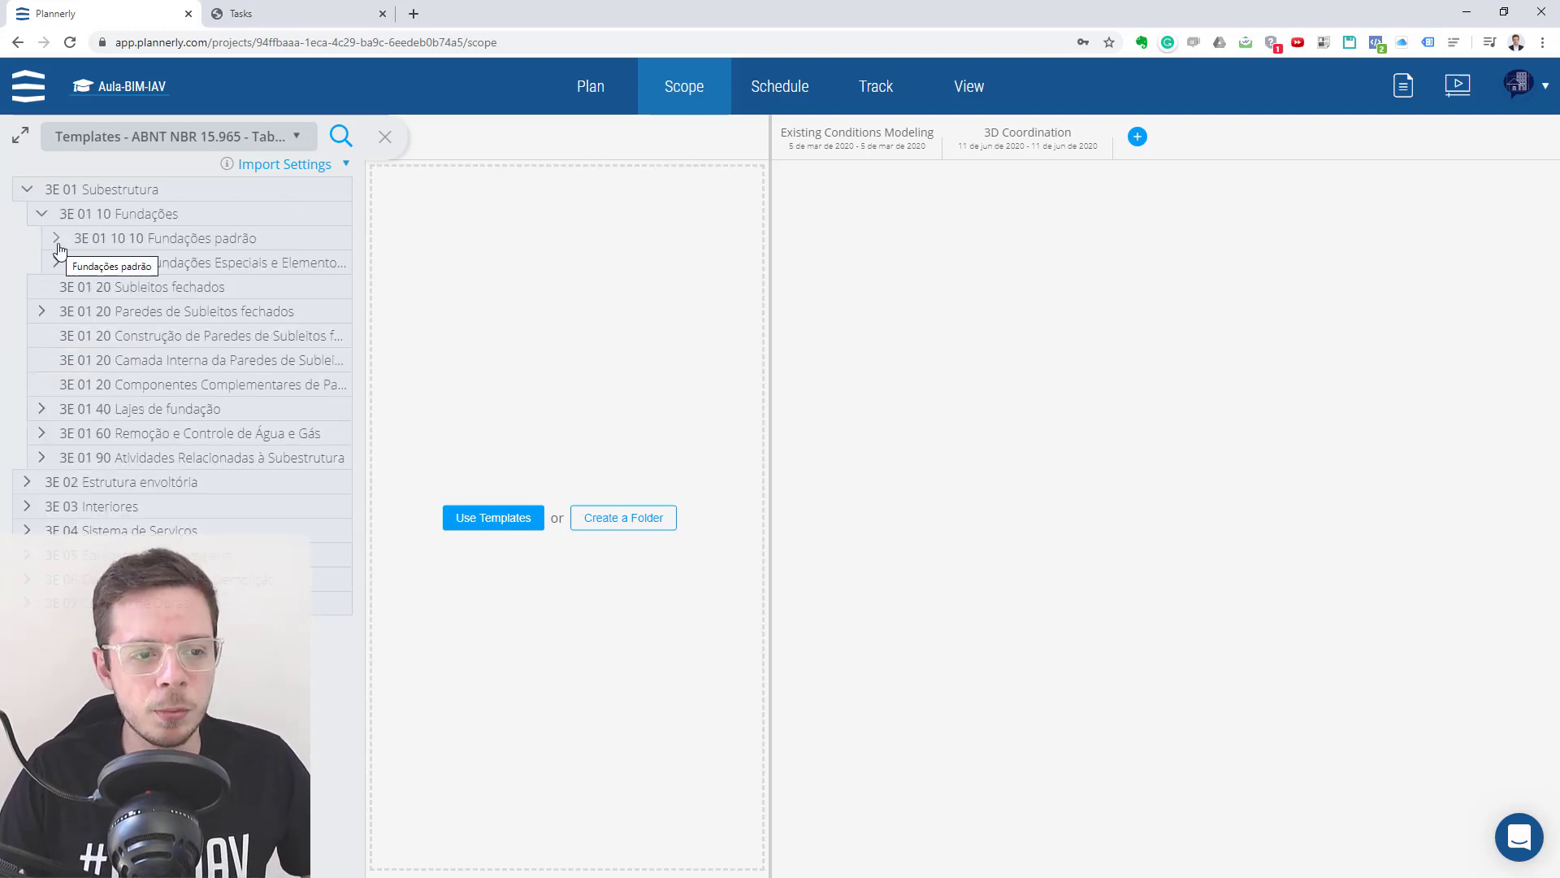
left_click(57, 239)
left_click_drag(184, 241, 564, 218)
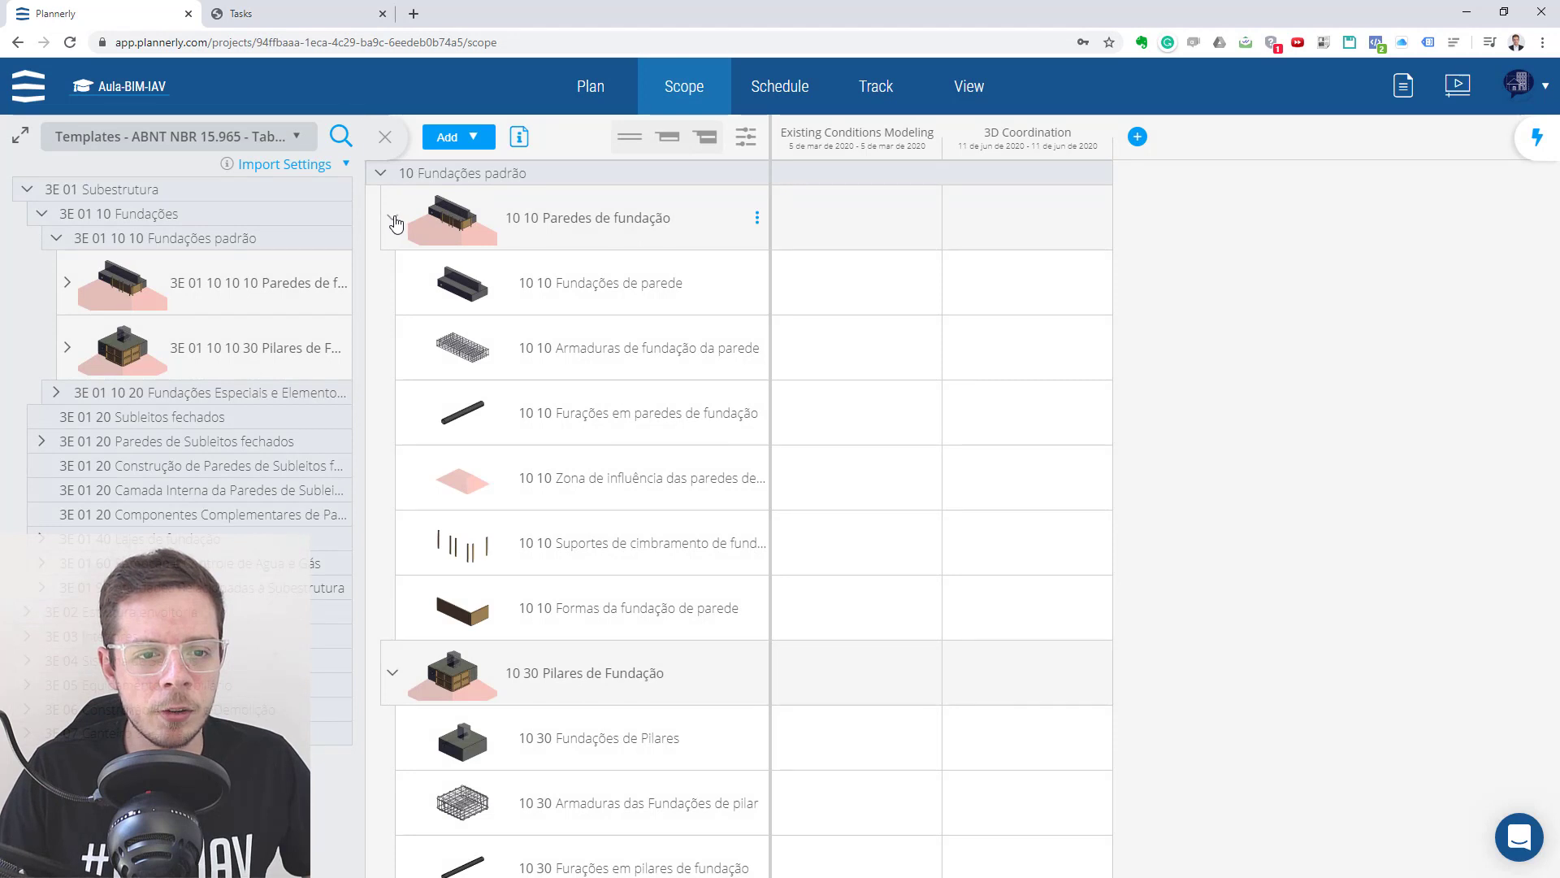
left_click(393, 216)
left_click(392, 282)
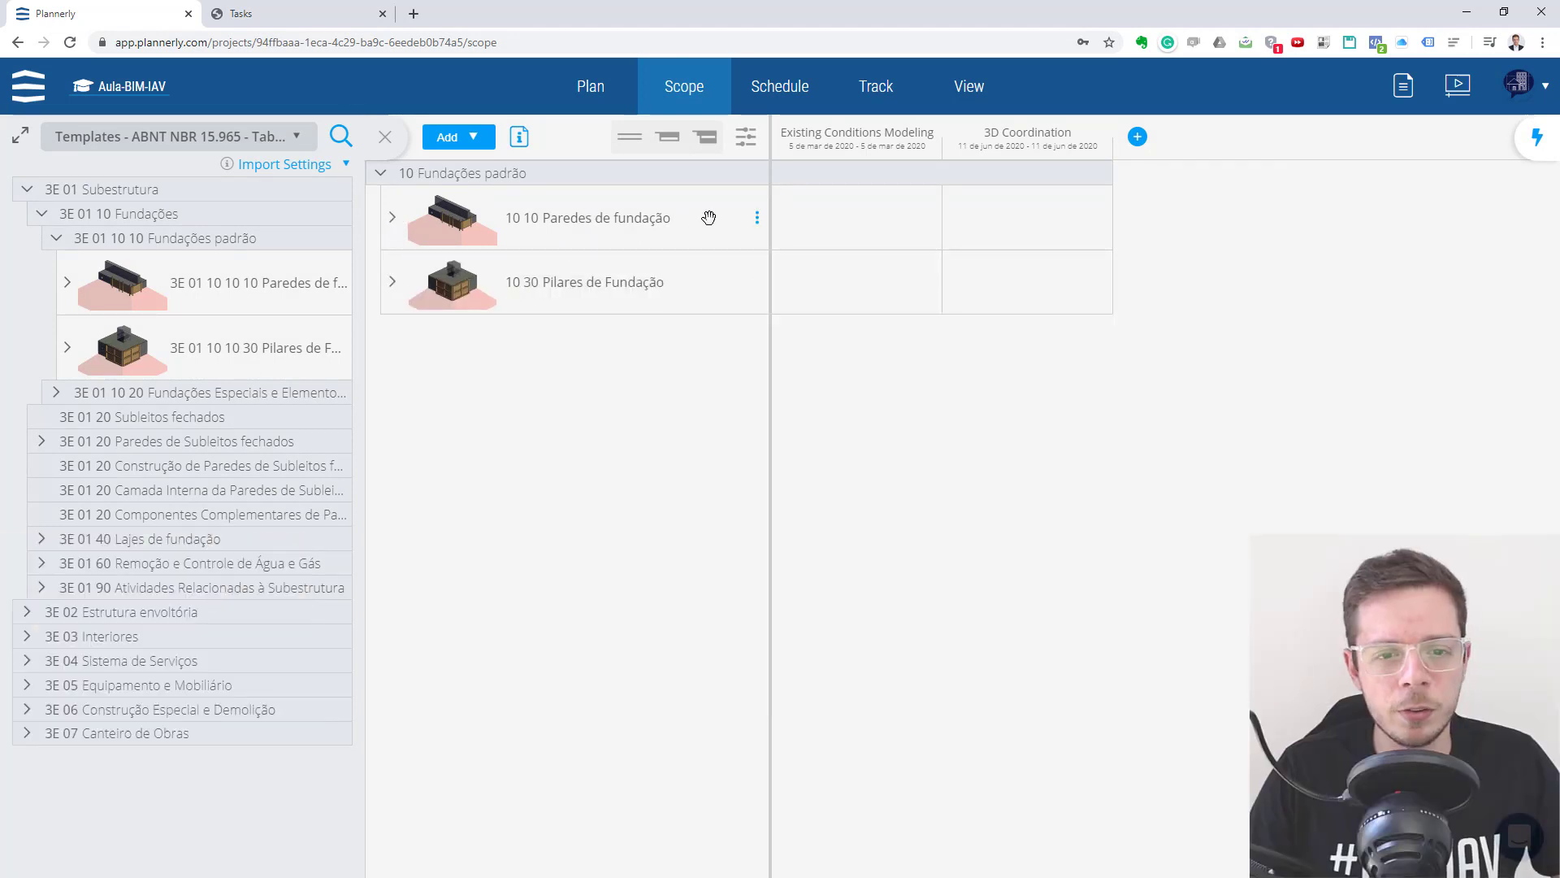
- Delete the Paredes de fundação element group from the scope
left_click(759, 219)
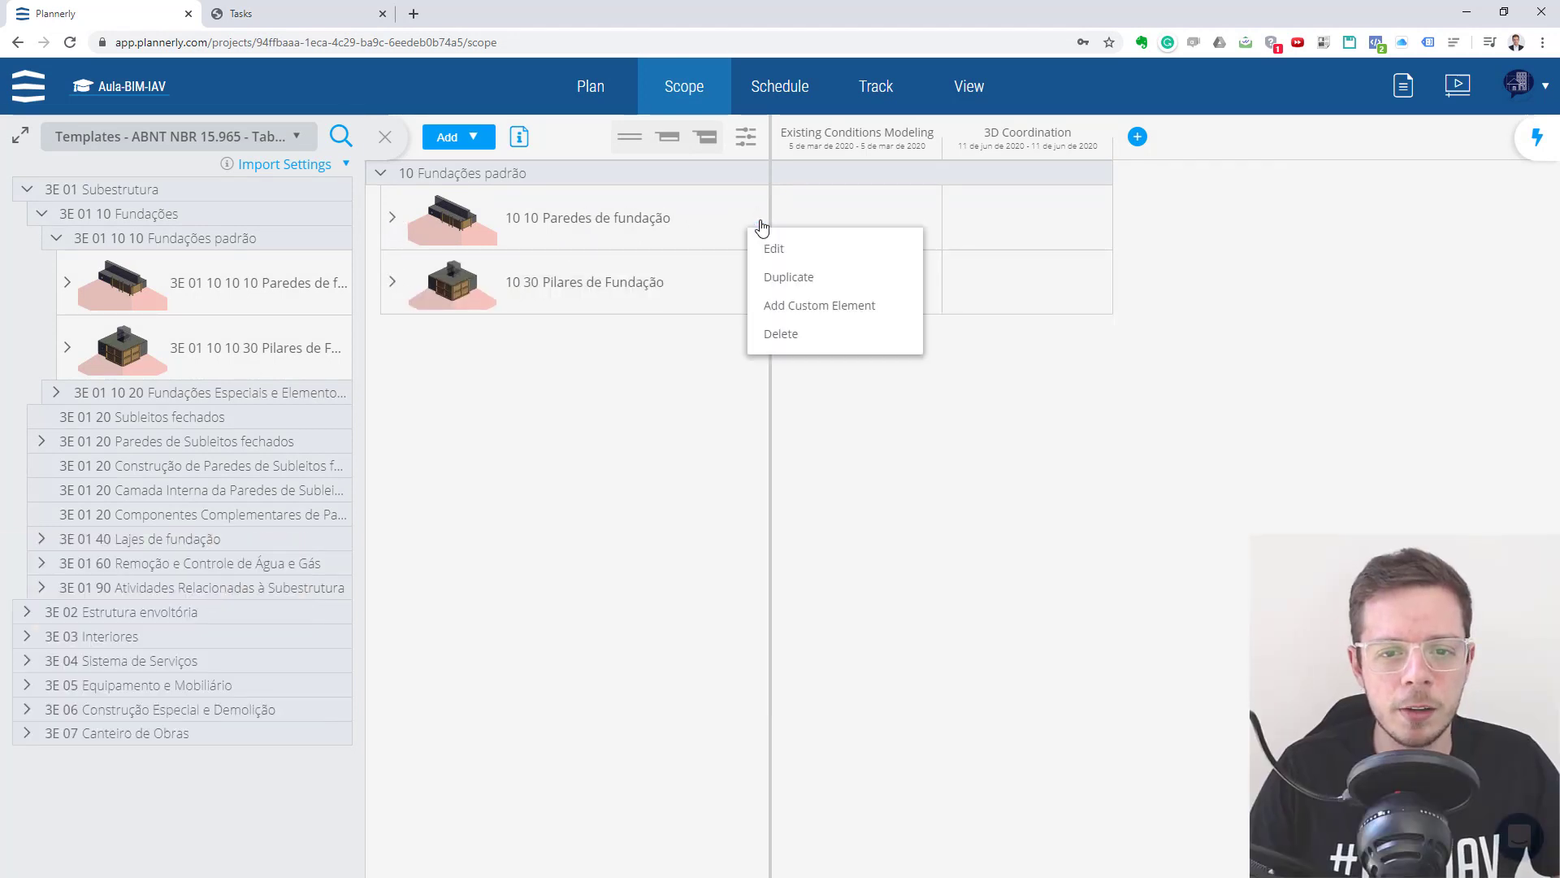
left_click(781, 333)
left_click(914, 502)
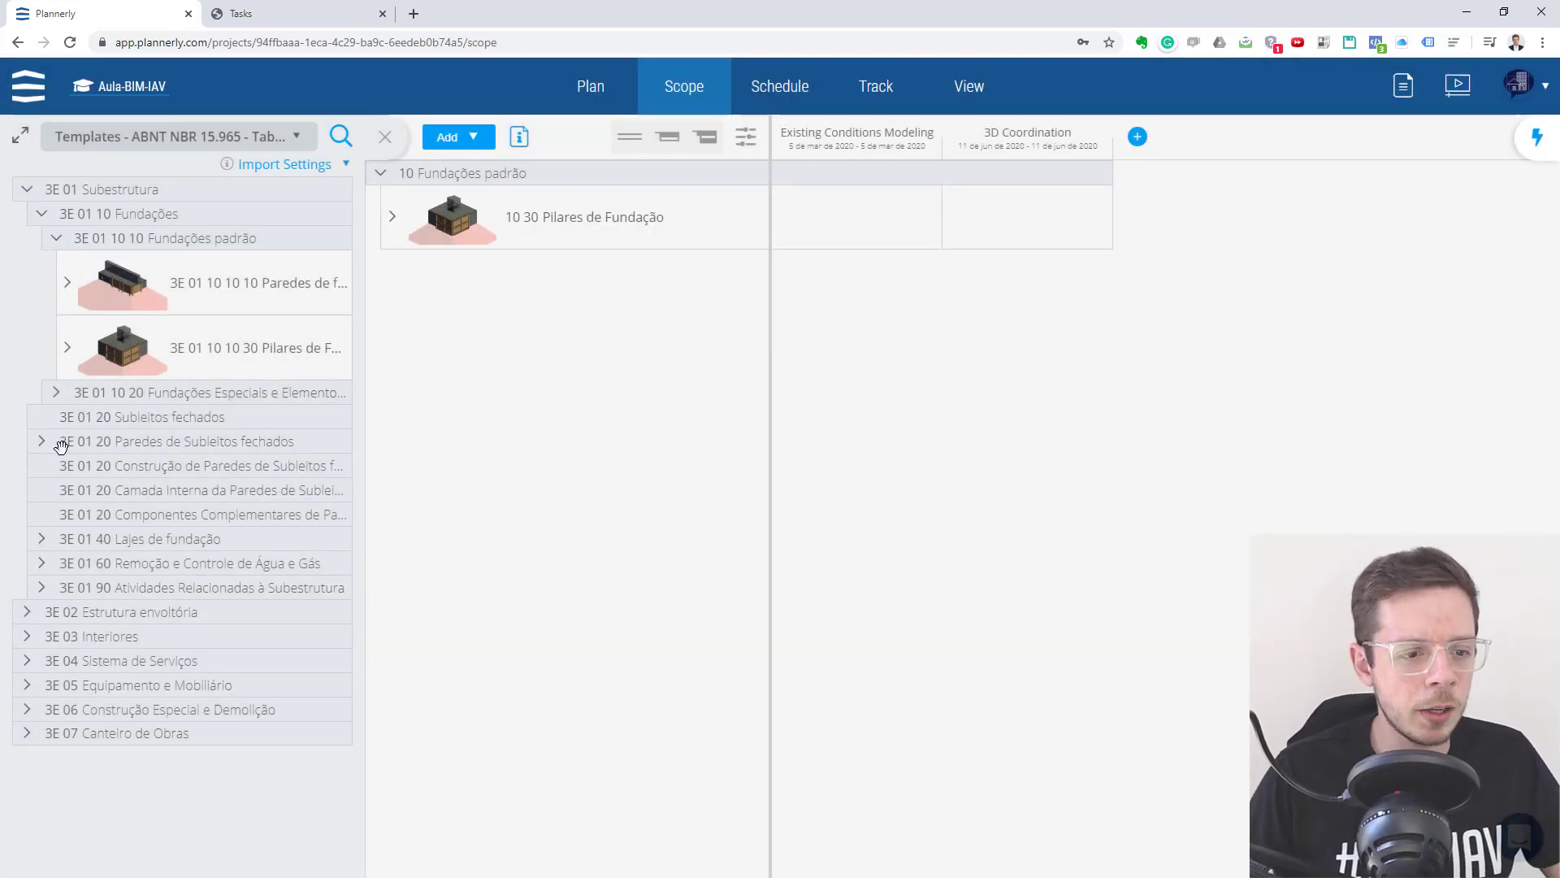
- Add the Lajes de fundação padrão folder from 3E 01 40 Lajes de fundação to the scope, below Fundações padrão
left_click(42, 539)
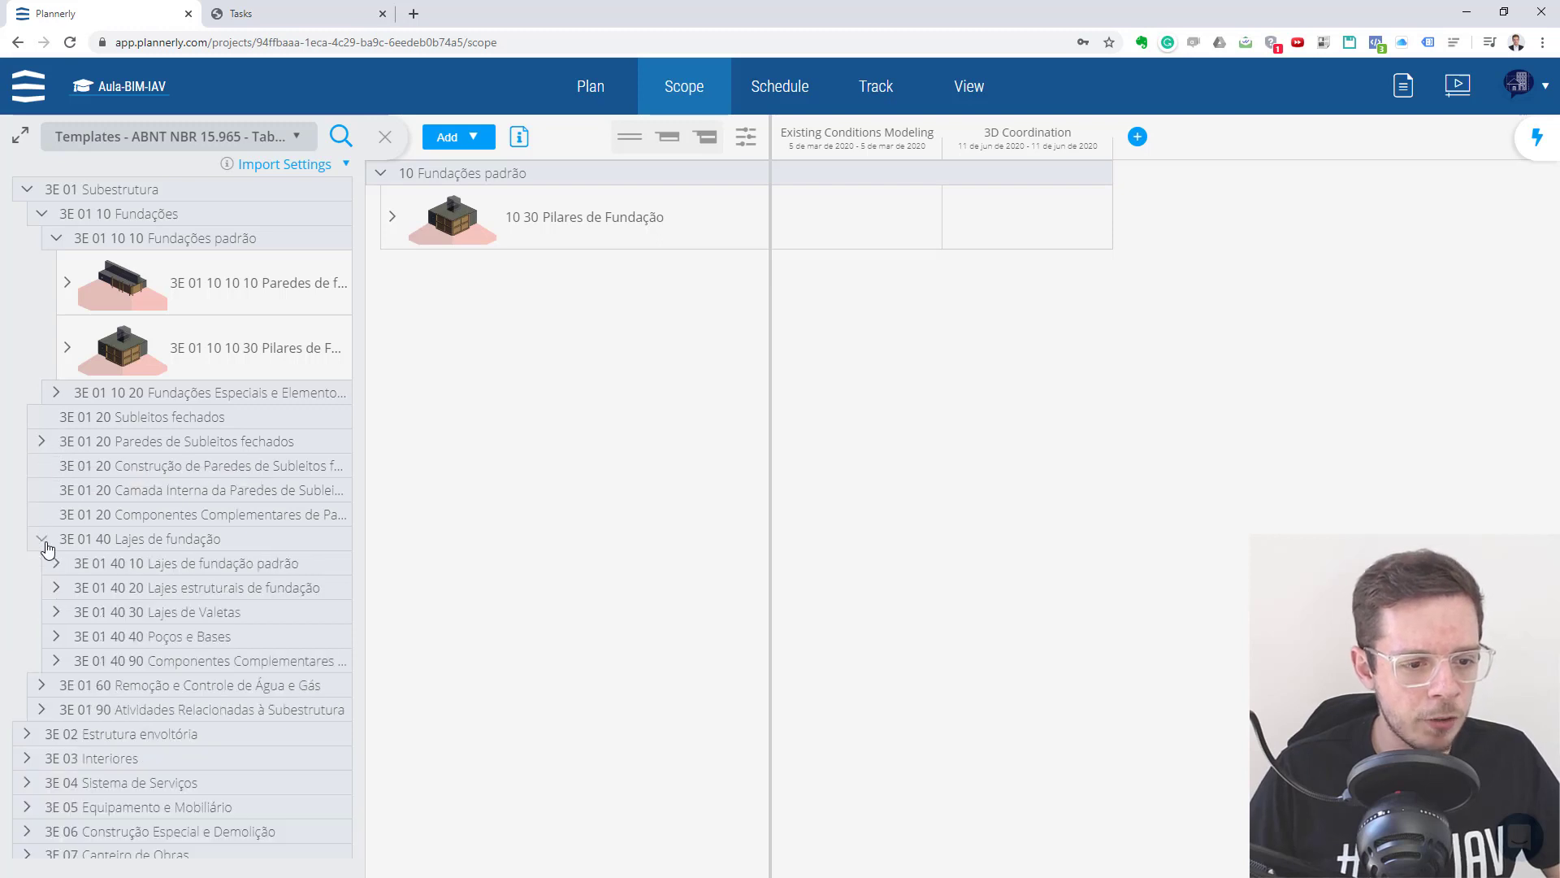
left_click(57, 565)
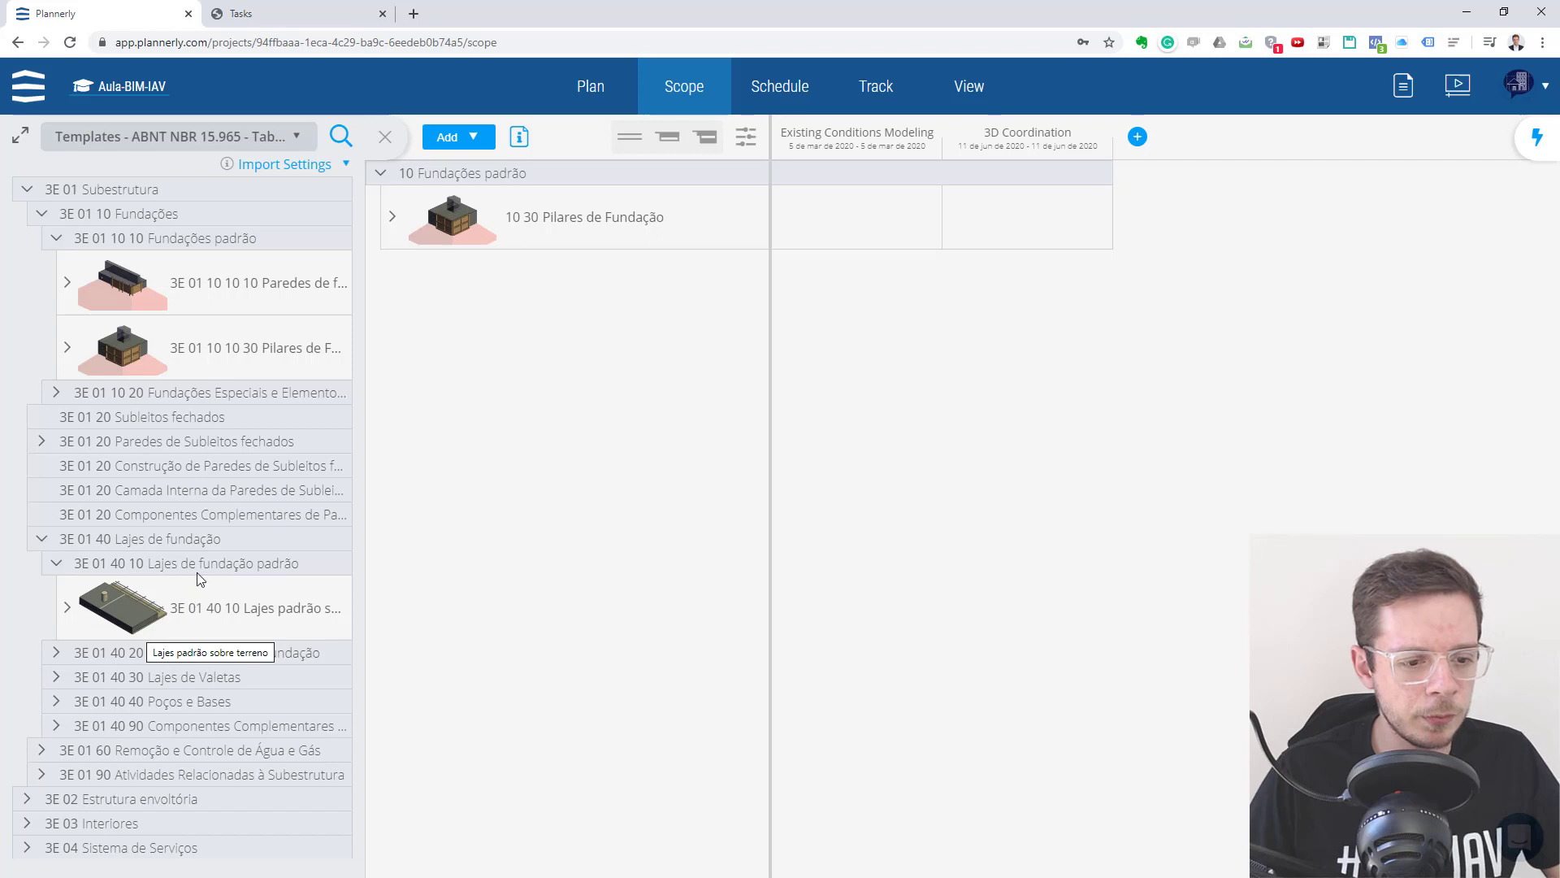
left_click_drag(201, 578, 589, 346)
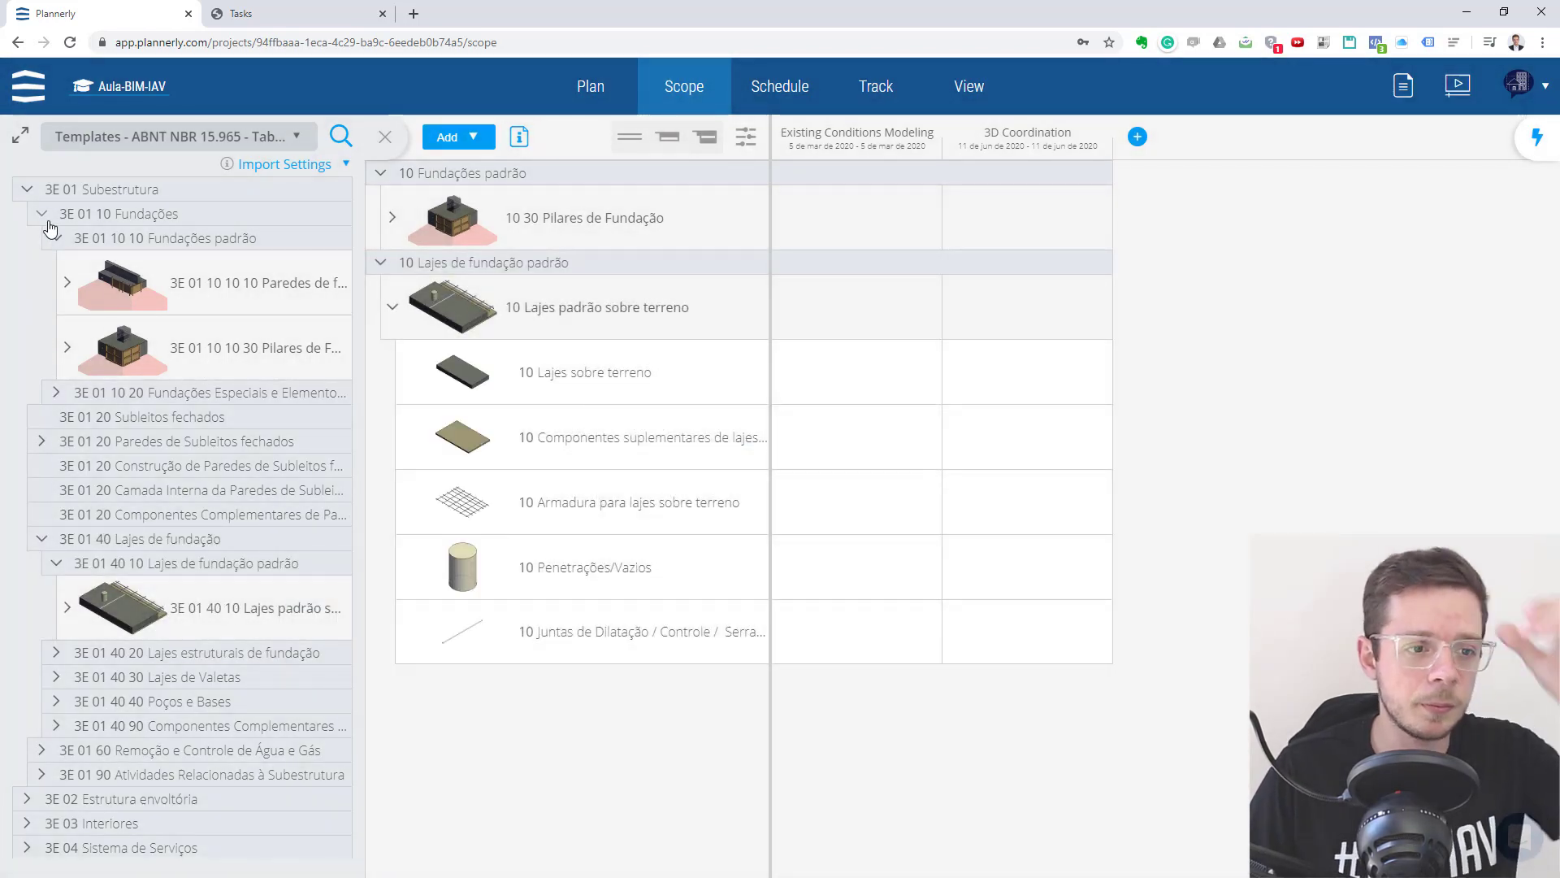
- Add the Parede externa folder from 3E 02 Estrutura envoltória, Fechamentos externos verticais to the scope
left_click(55, 237)
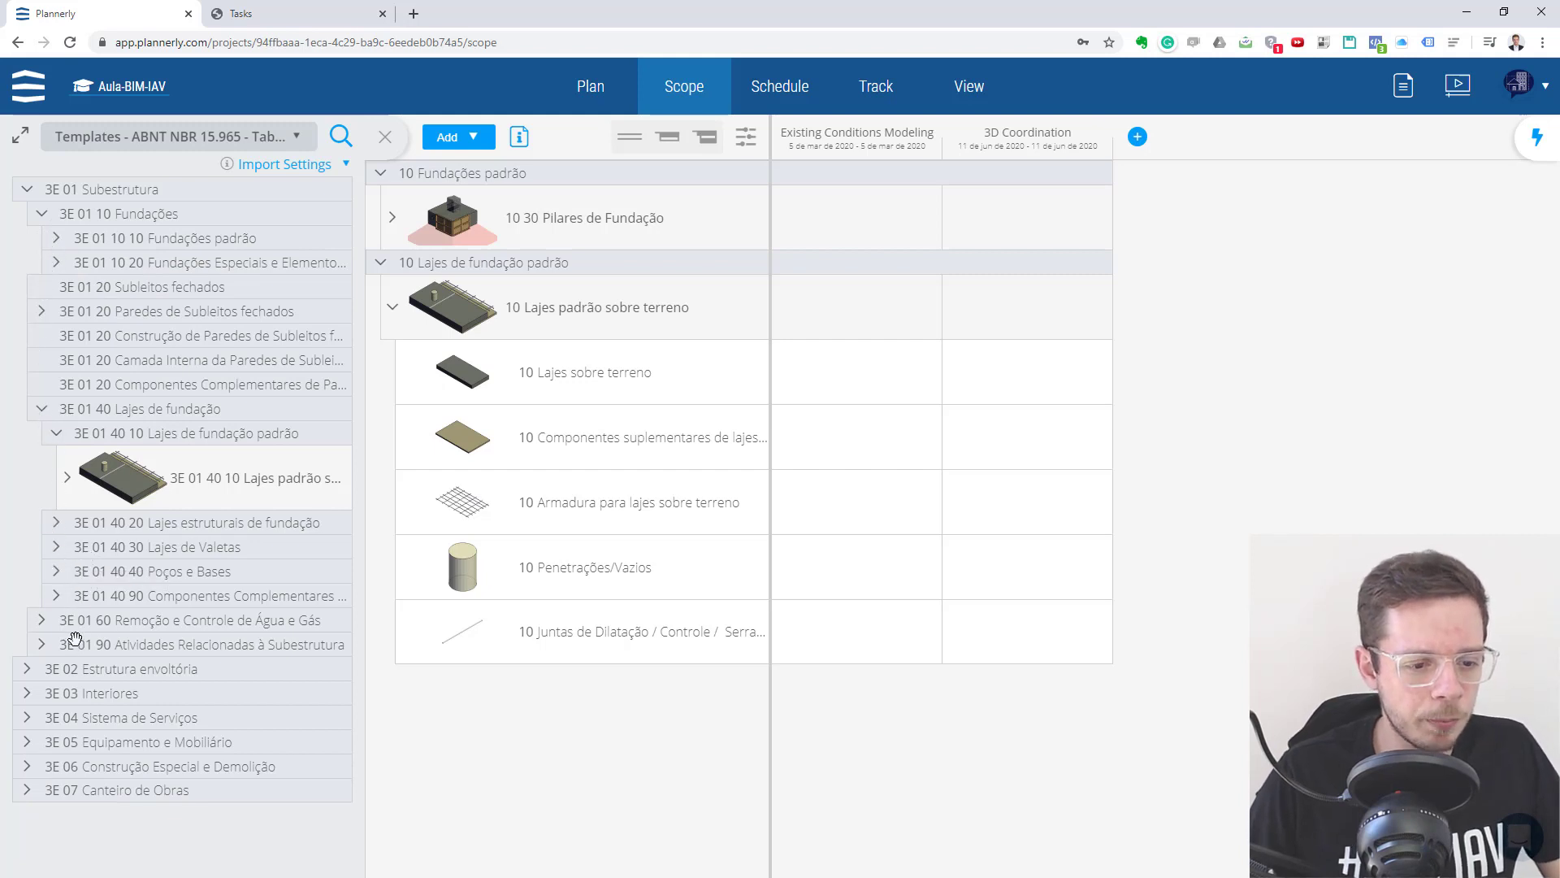
left_click(25, 670)
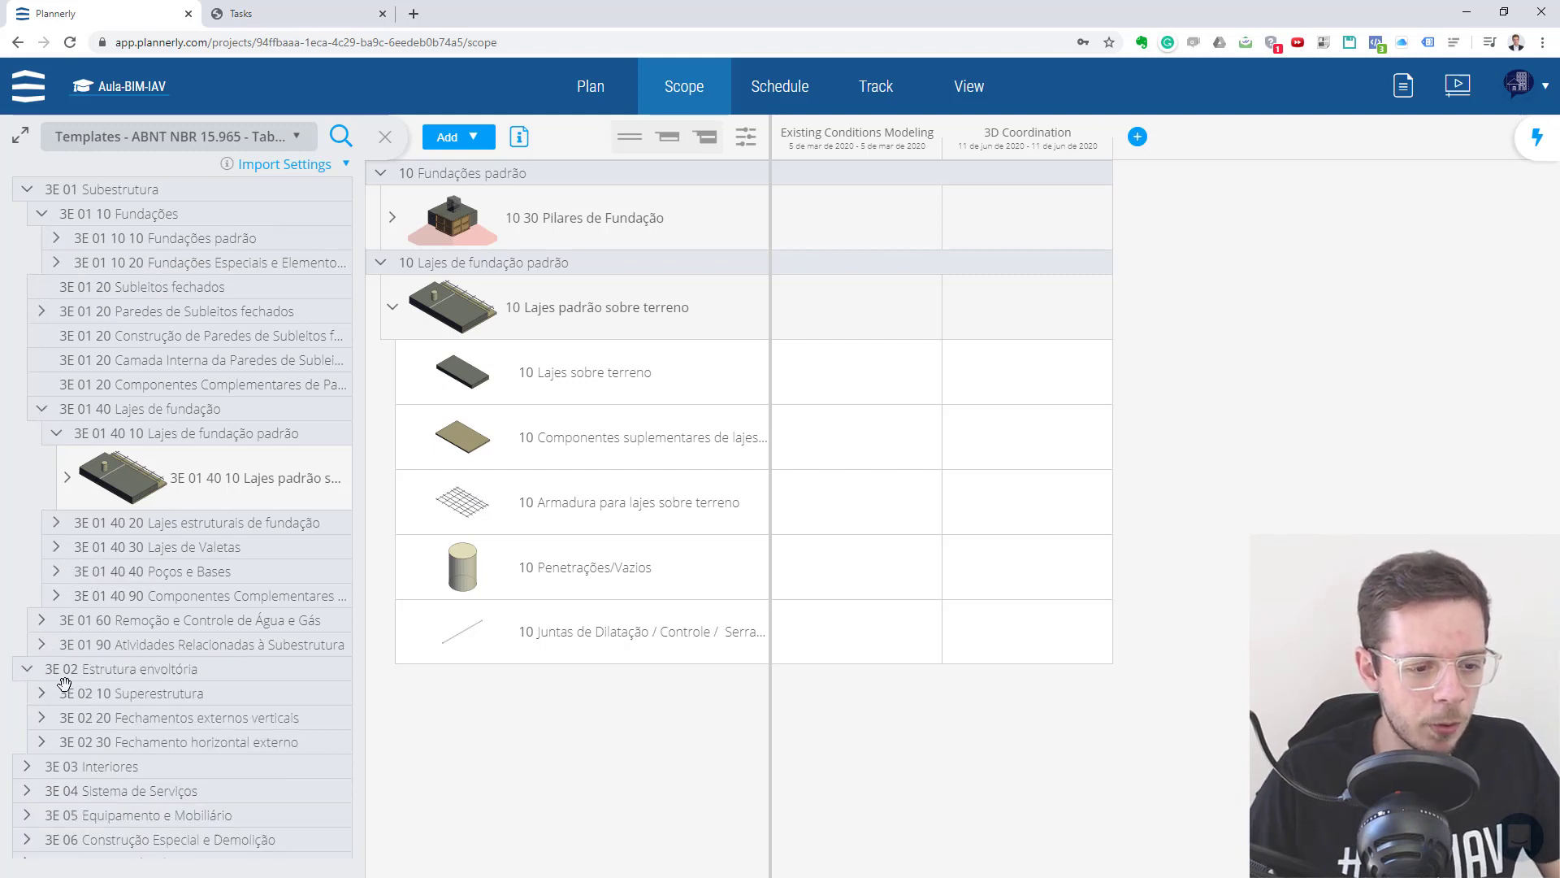
left_click(41, 693)
scroll(122, 674, "down", 1)
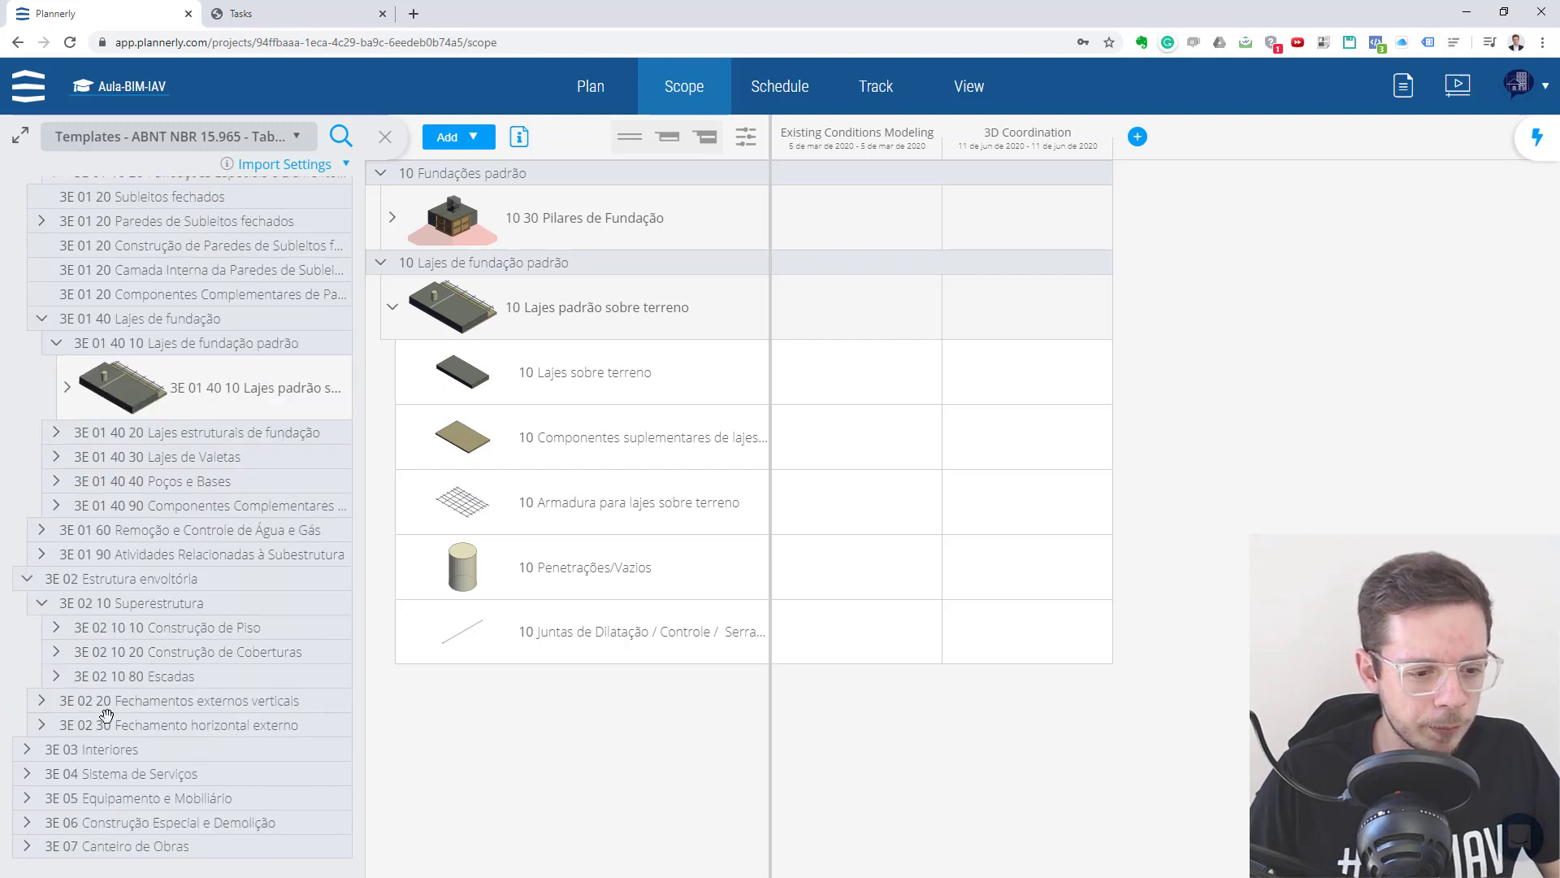
left_click(28, 754)
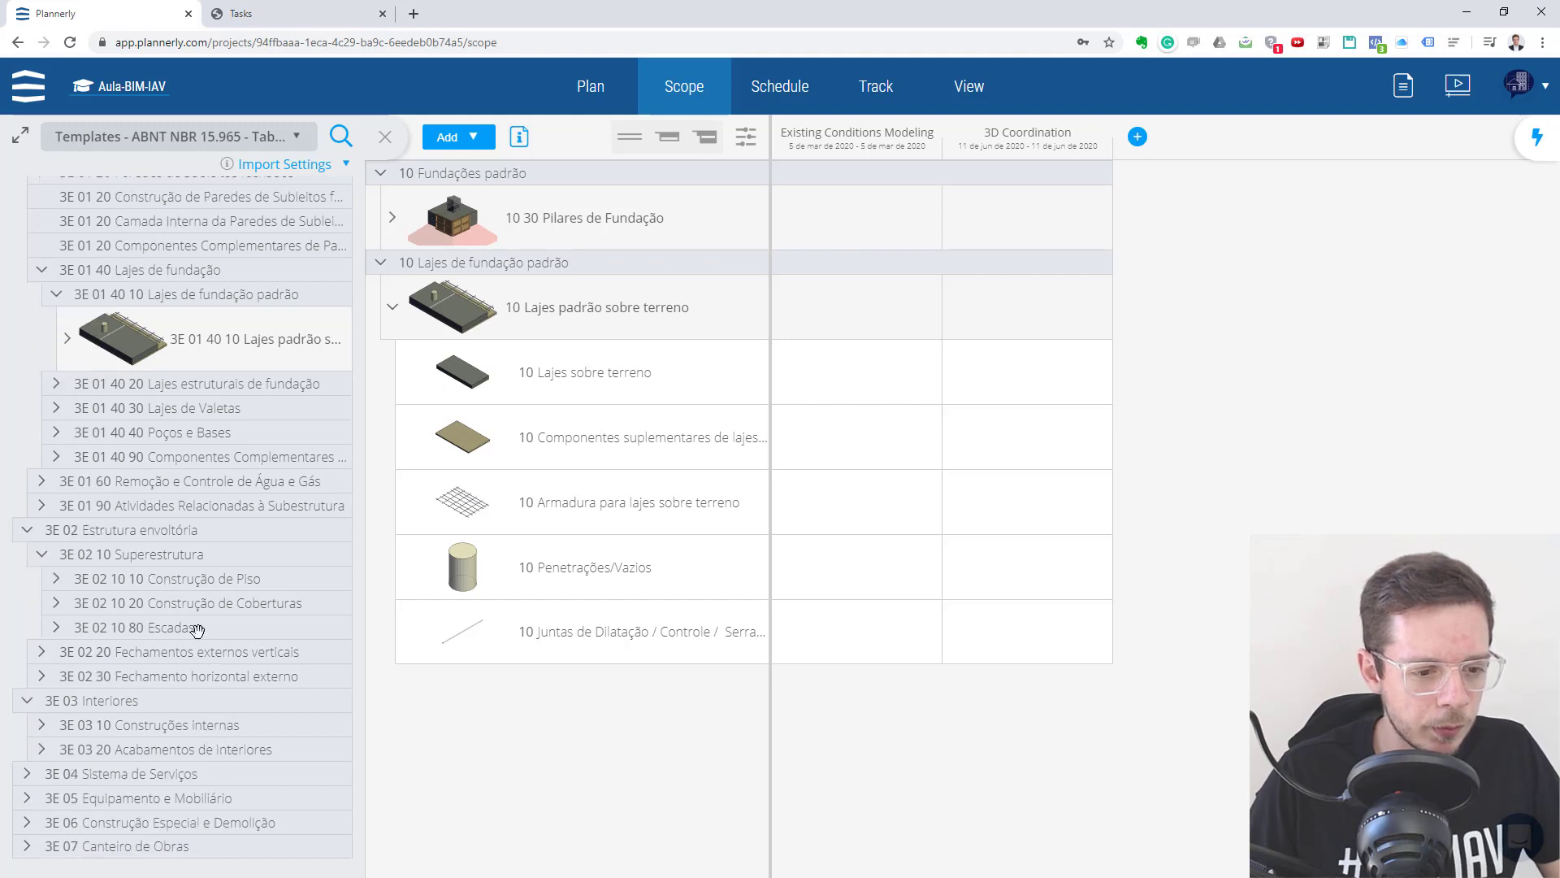
left_click(42, 652)
scroll(270, 681, "down", 1)
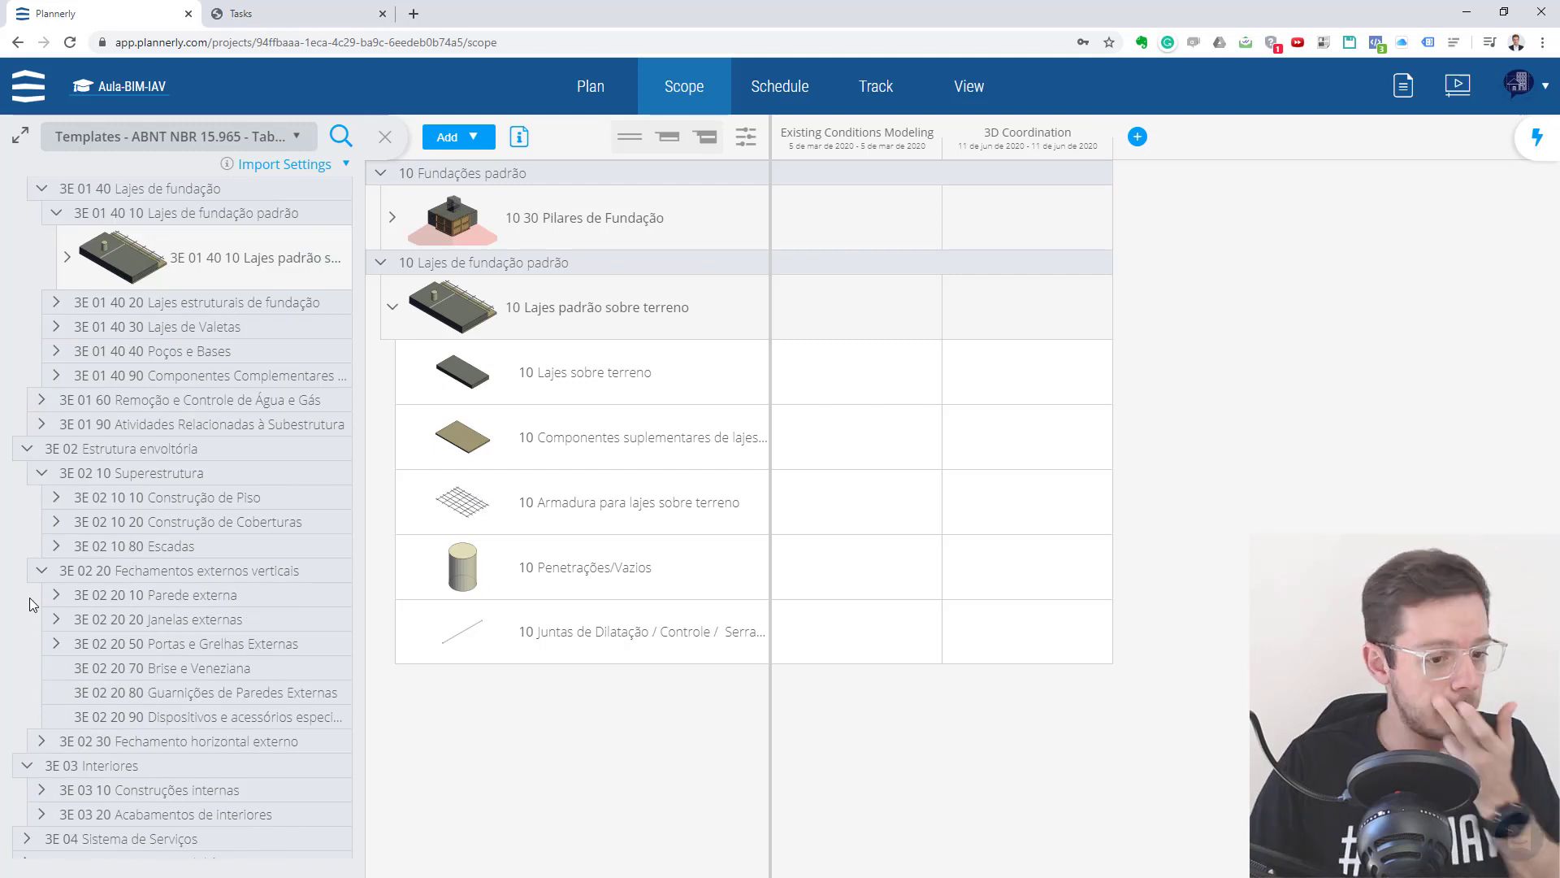
left_click(58, 599)
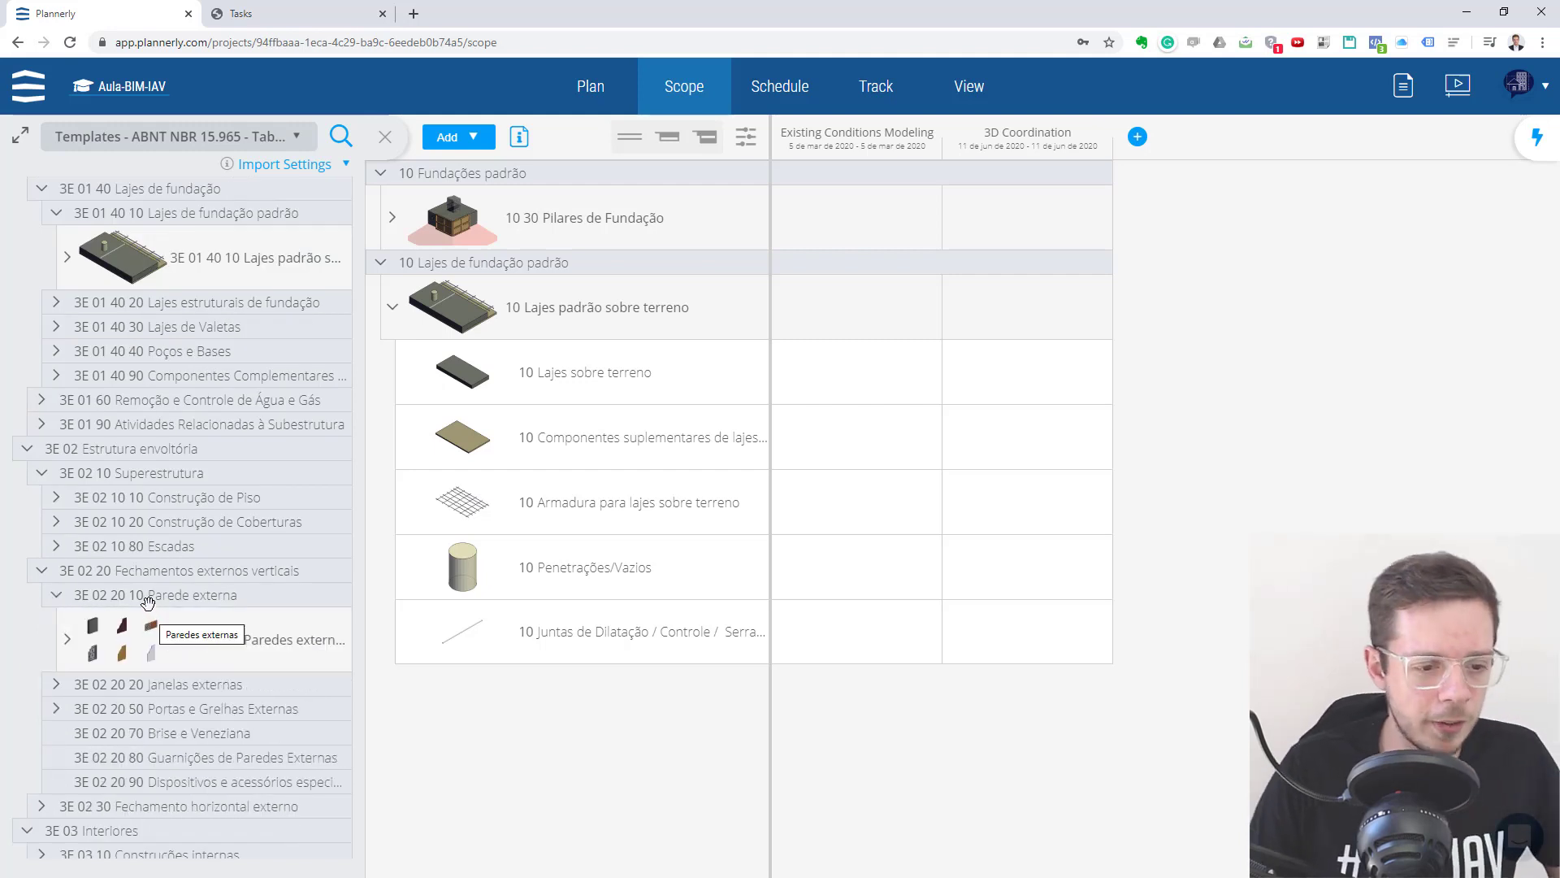
left_click_drag(286, 617, 644, 621)
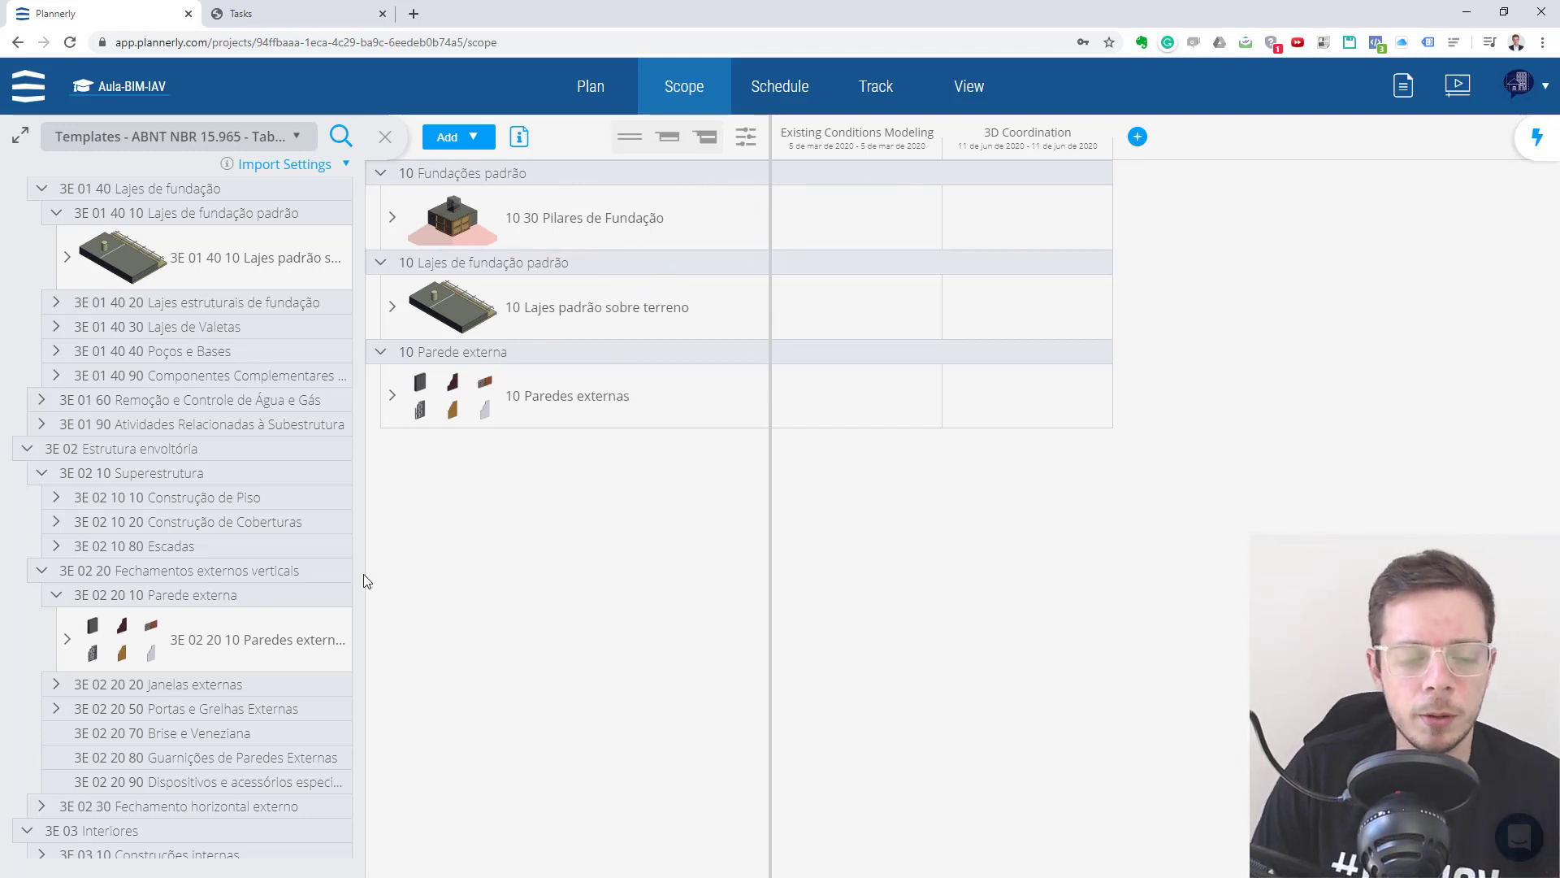
- Add the Janelas externas folder from 3E 02 20 Fechamentos externos verticais to the scope and collapse its window elements
left_click(55, 685)
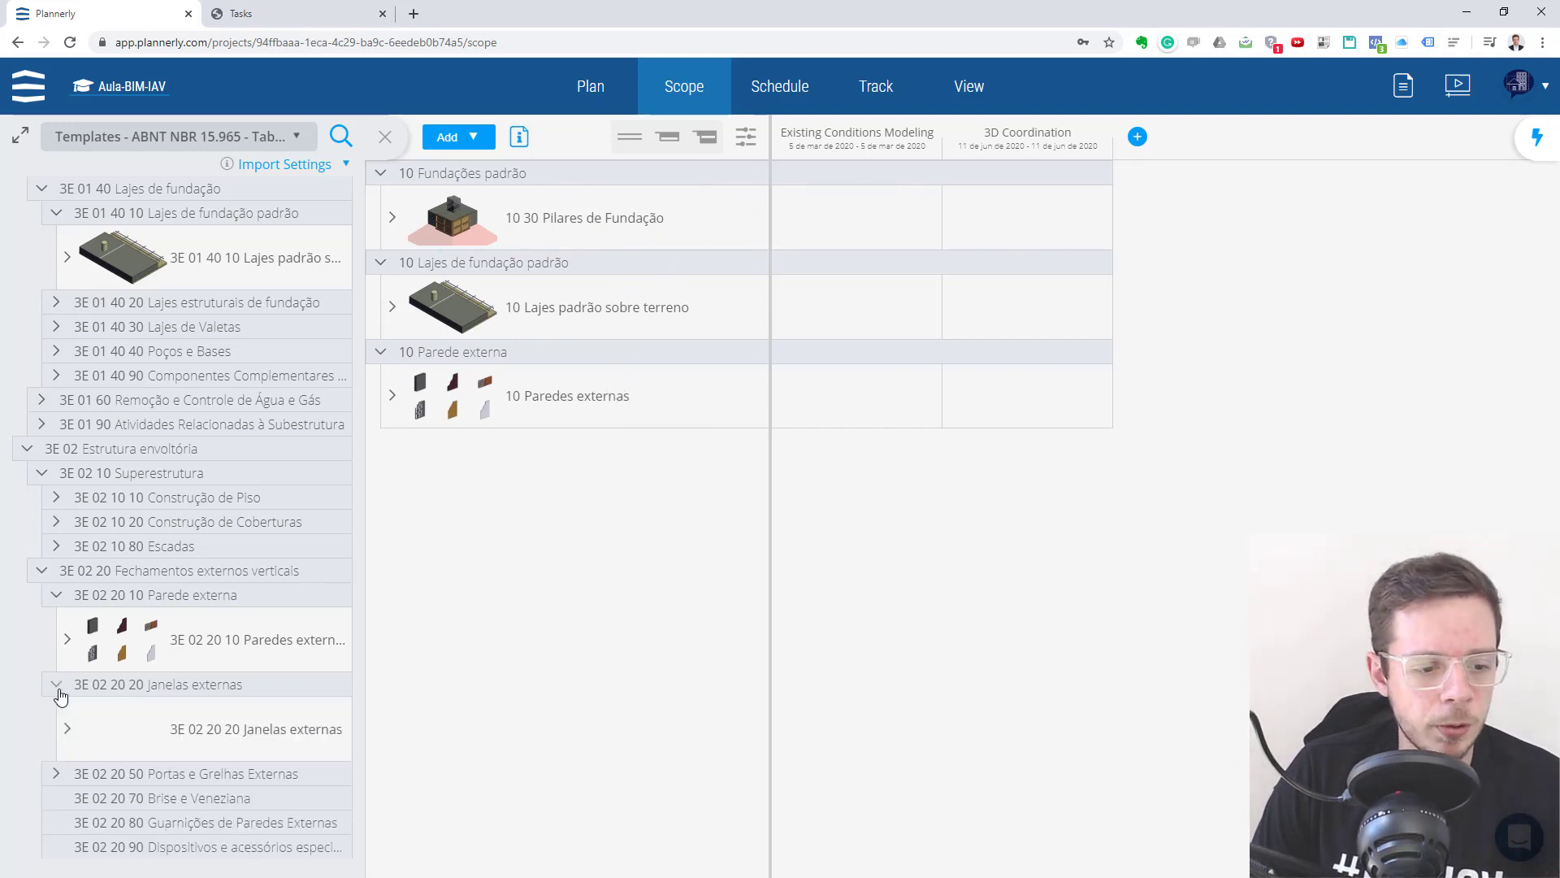
left_click_drag(122, 686, 503, 465)
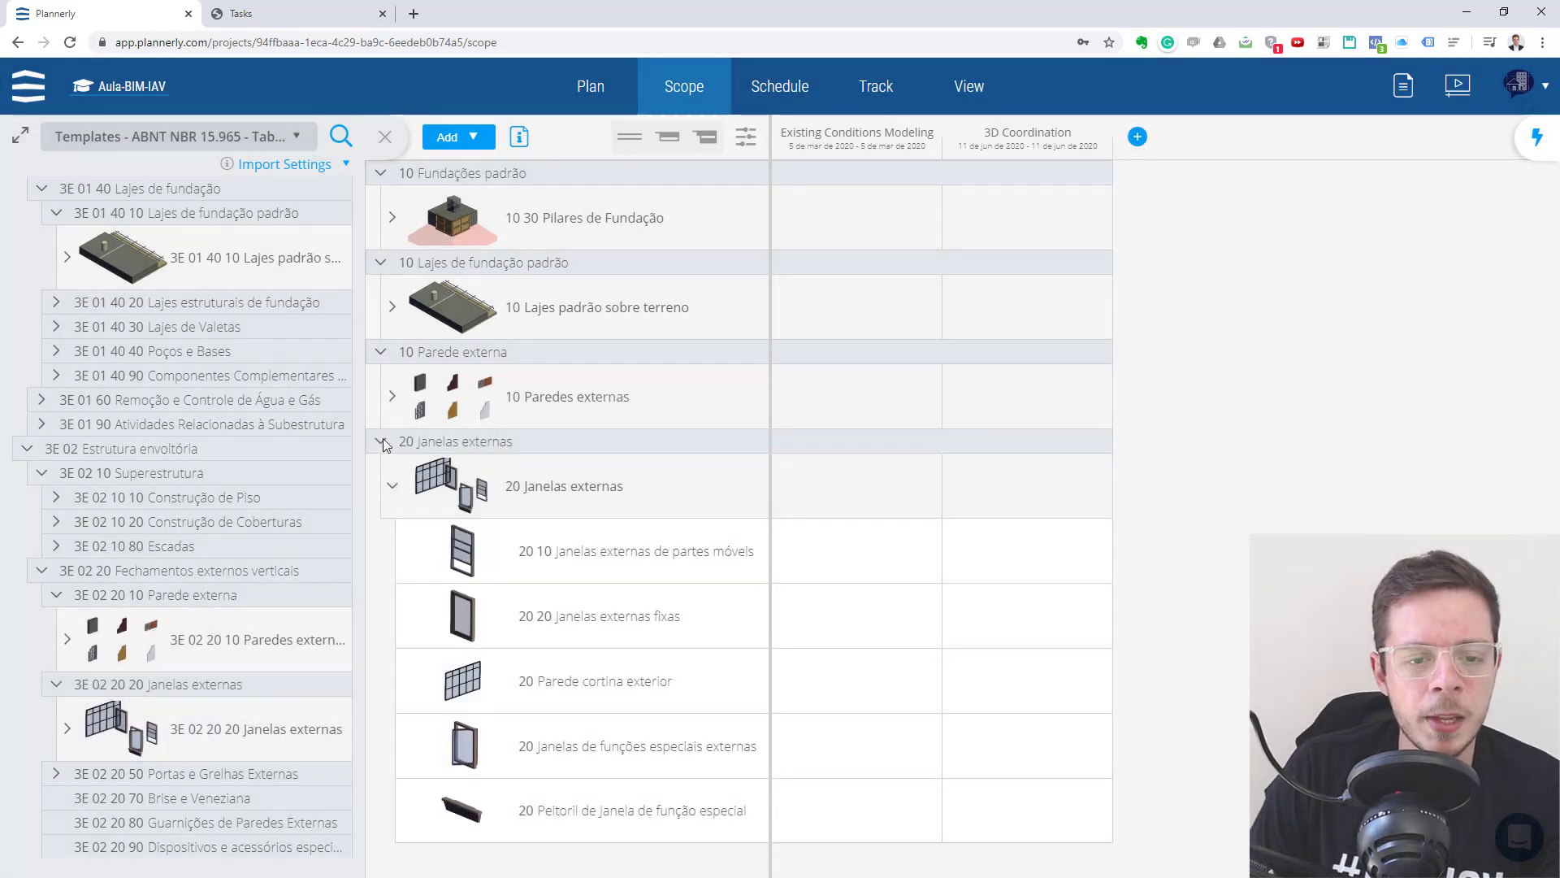
left_click(394, 486)
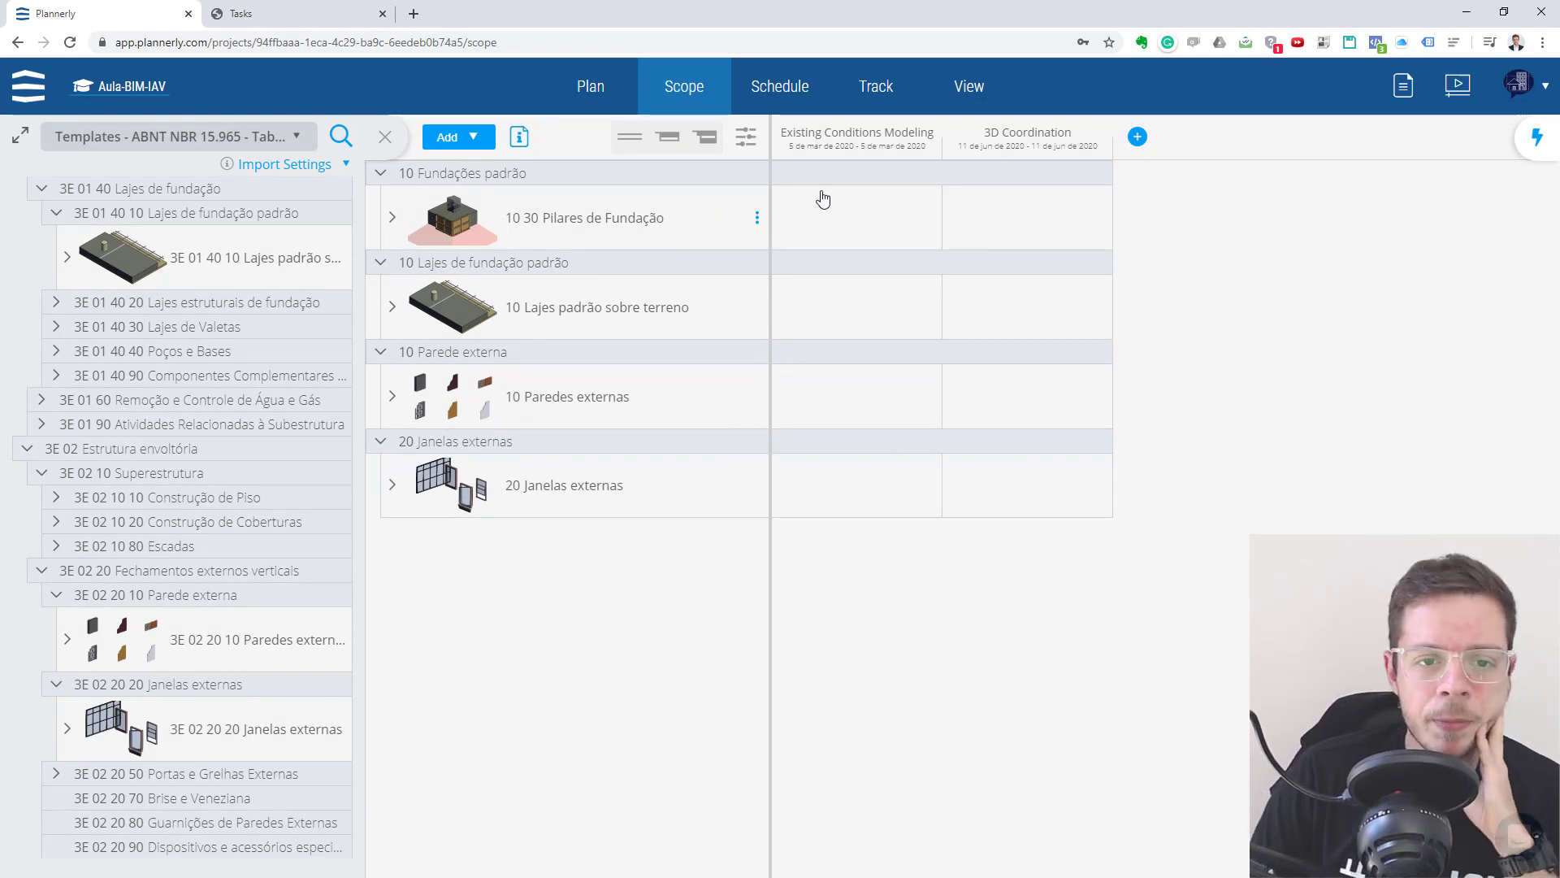
- Rename the Existing Conditions Modeling milestone as Anteprojeto
mouse_move(845, 233)
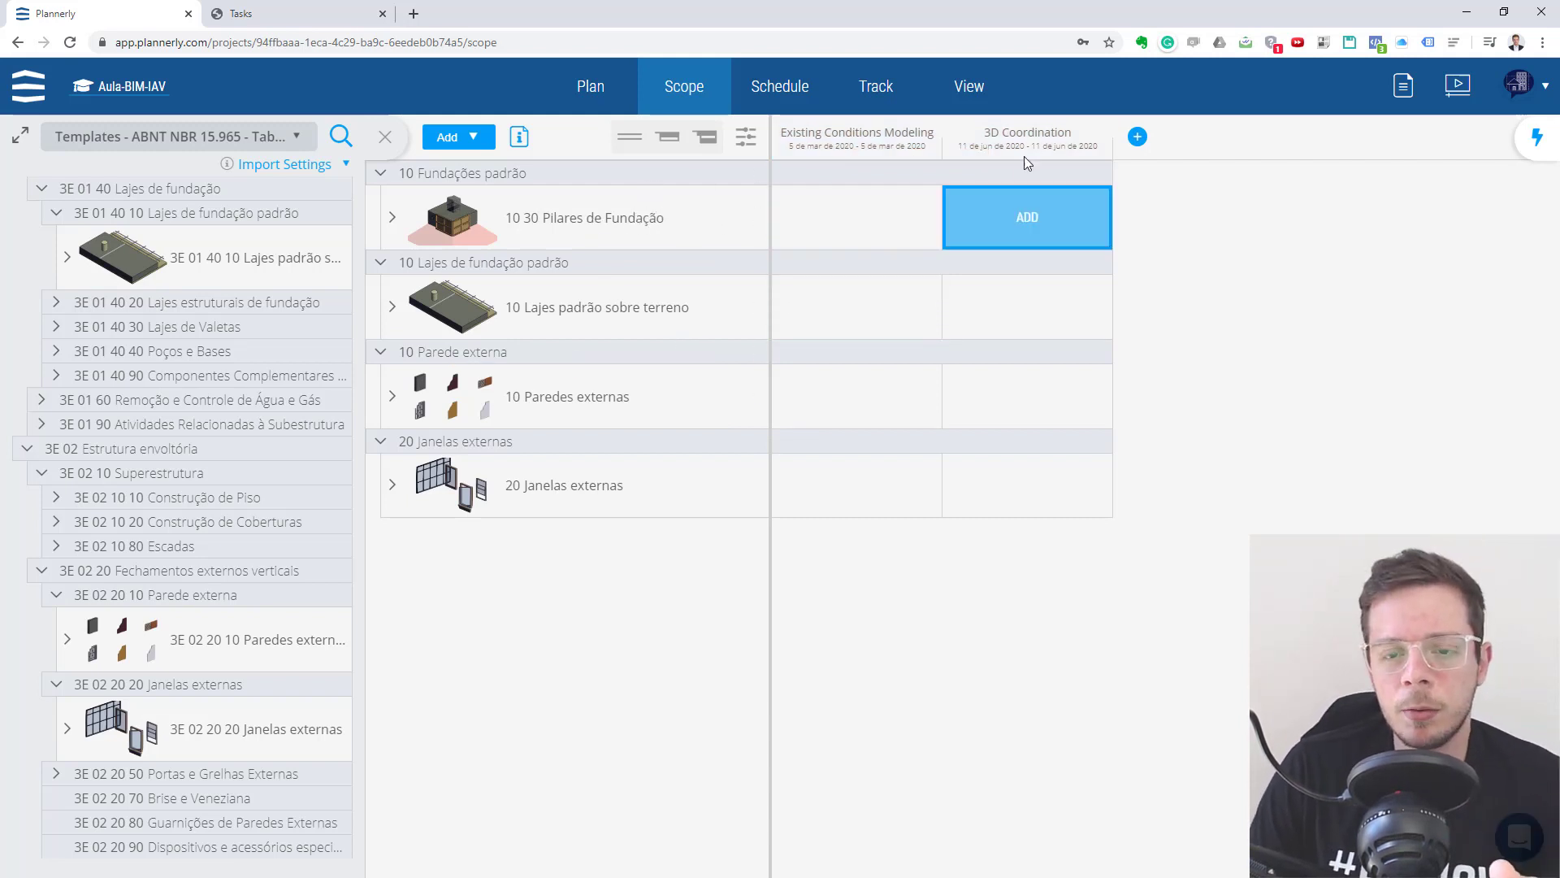
left_click(890, 132)
left_click(708, 404)
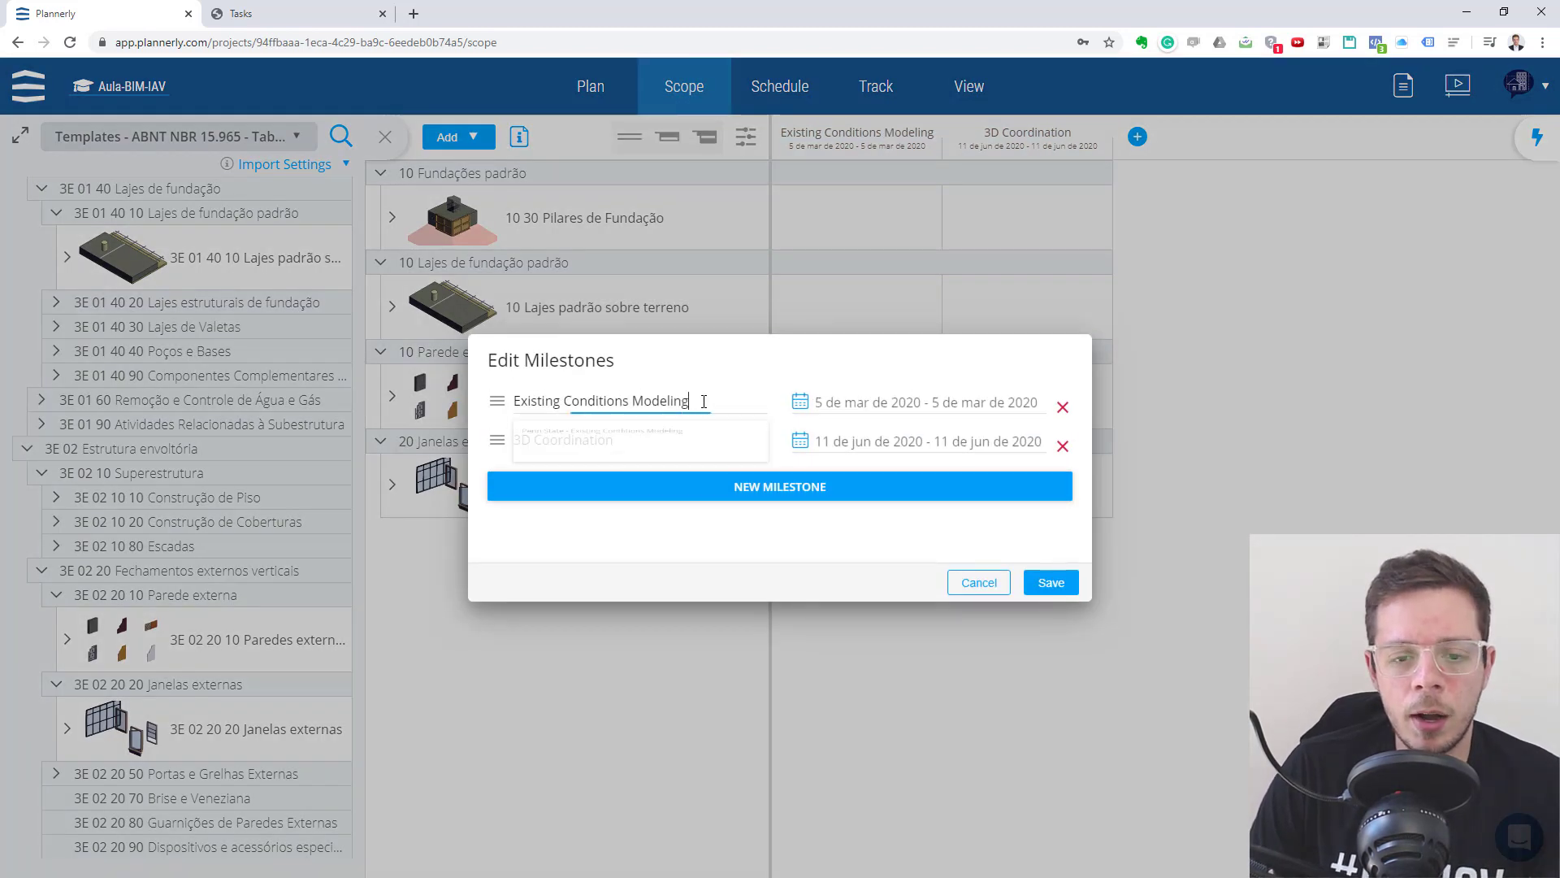
left_click_drag(709, 404, 504, 410)
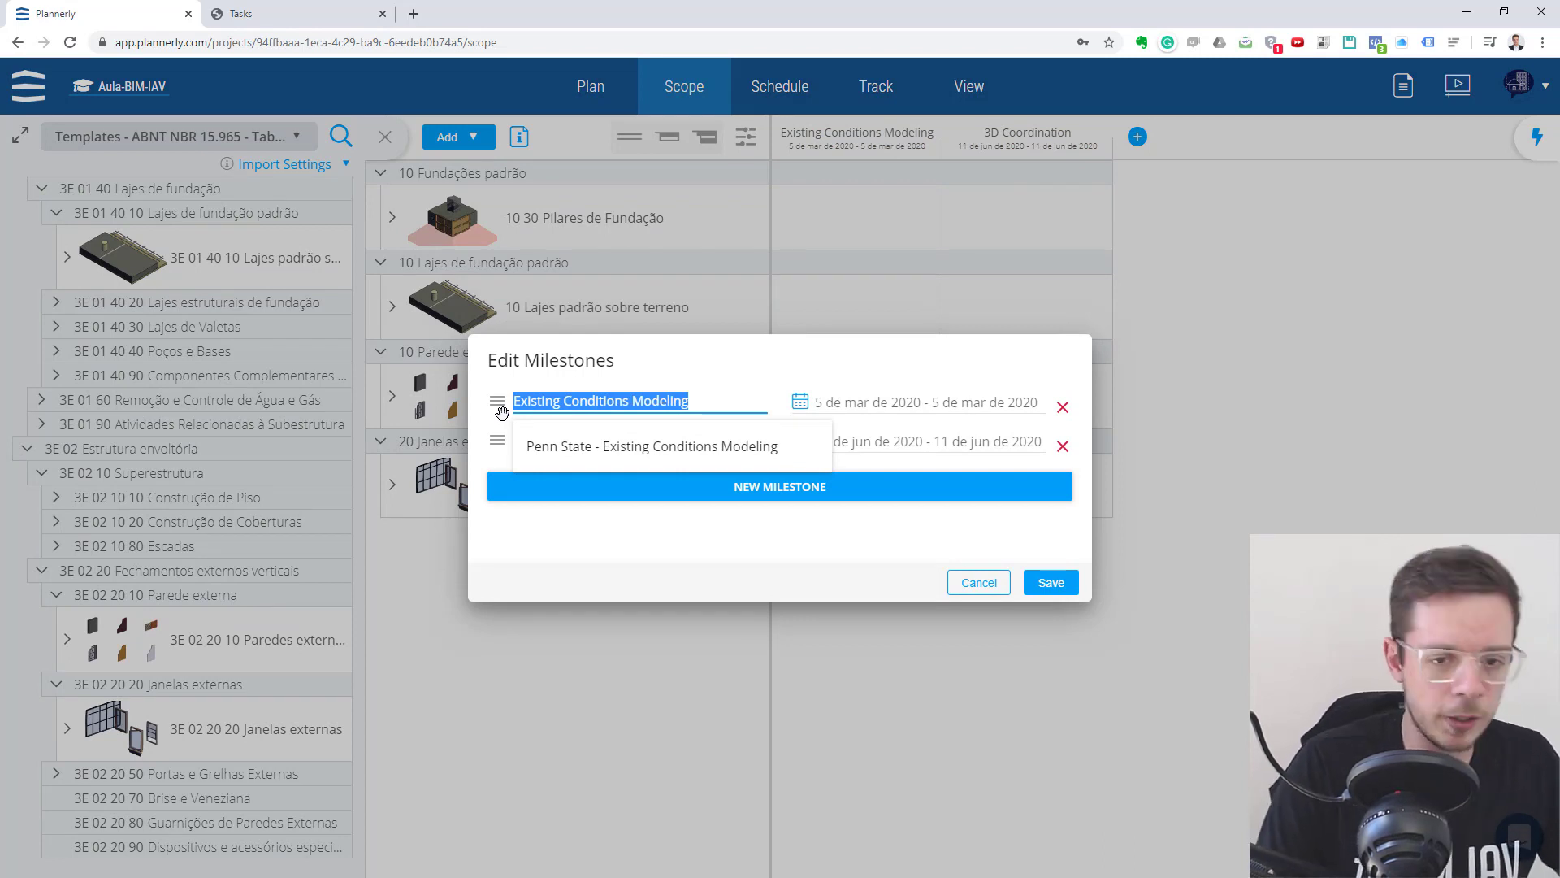
key("BackSpace")
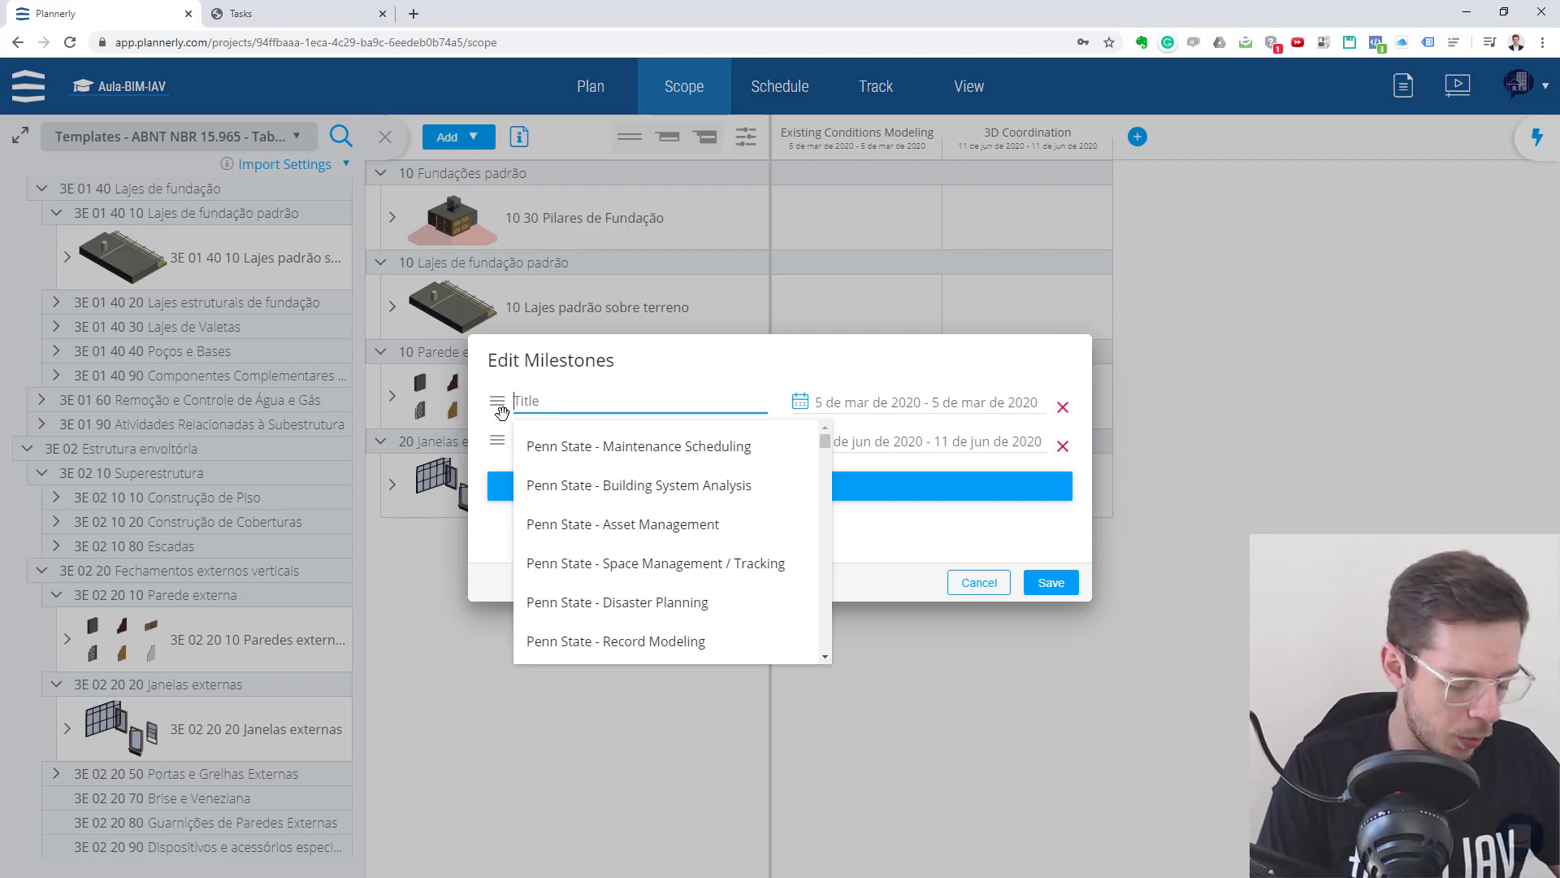
type("Anteprojeto")
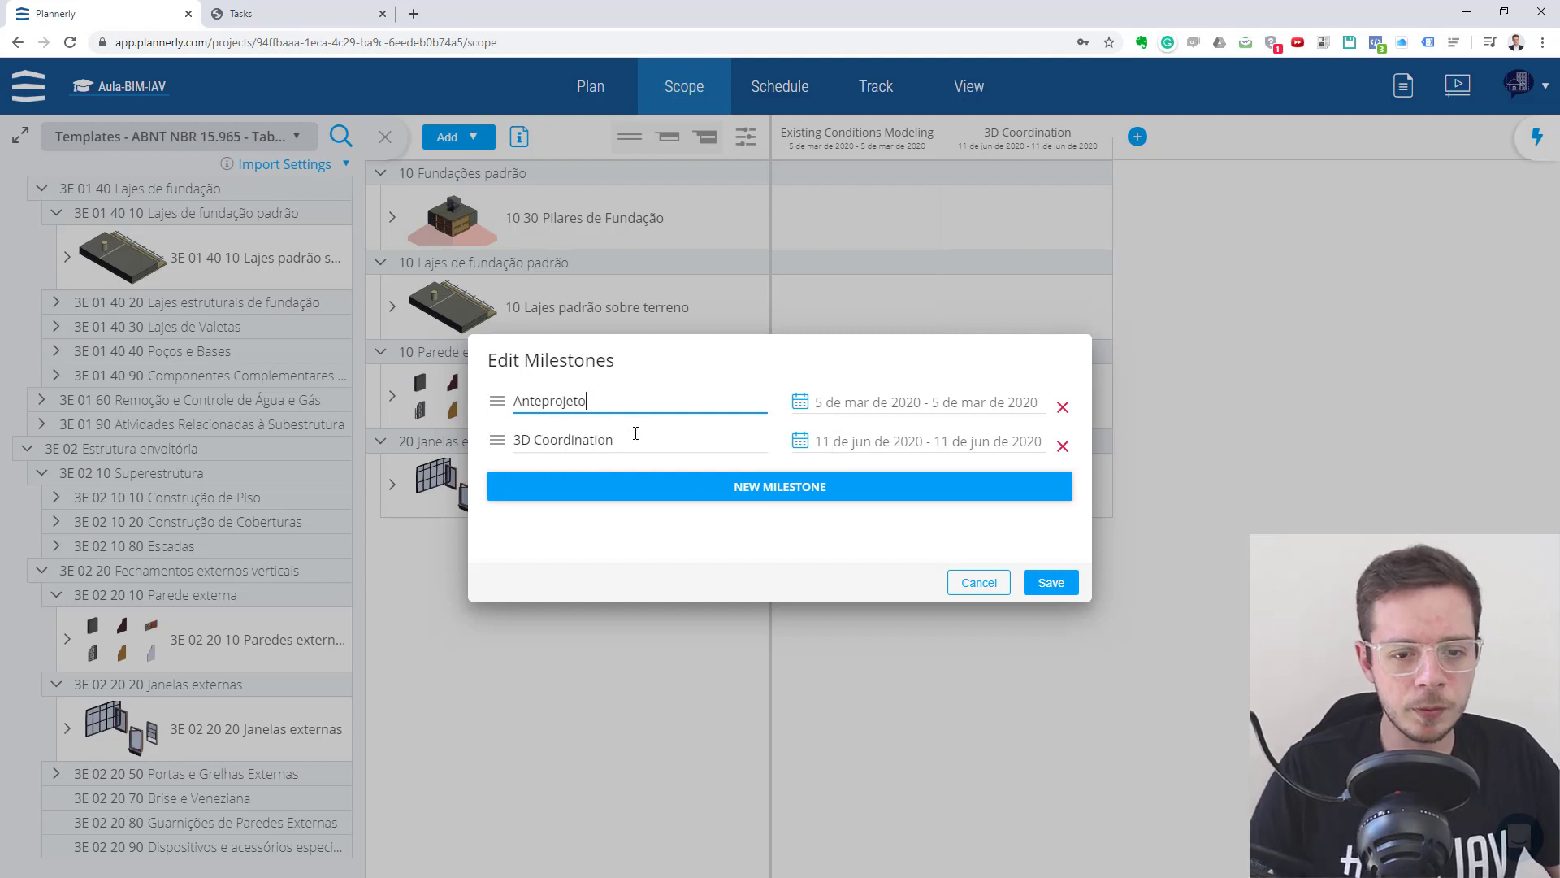
- Rename the 3D Coordination milestone as Projeto Executivo and save the milestones
left_click_drag(635, 433, 475, 452)
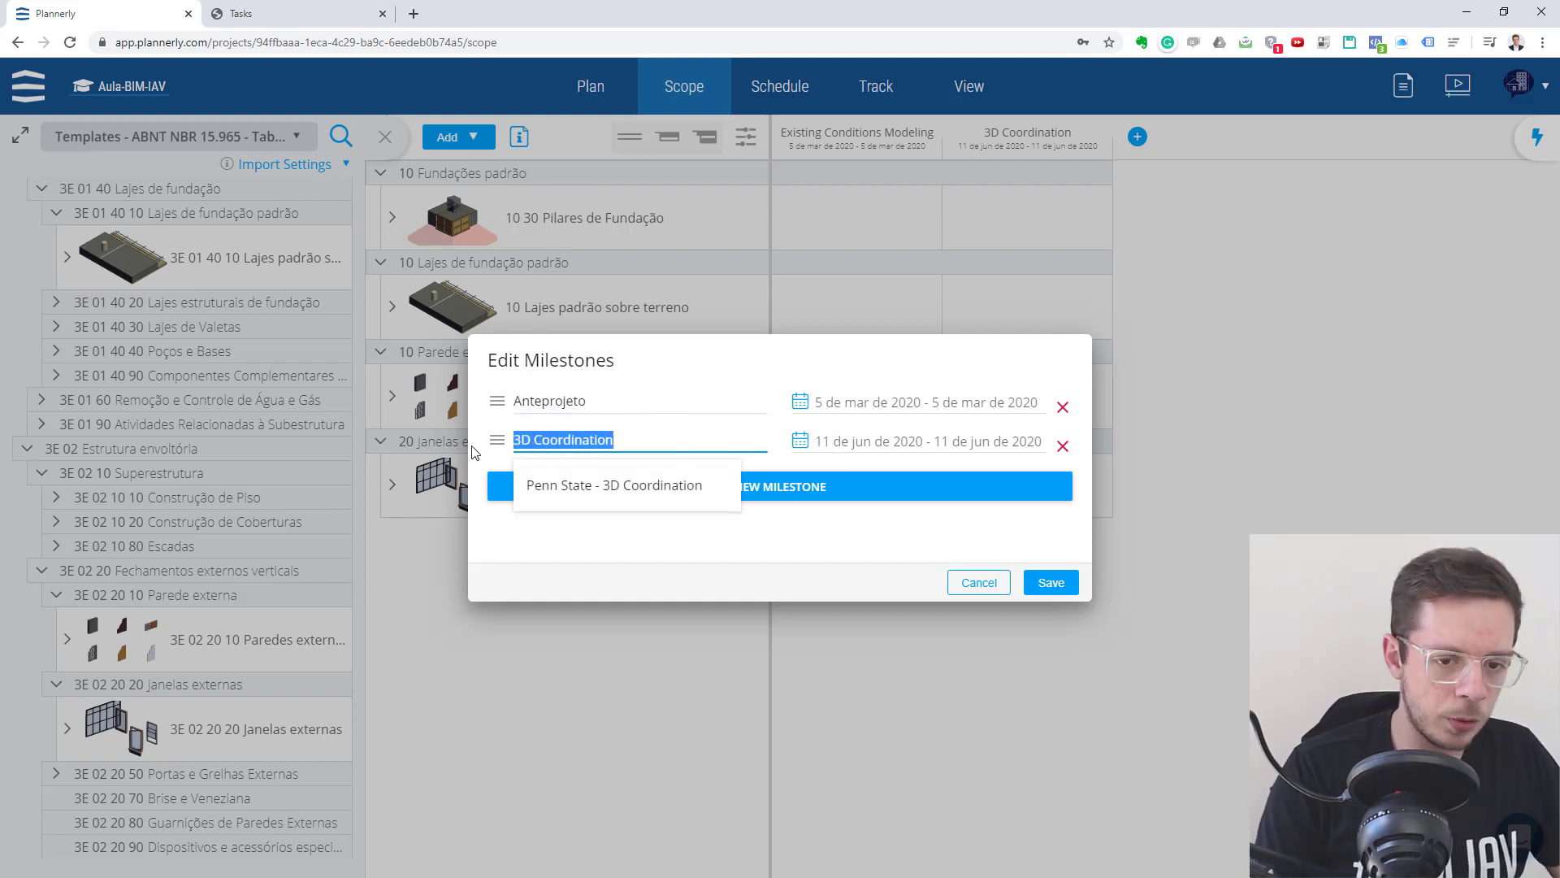
key("BackSpace")
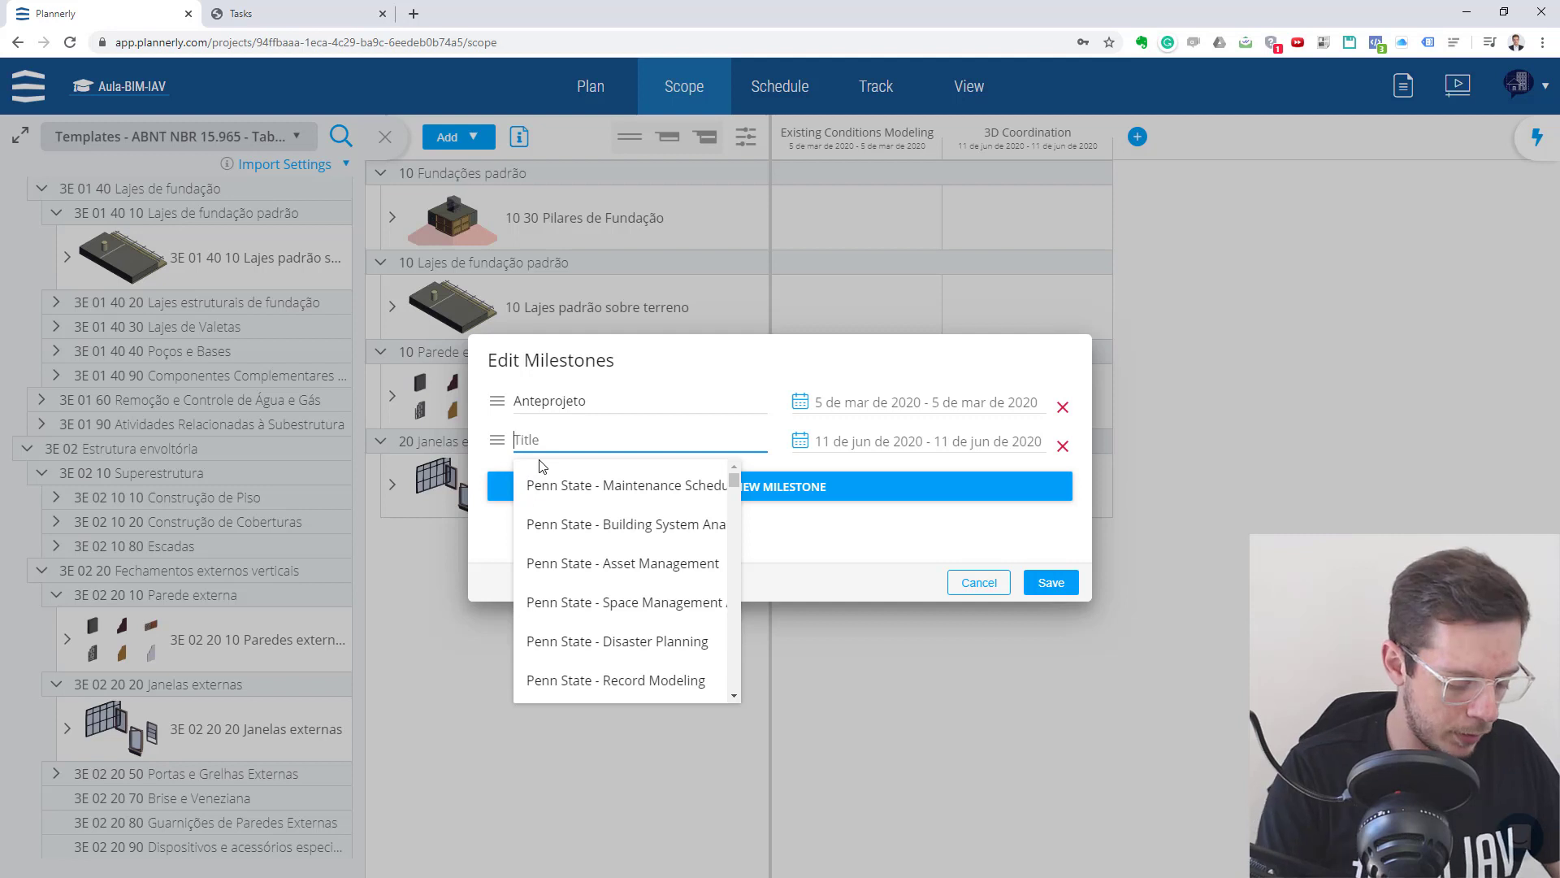
type("Projeto Executivo")
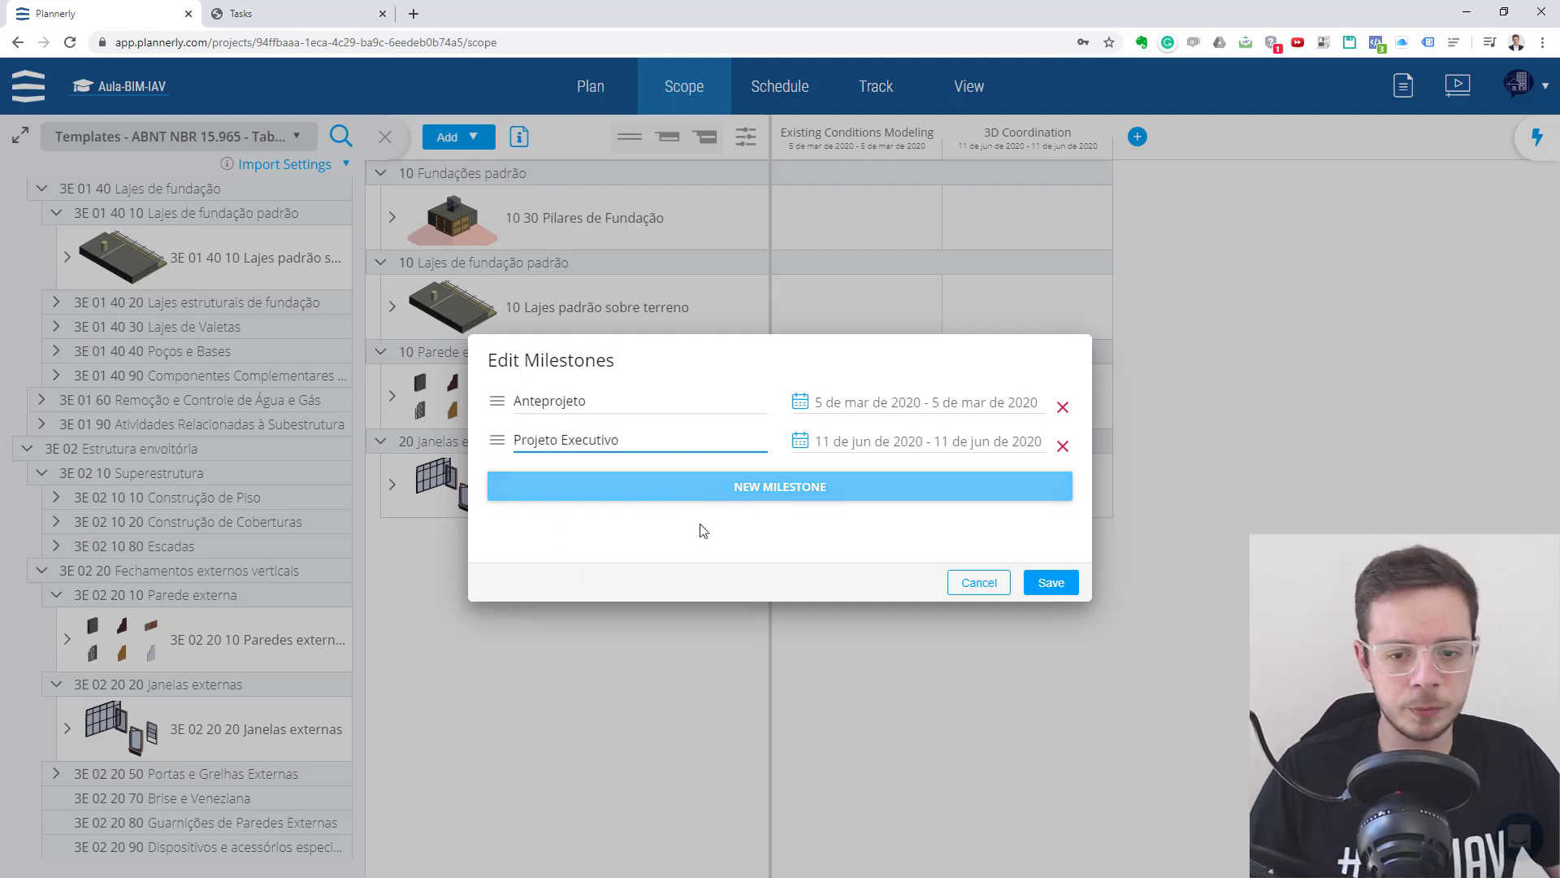
left_click(876, 568)
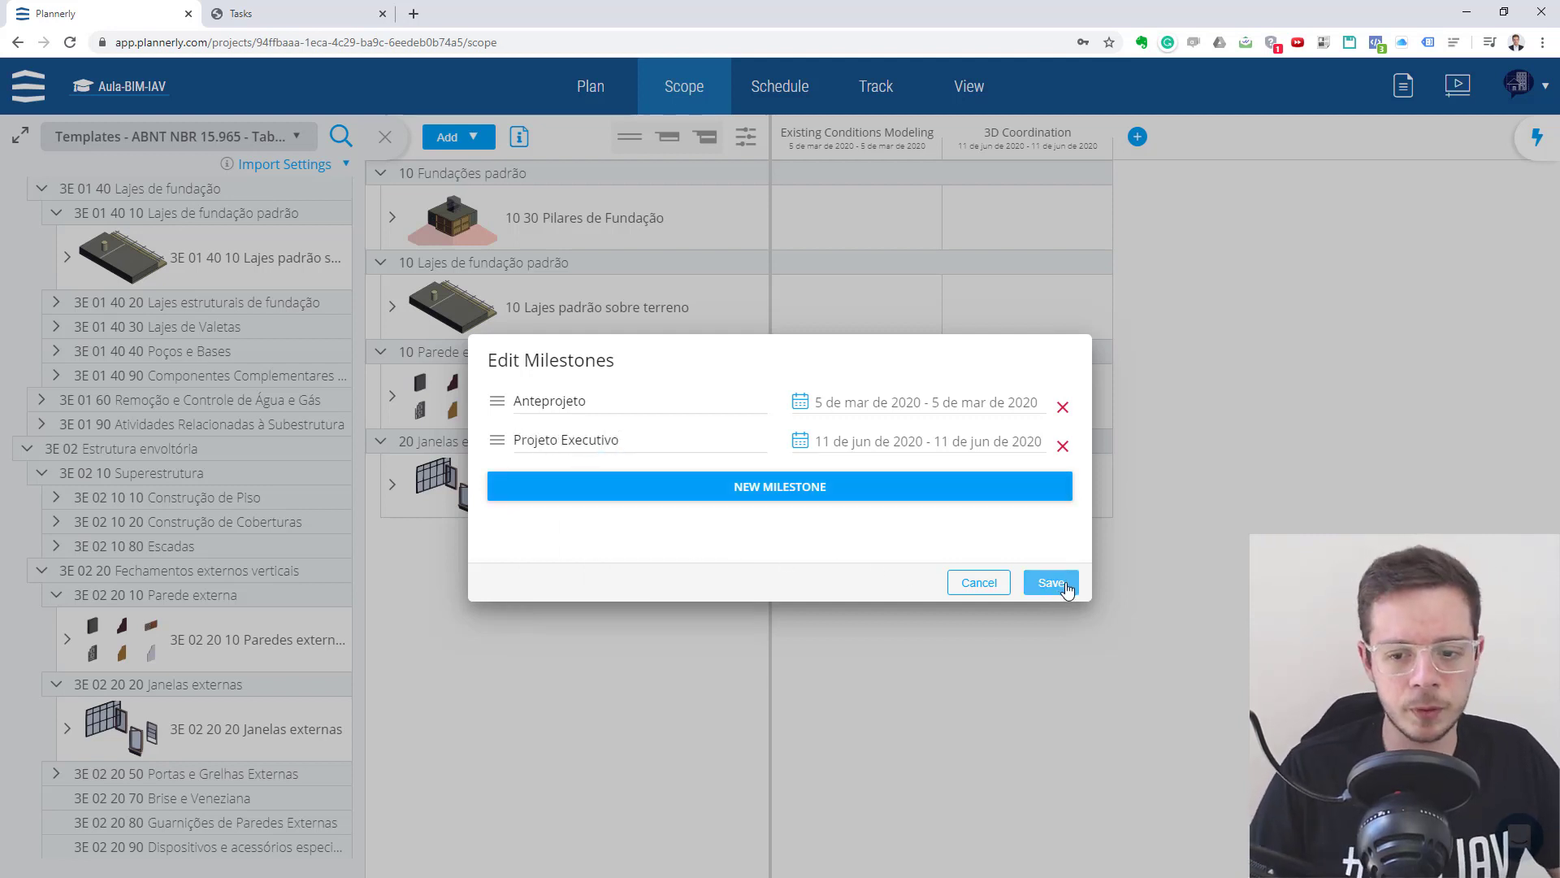
left_click(1050, 582)
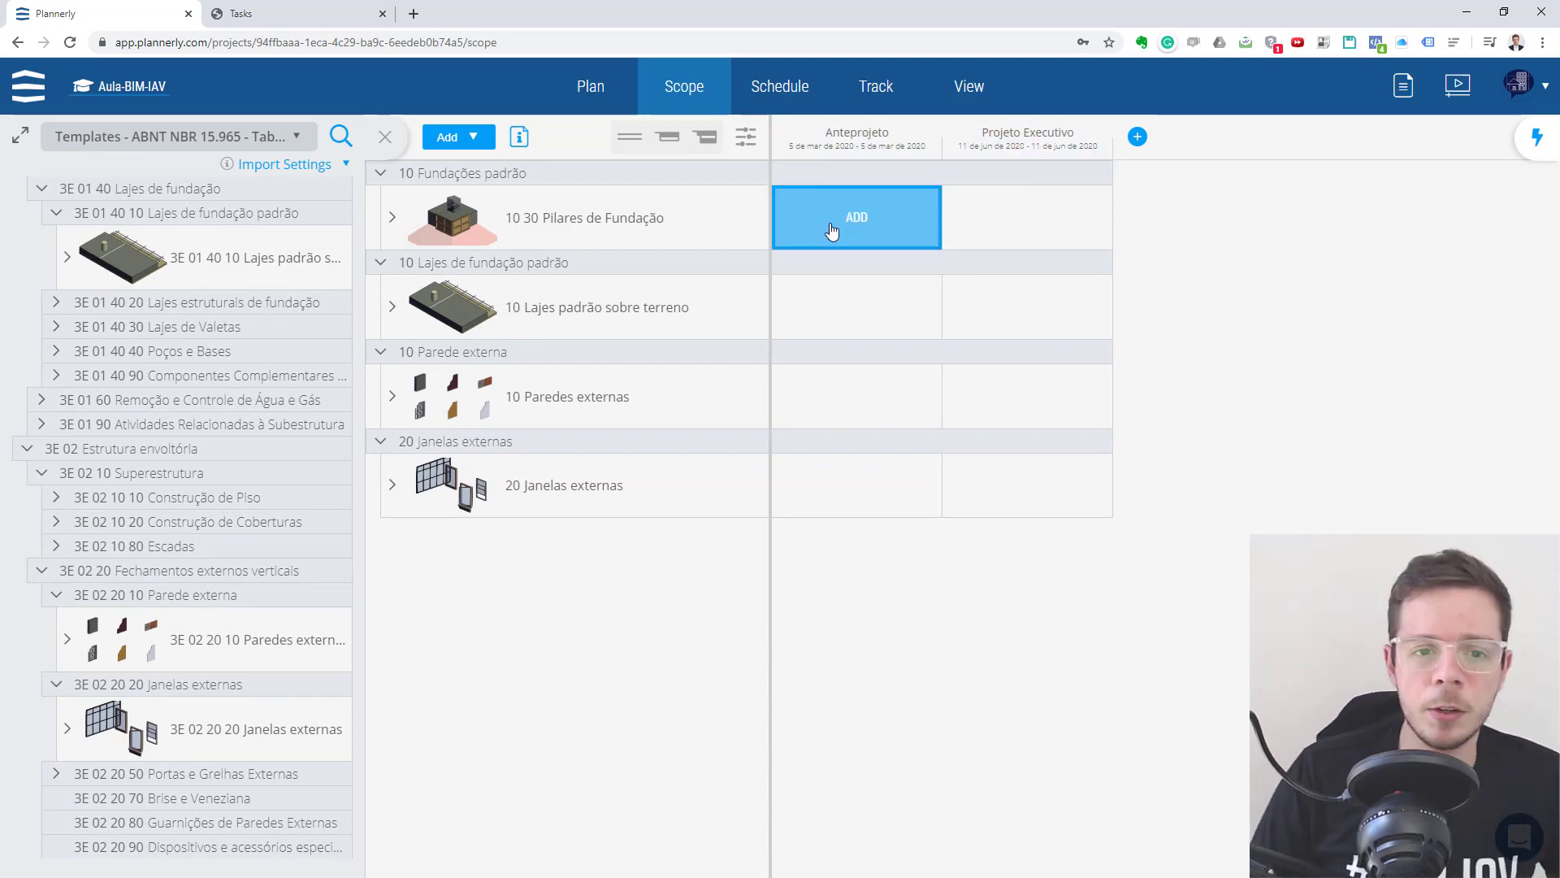
- Add requirements for Pilares de Fundação at level 100 under Anteprojeto and level 200 under Projeto Executivo
left_click(878, 232)
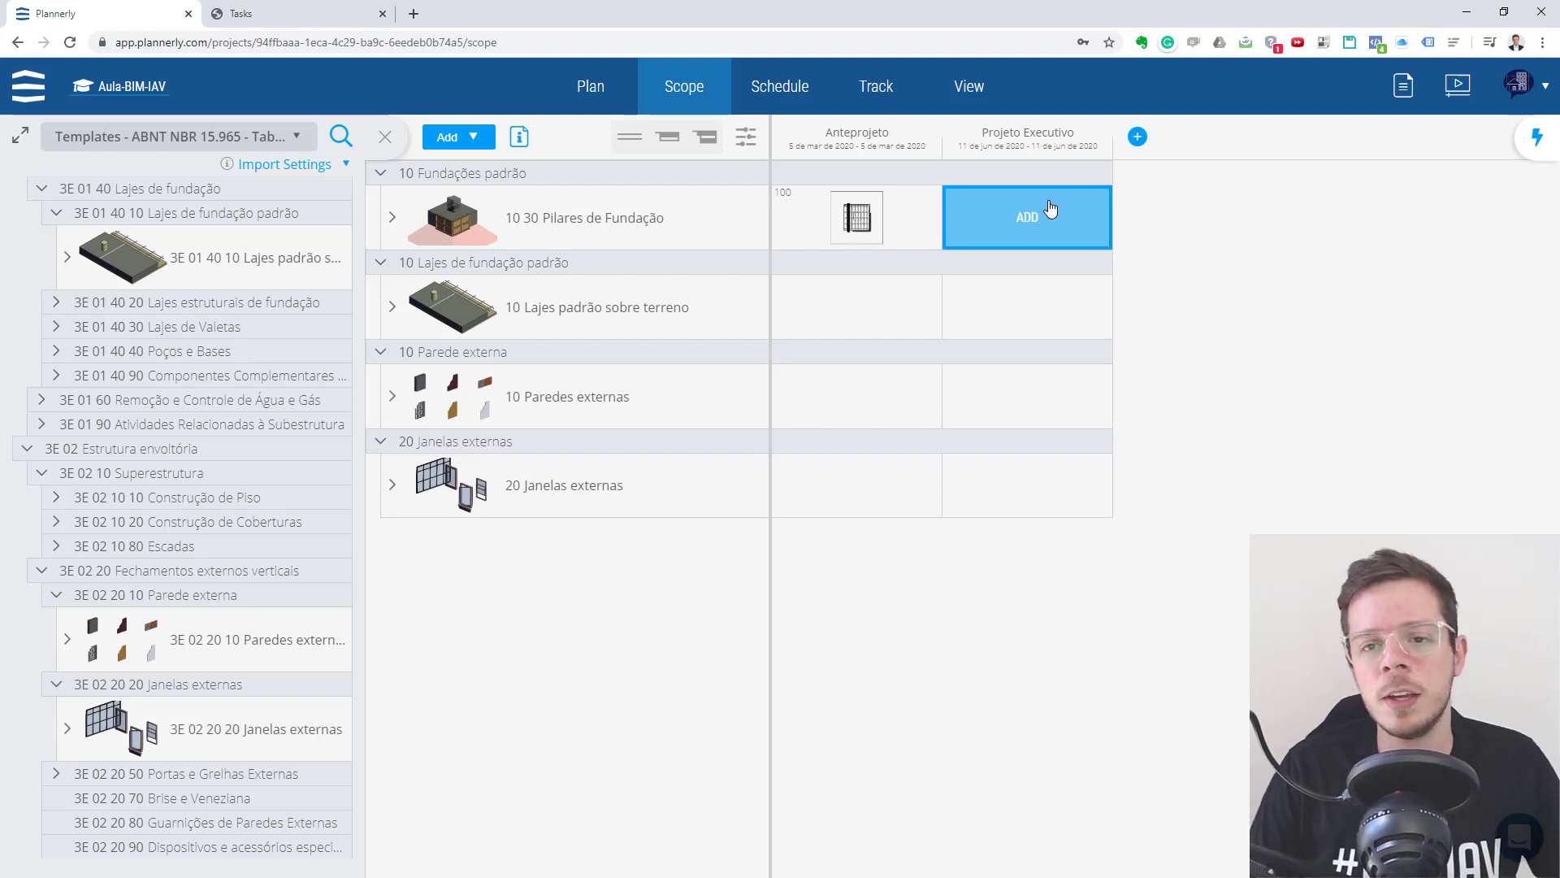
left_click(1052, 221)
left_click(1082, 222)
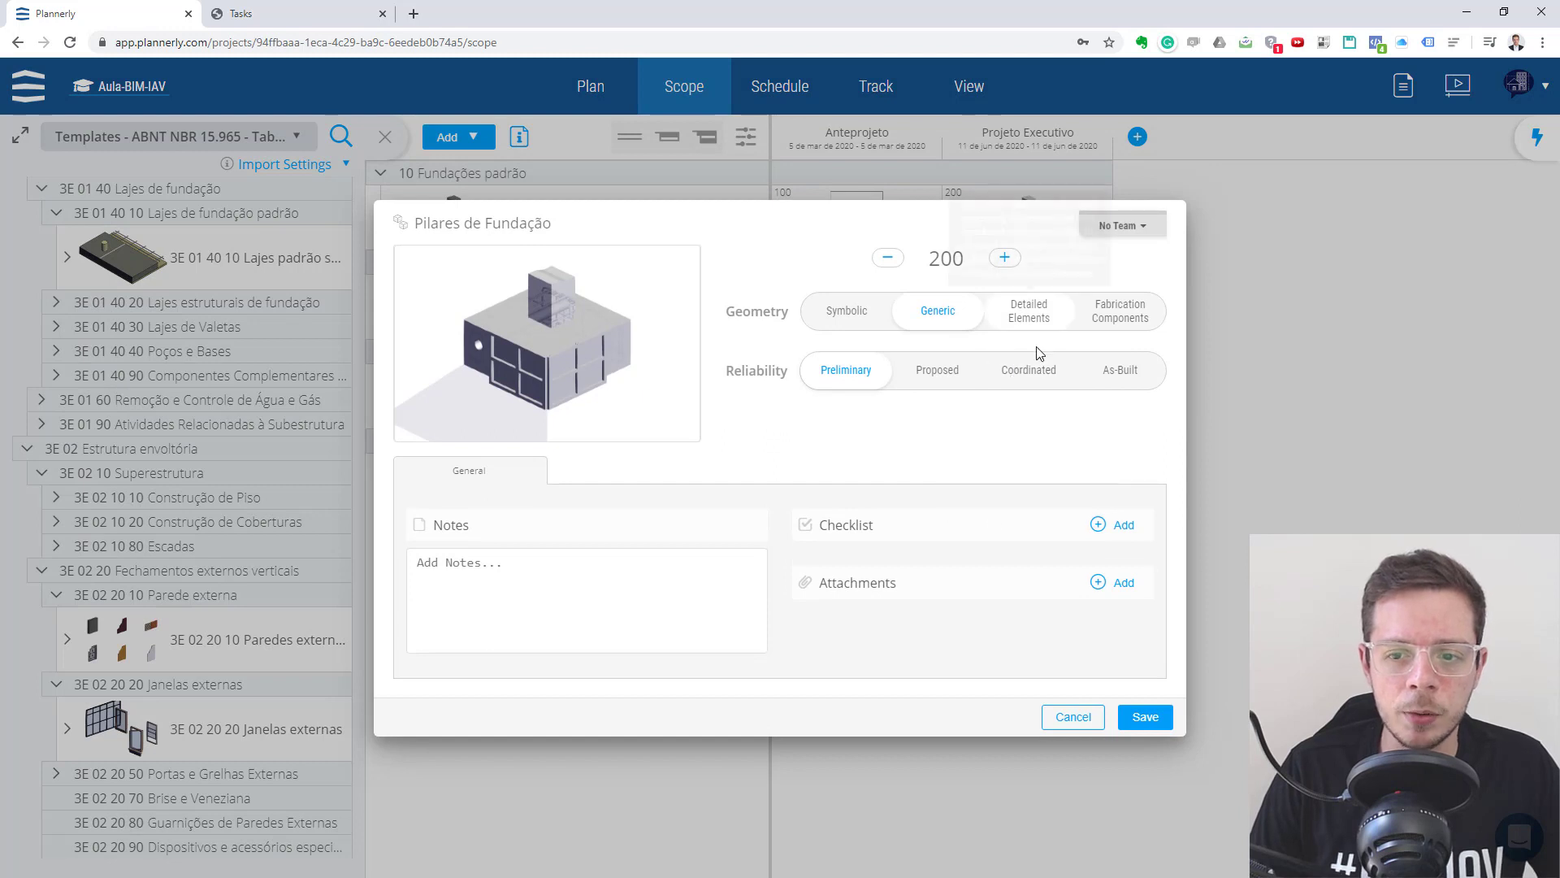
left_click(1032, 371)
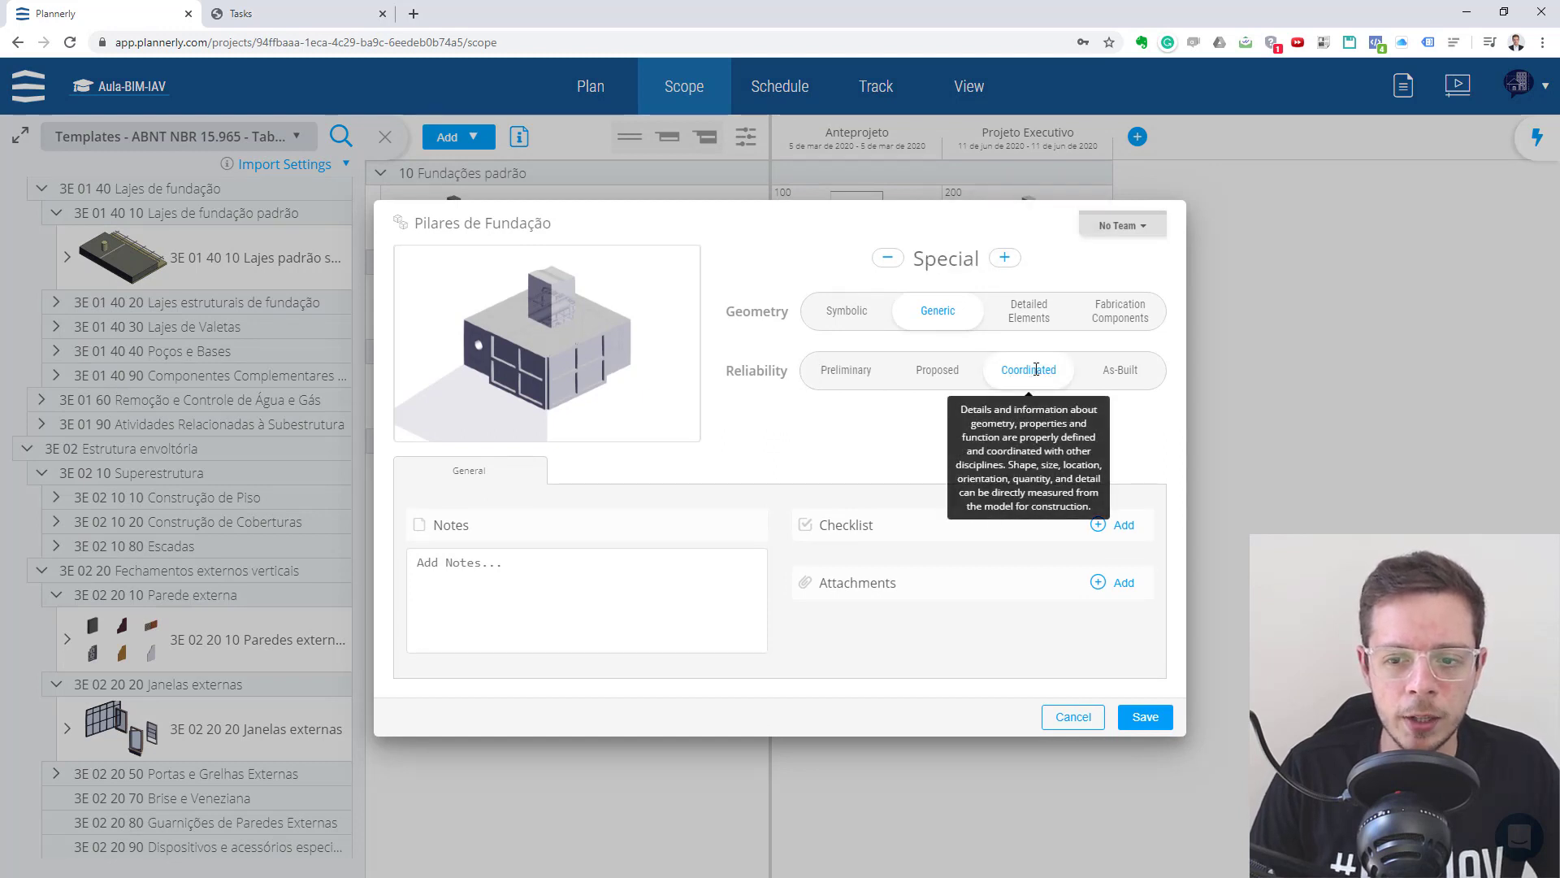
left_click(863, 371)
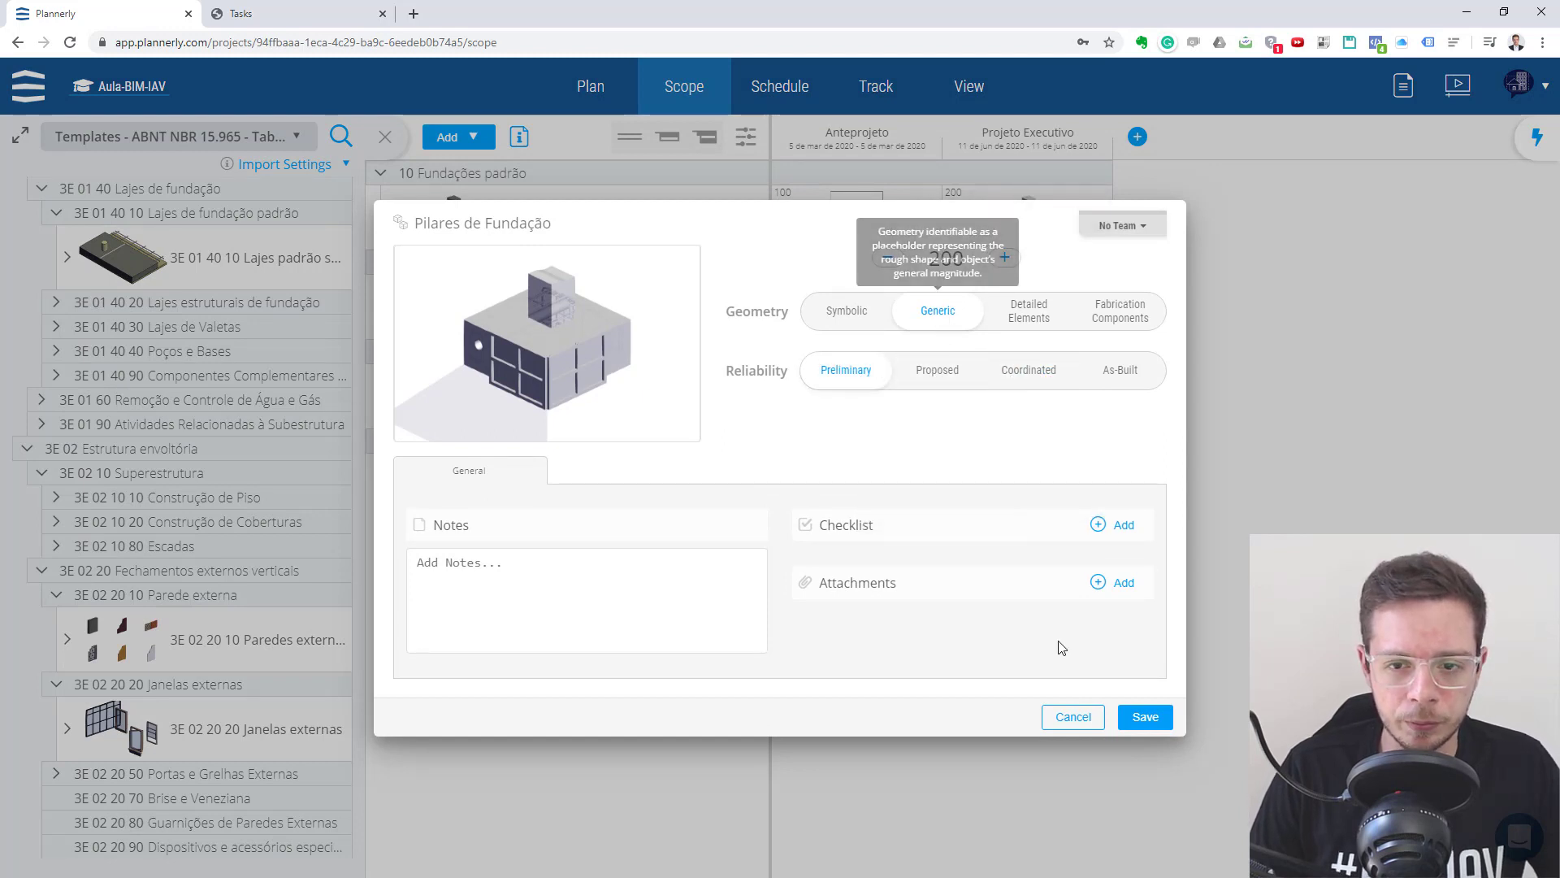
left_click(1073, 716)
- Raise the Pilares de Fundação requirement under Projeto Executivo to level 400 and save it
left_click(1030, 242)
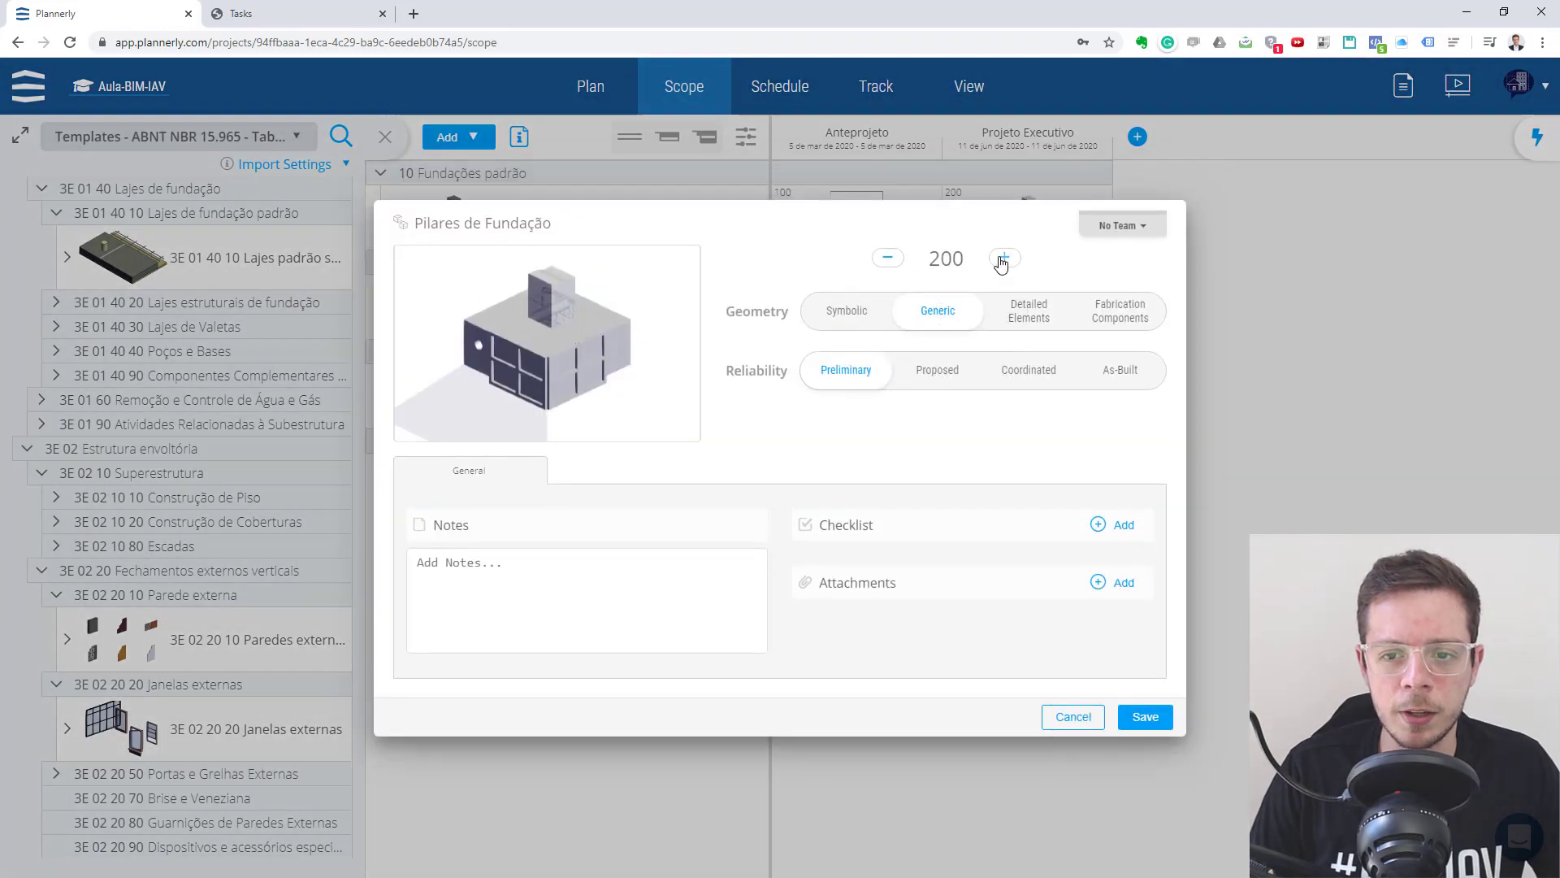
left_click(1001, 258)
left_click(1002, 258)
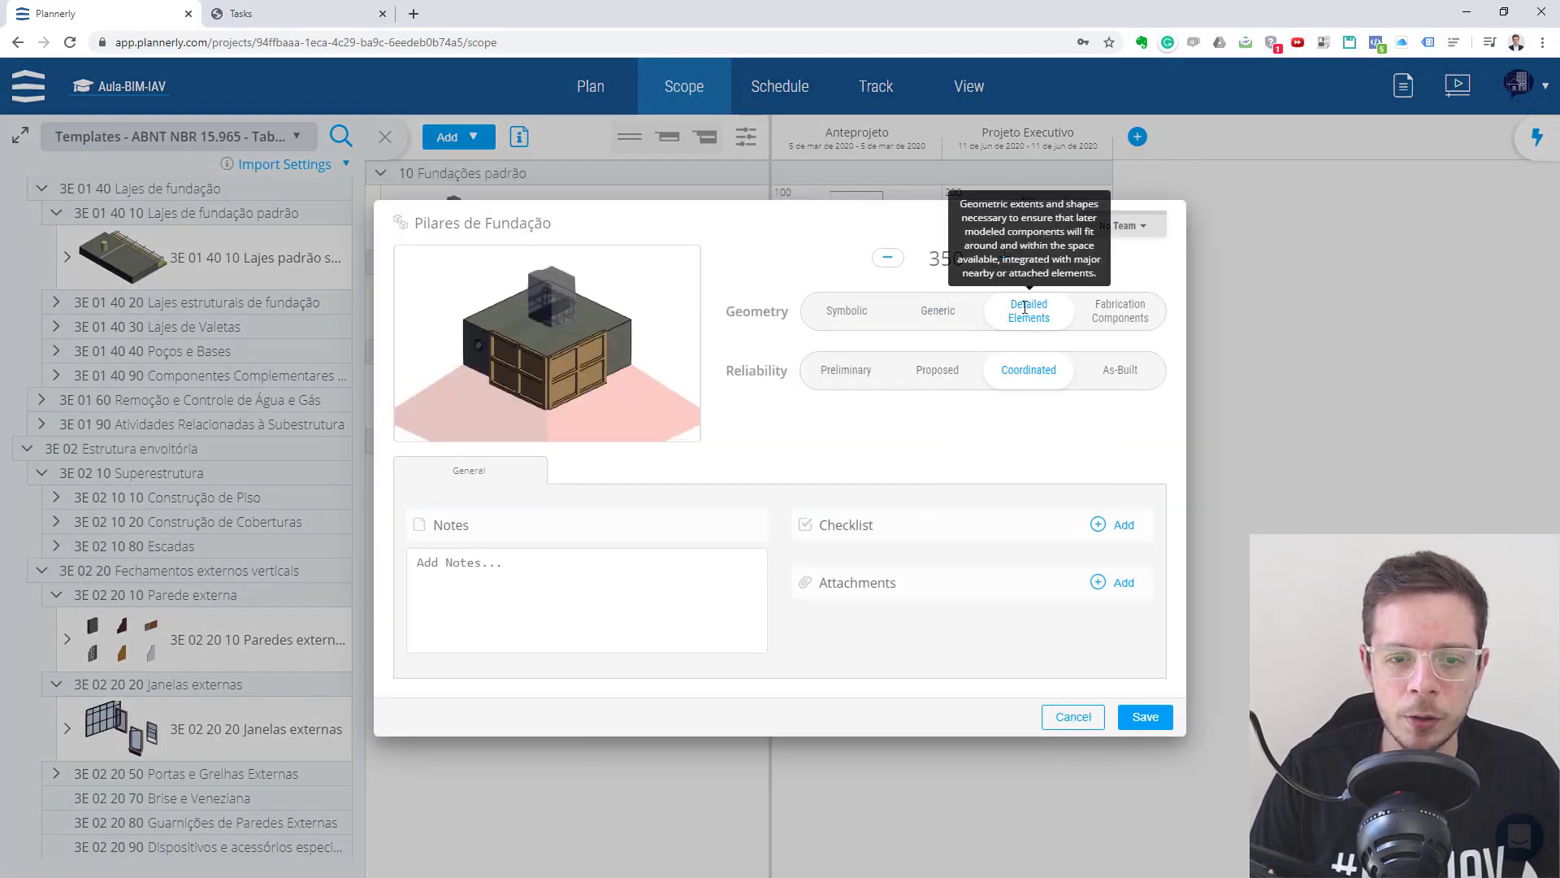
left_click(1005, 258)
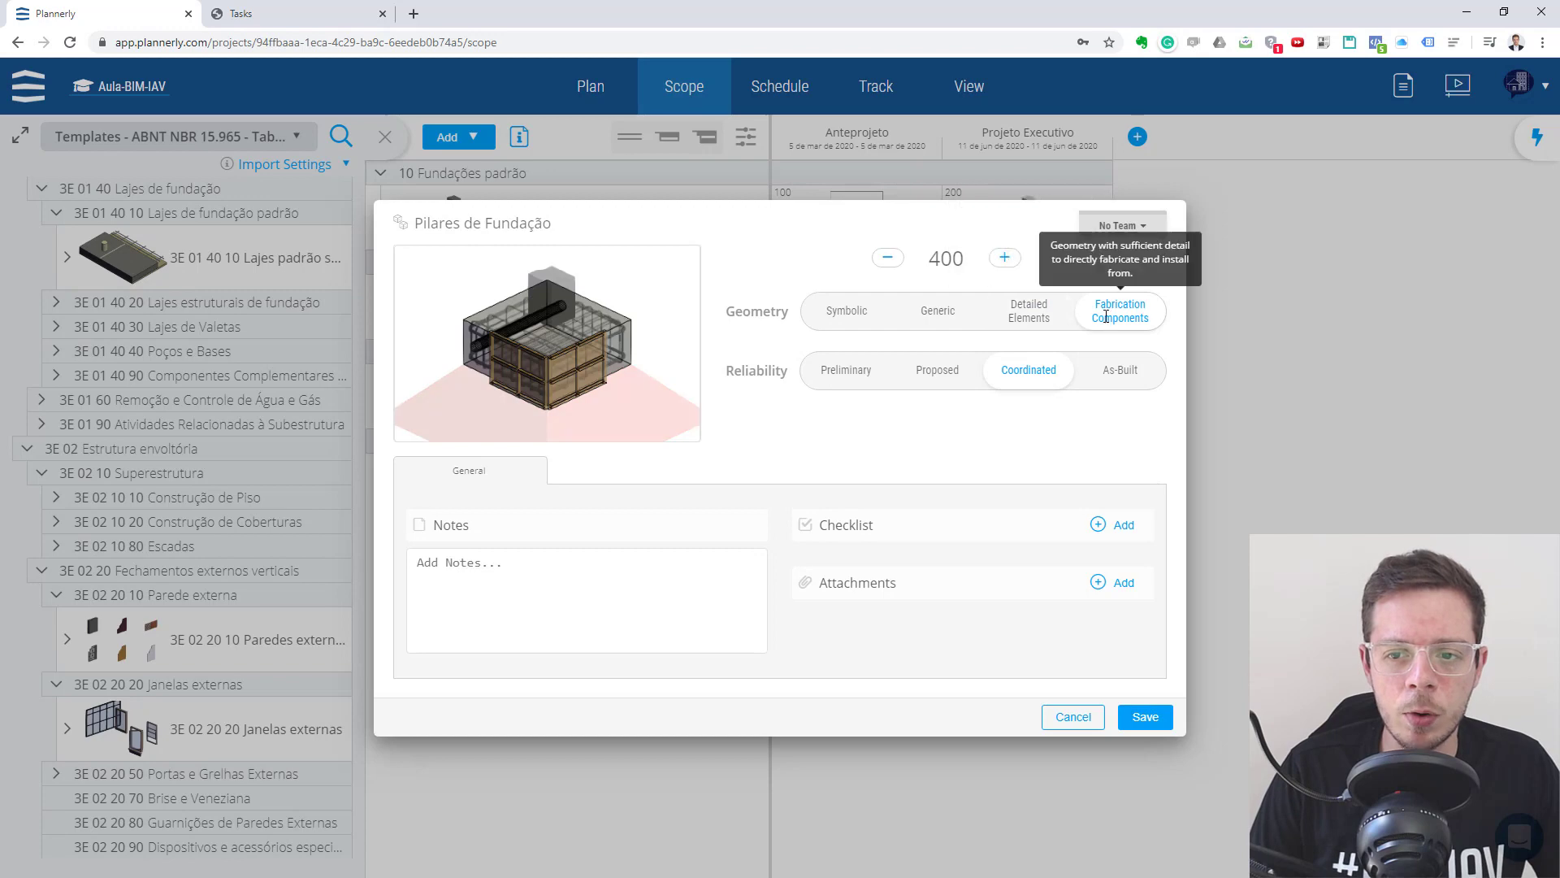
left_click(1165, 721)
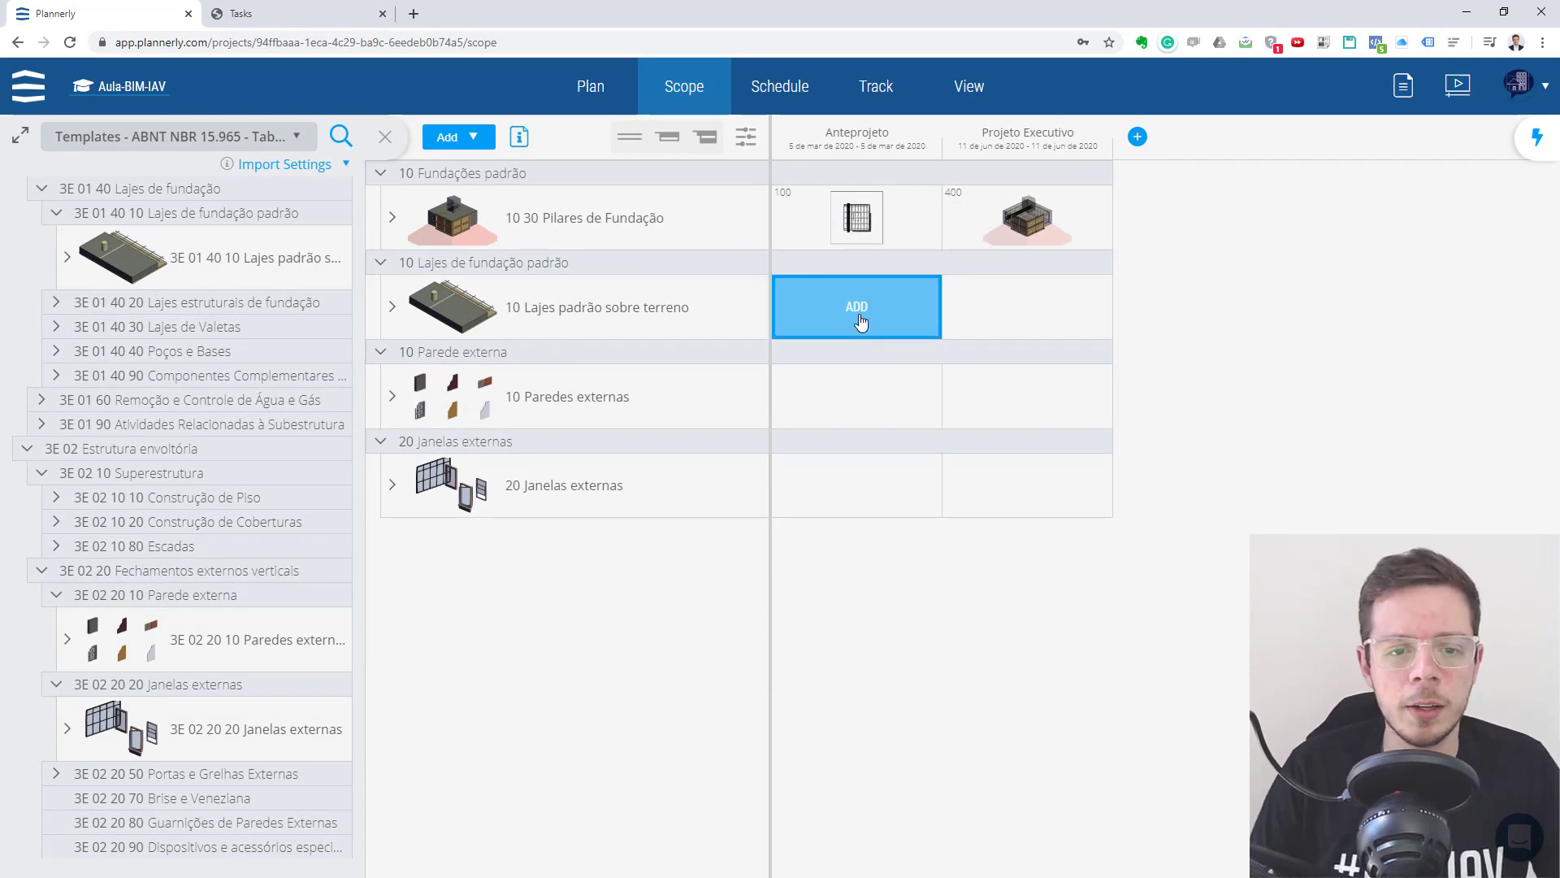
- Add requirements for Lajes padrão sobre terreno at level 100 under Anteprojeto and level 400 under Projeto Executivo
left_click(864, 316)
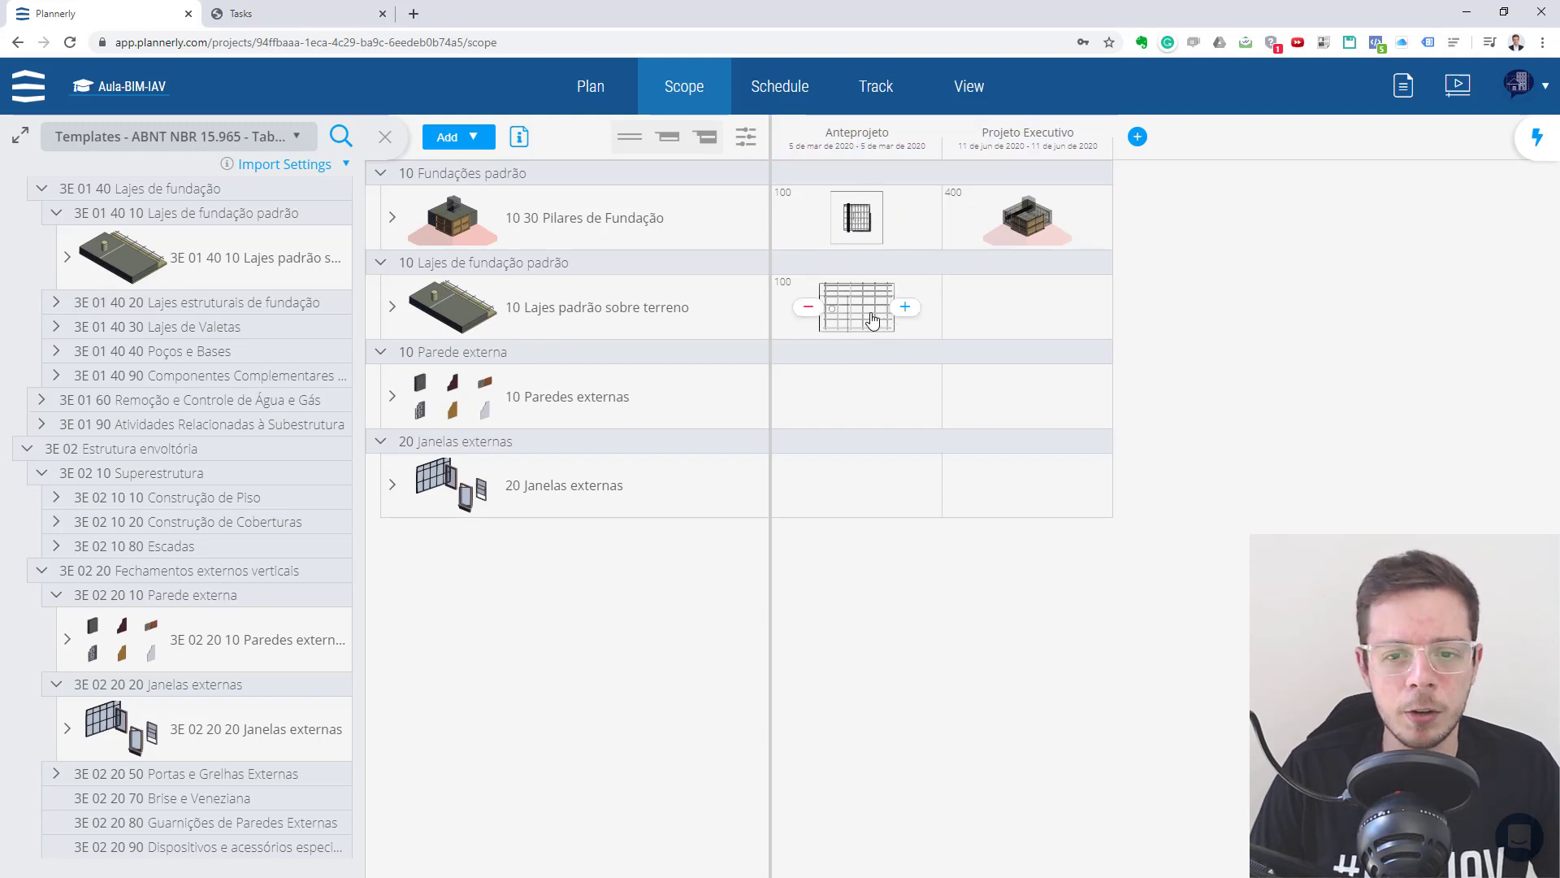
left_click(872, 320)
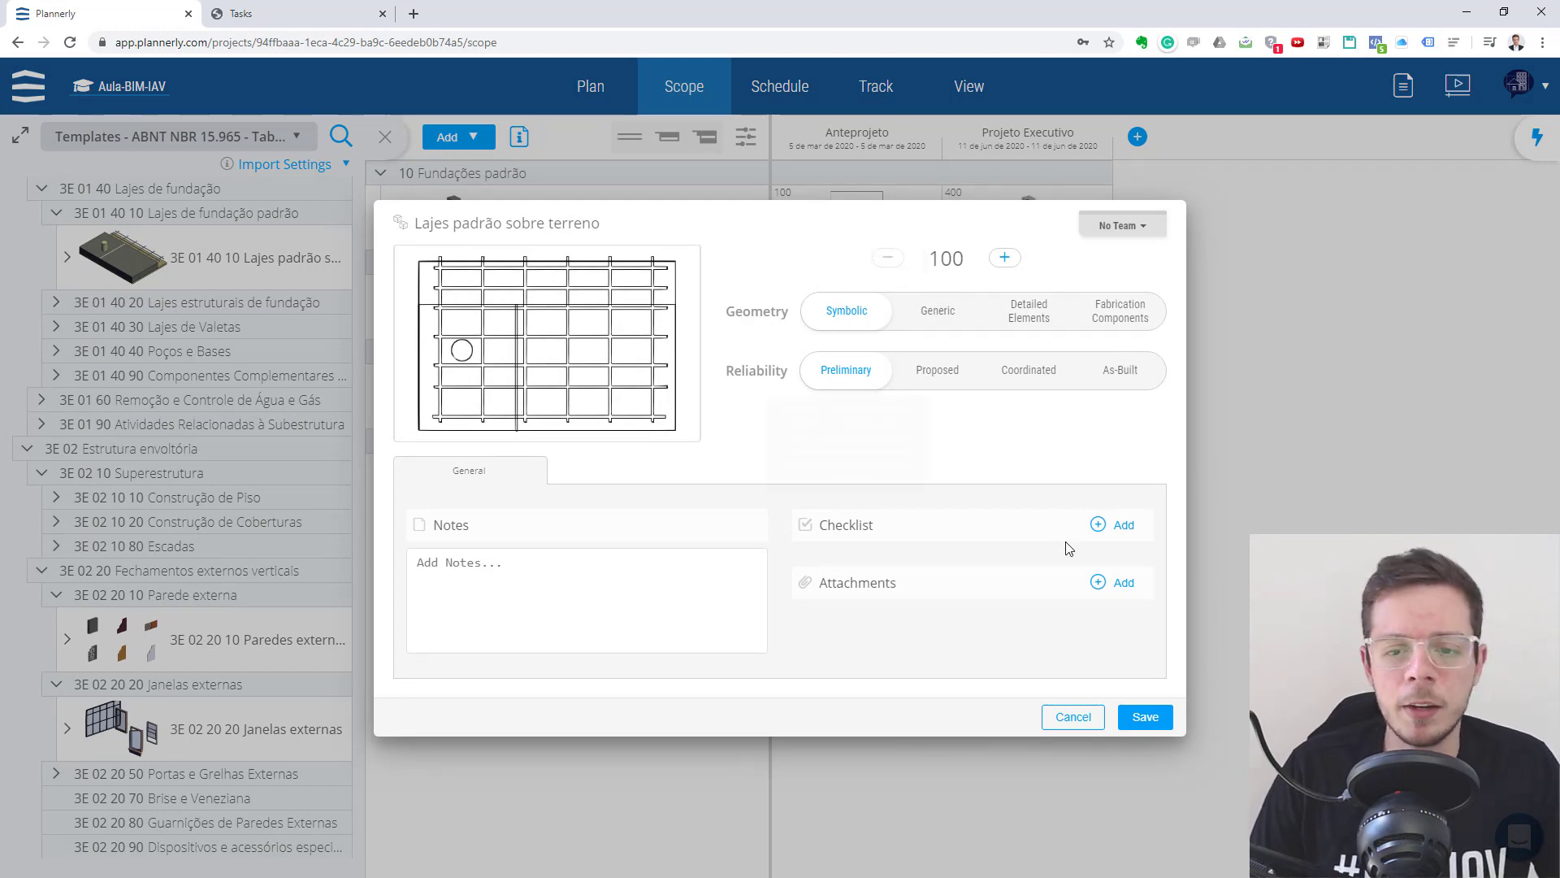
left_click(1145, 717)
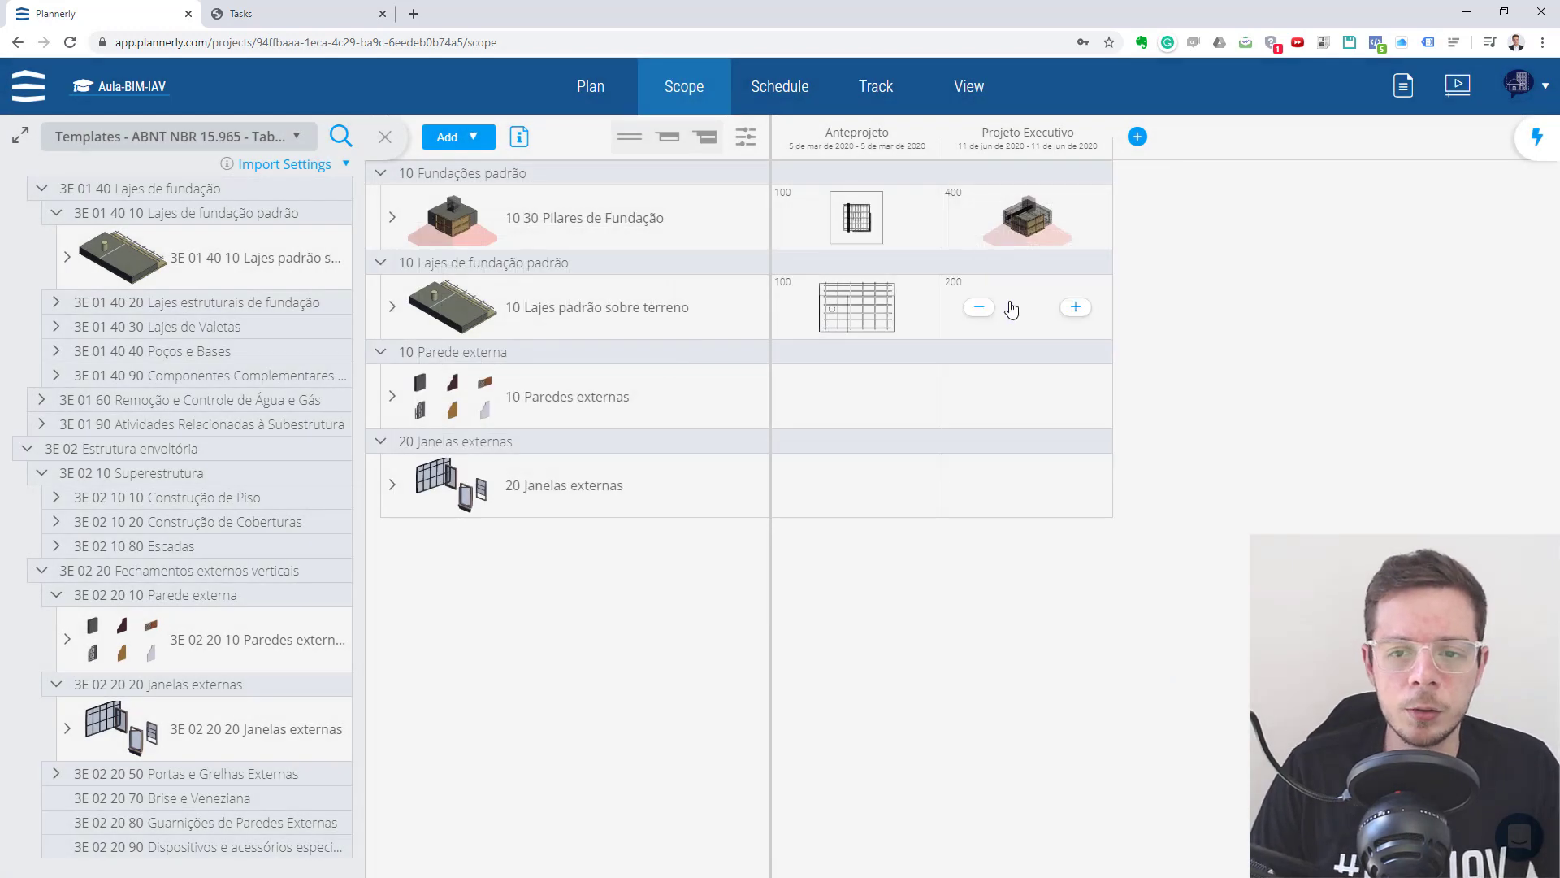
left_click(1074, 309)
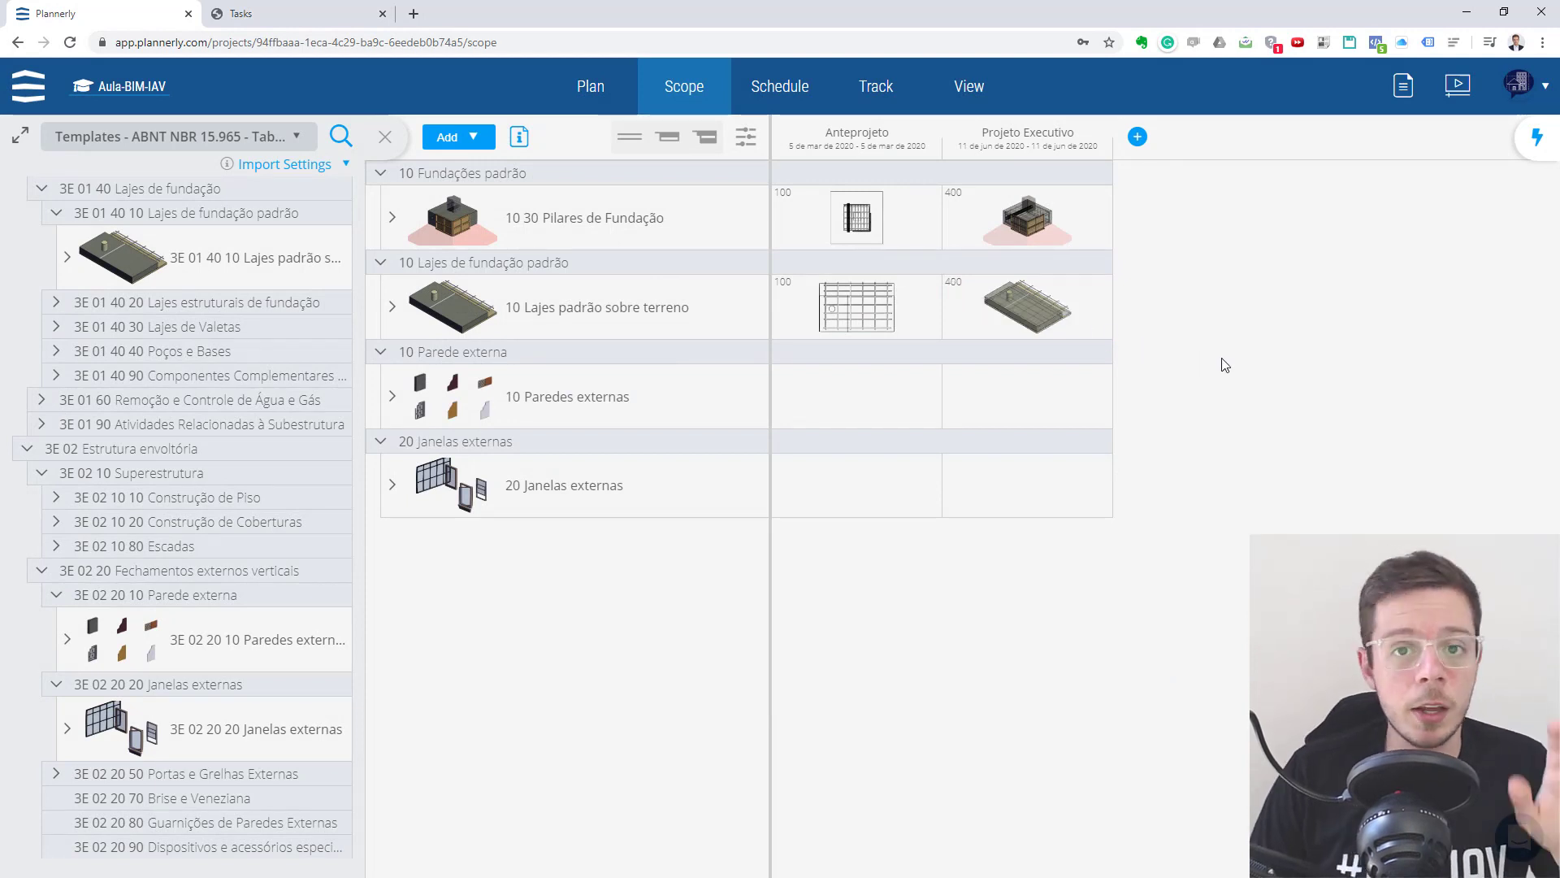
- Add requirements for Paredes externas and Janelas externas at level 100 under Anteprojeto and level 200 under Projeto Executivo
left_click(875, 401)
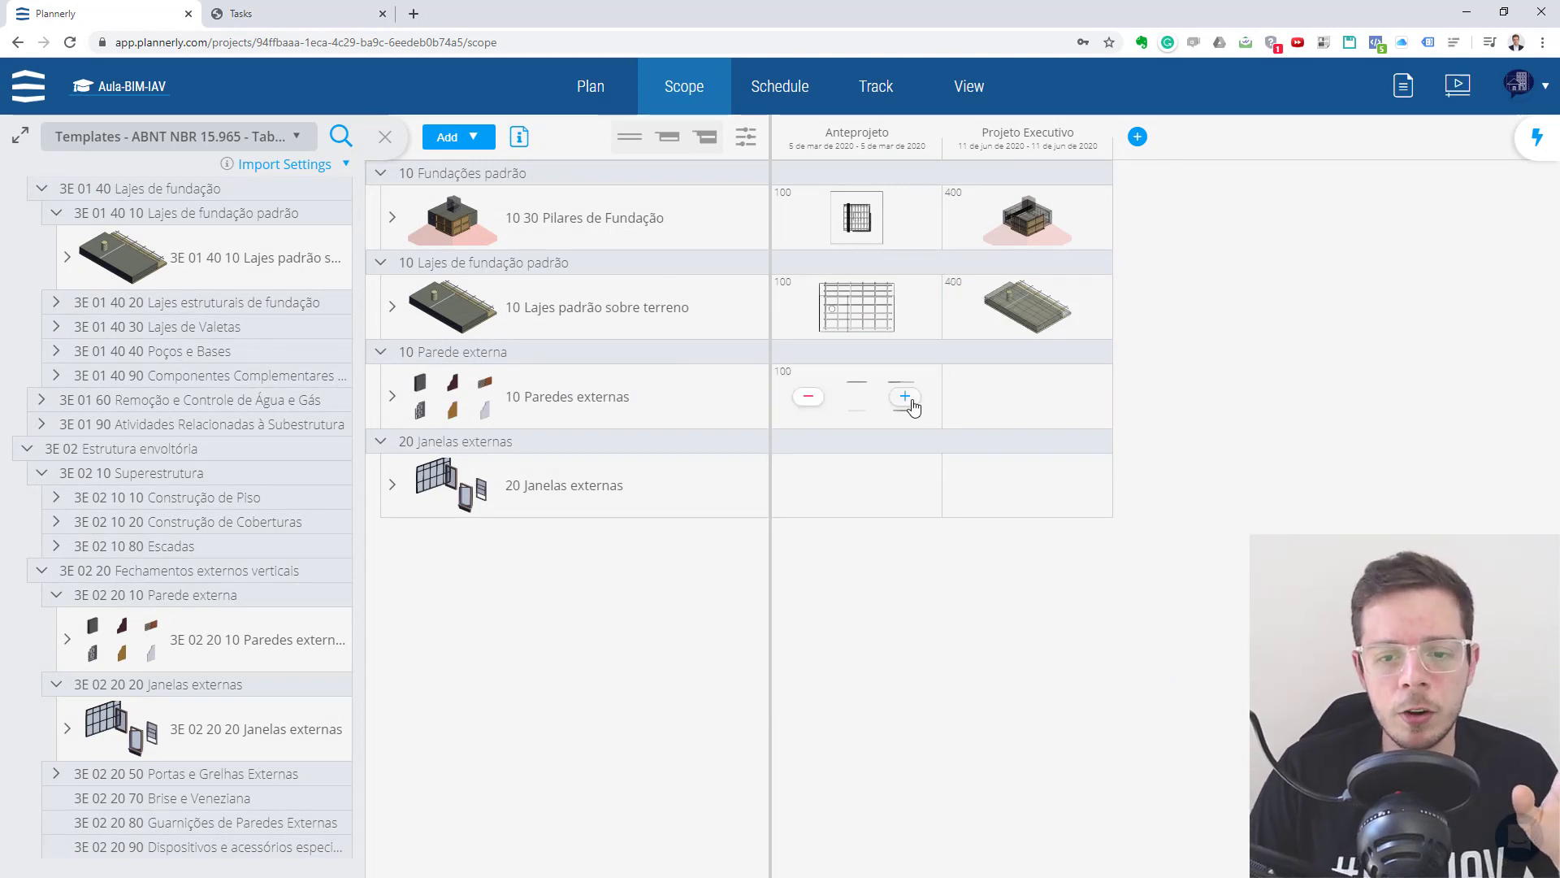
left_click(1032, 401)
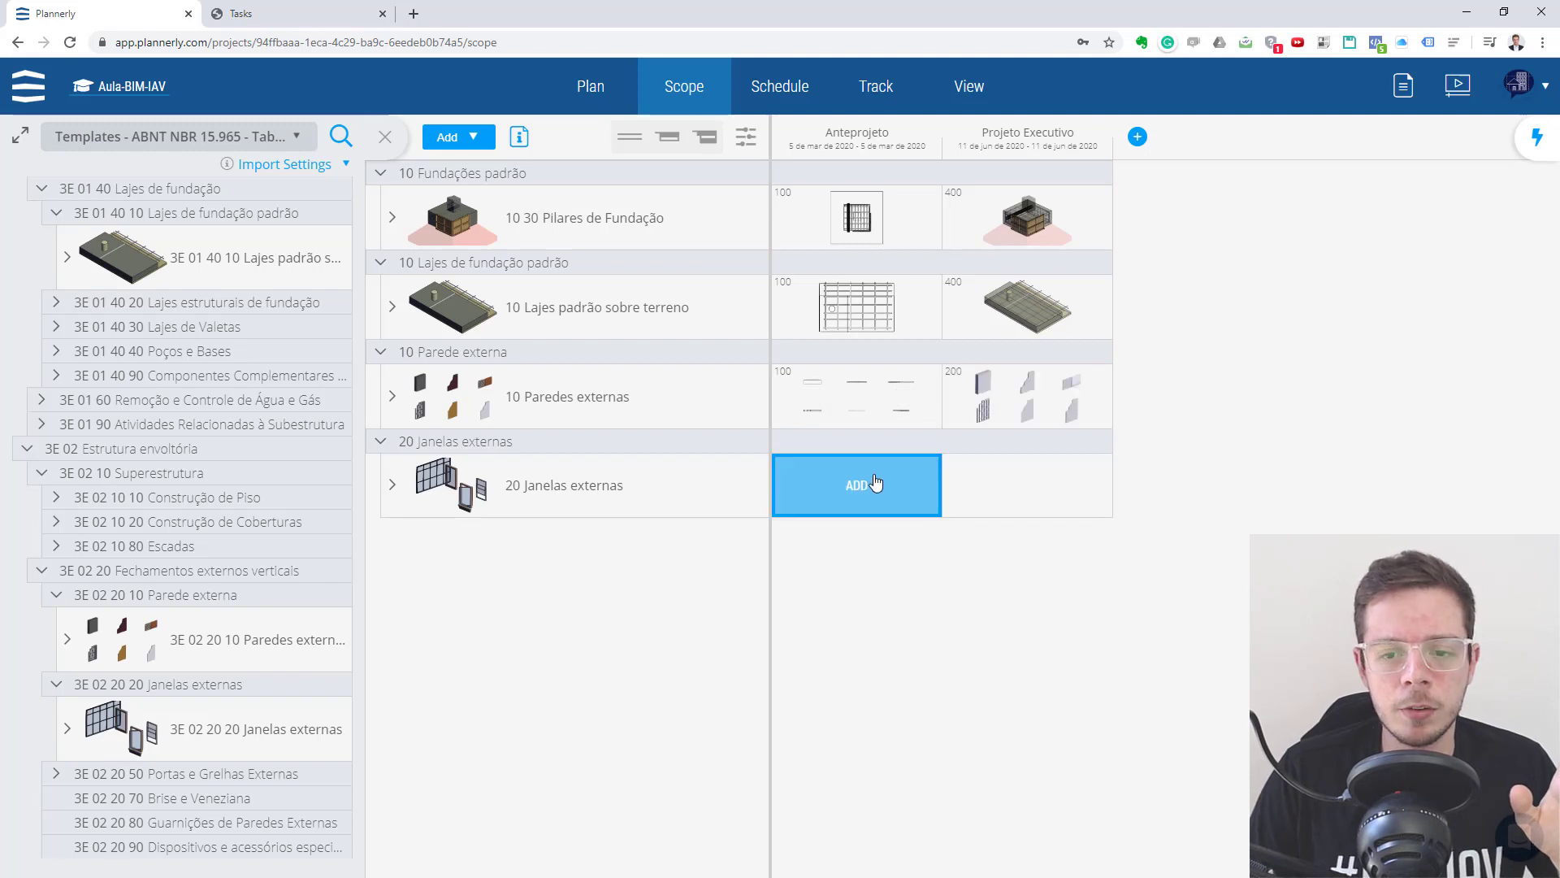
left_click(874, 484)
left_click(985, 486)
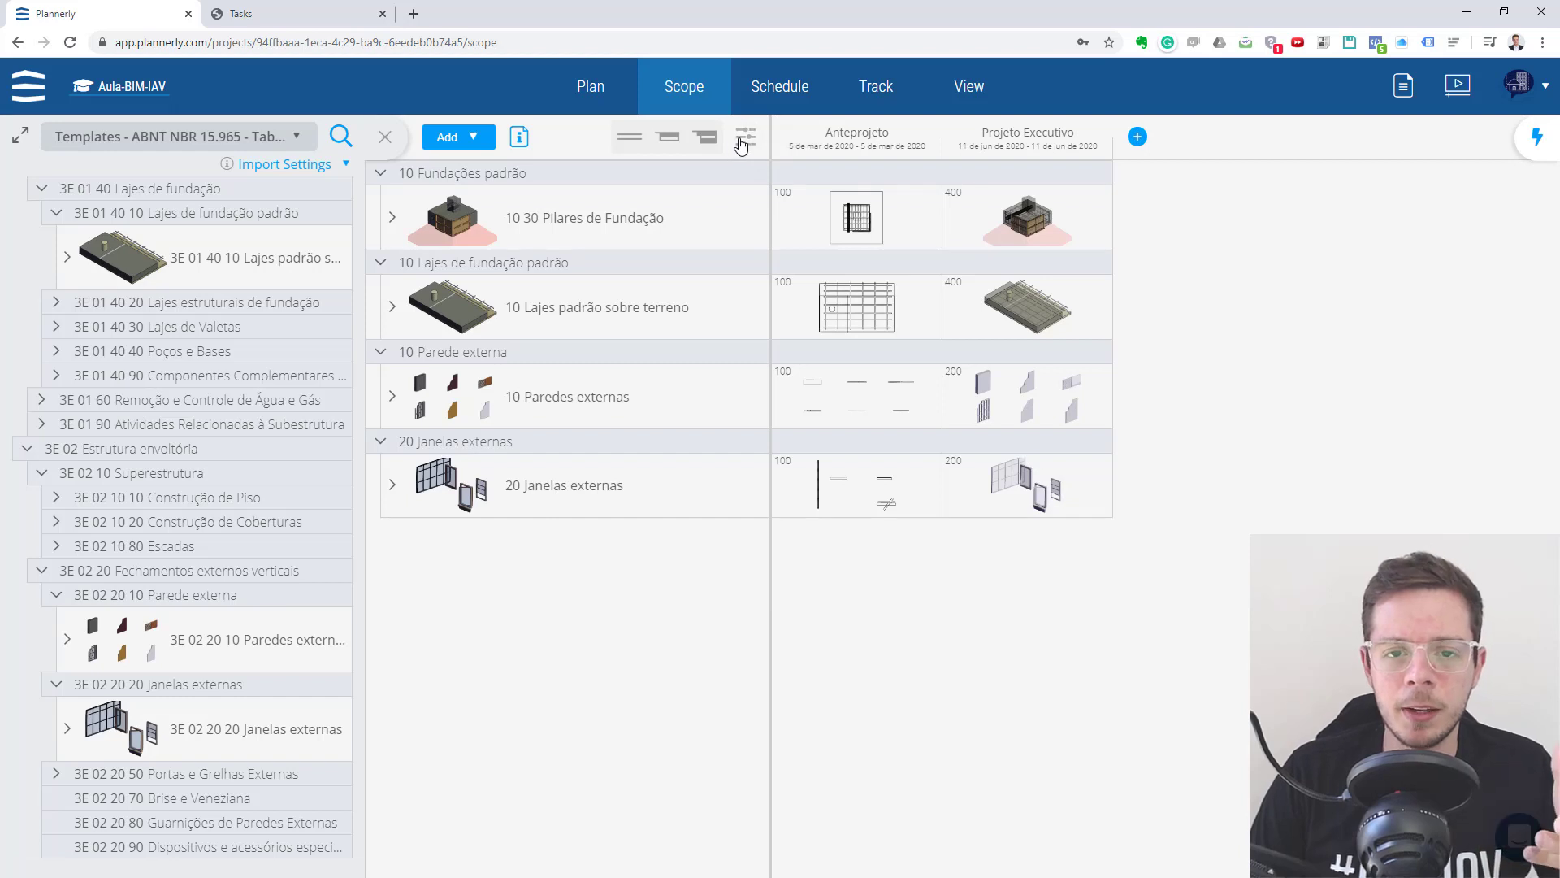
- Look over the teams and unscheduled tasks in the project schedule, and return to the scope
left_click(741, 142)
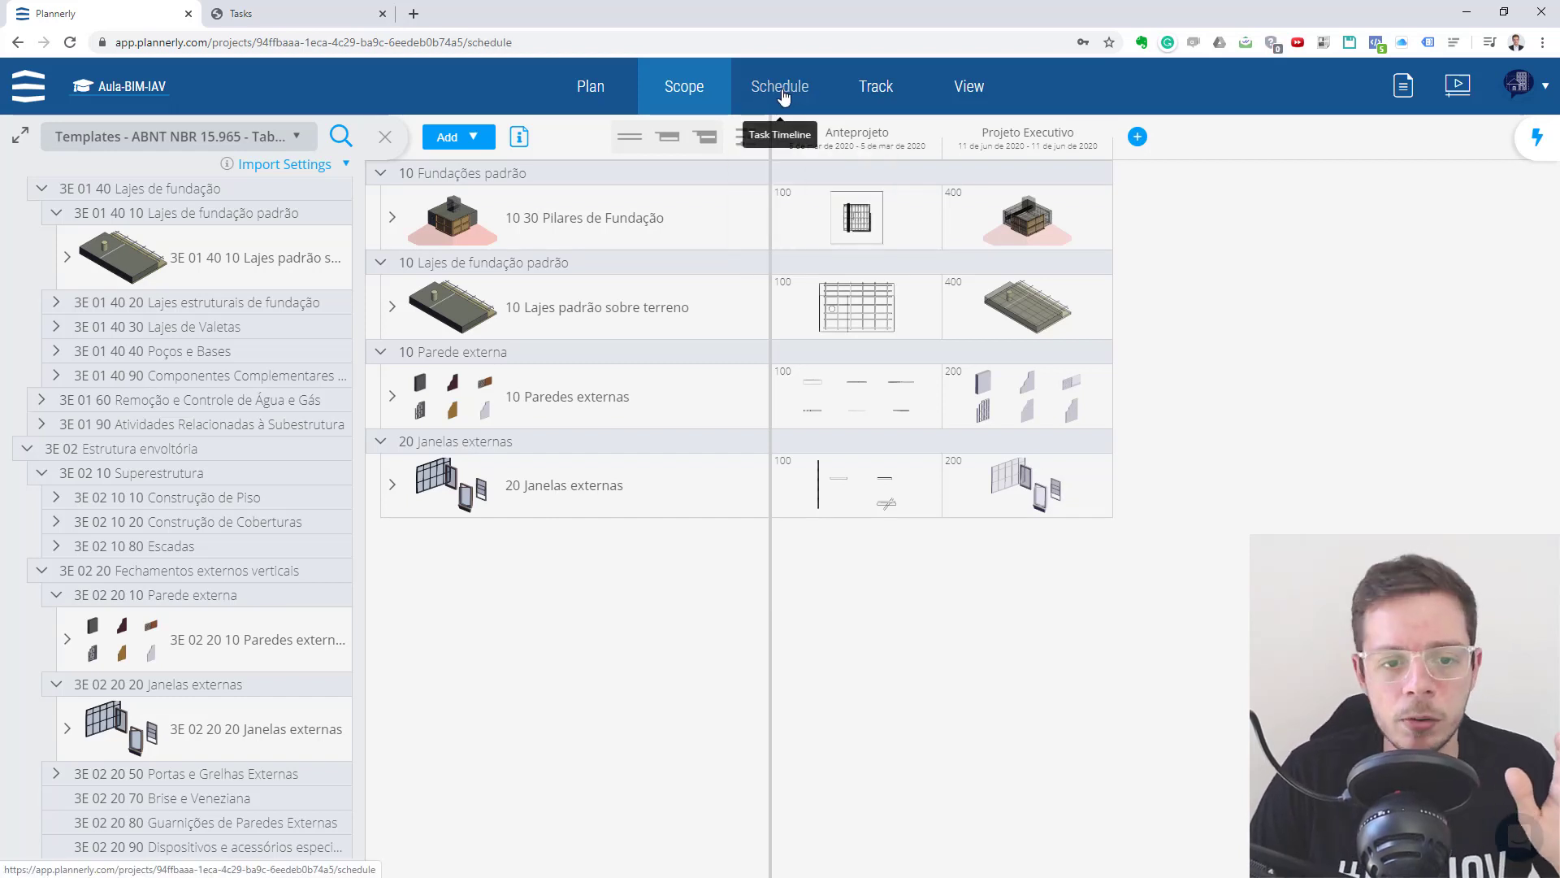
left_click(782, 91)
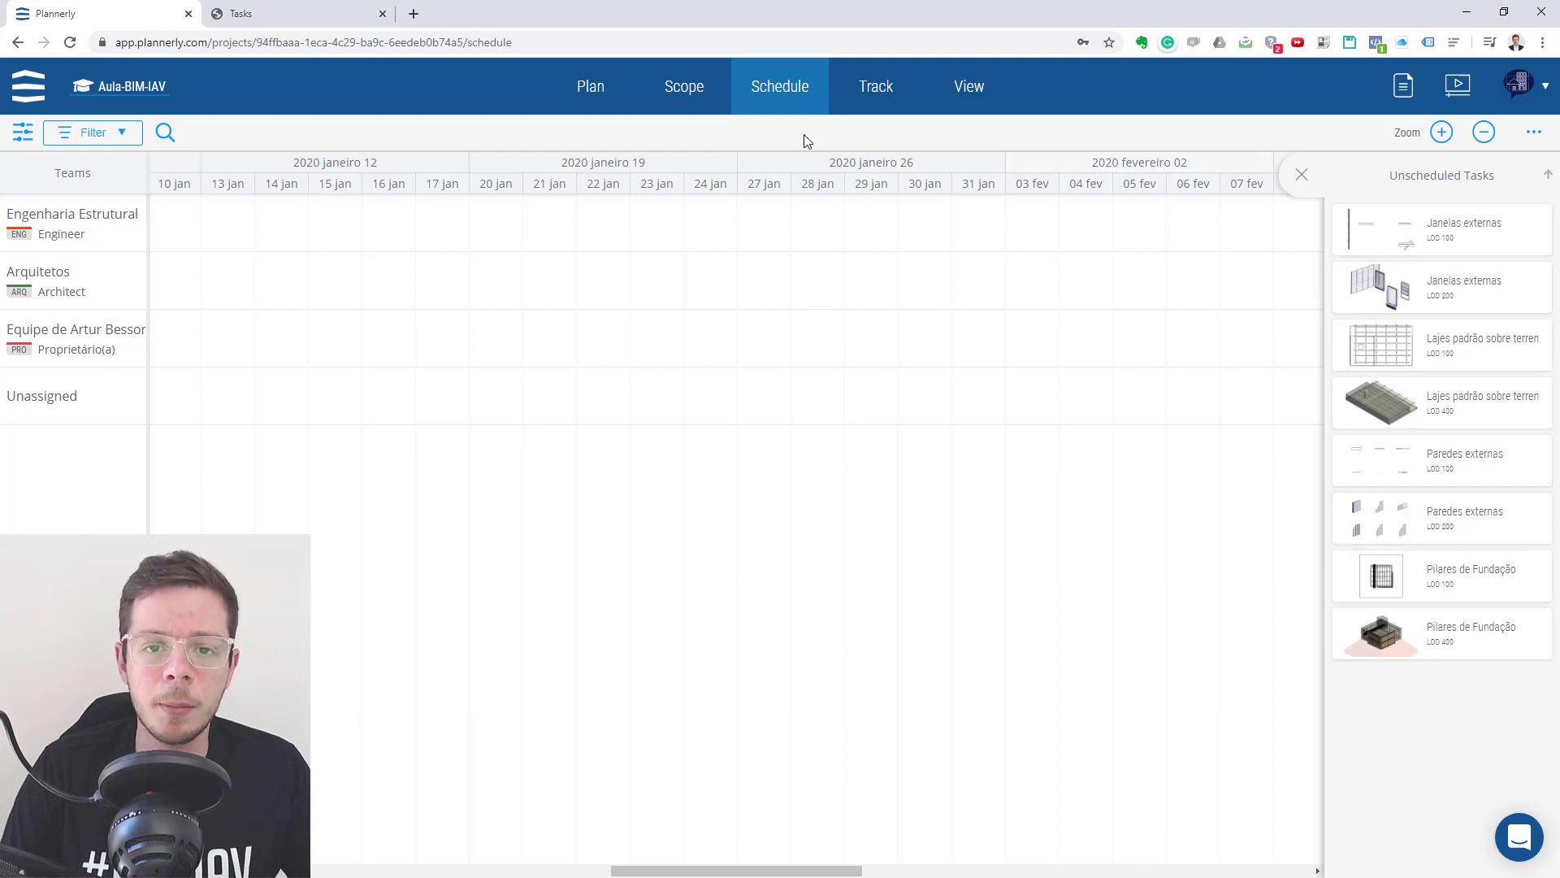
left_click(682, 104)
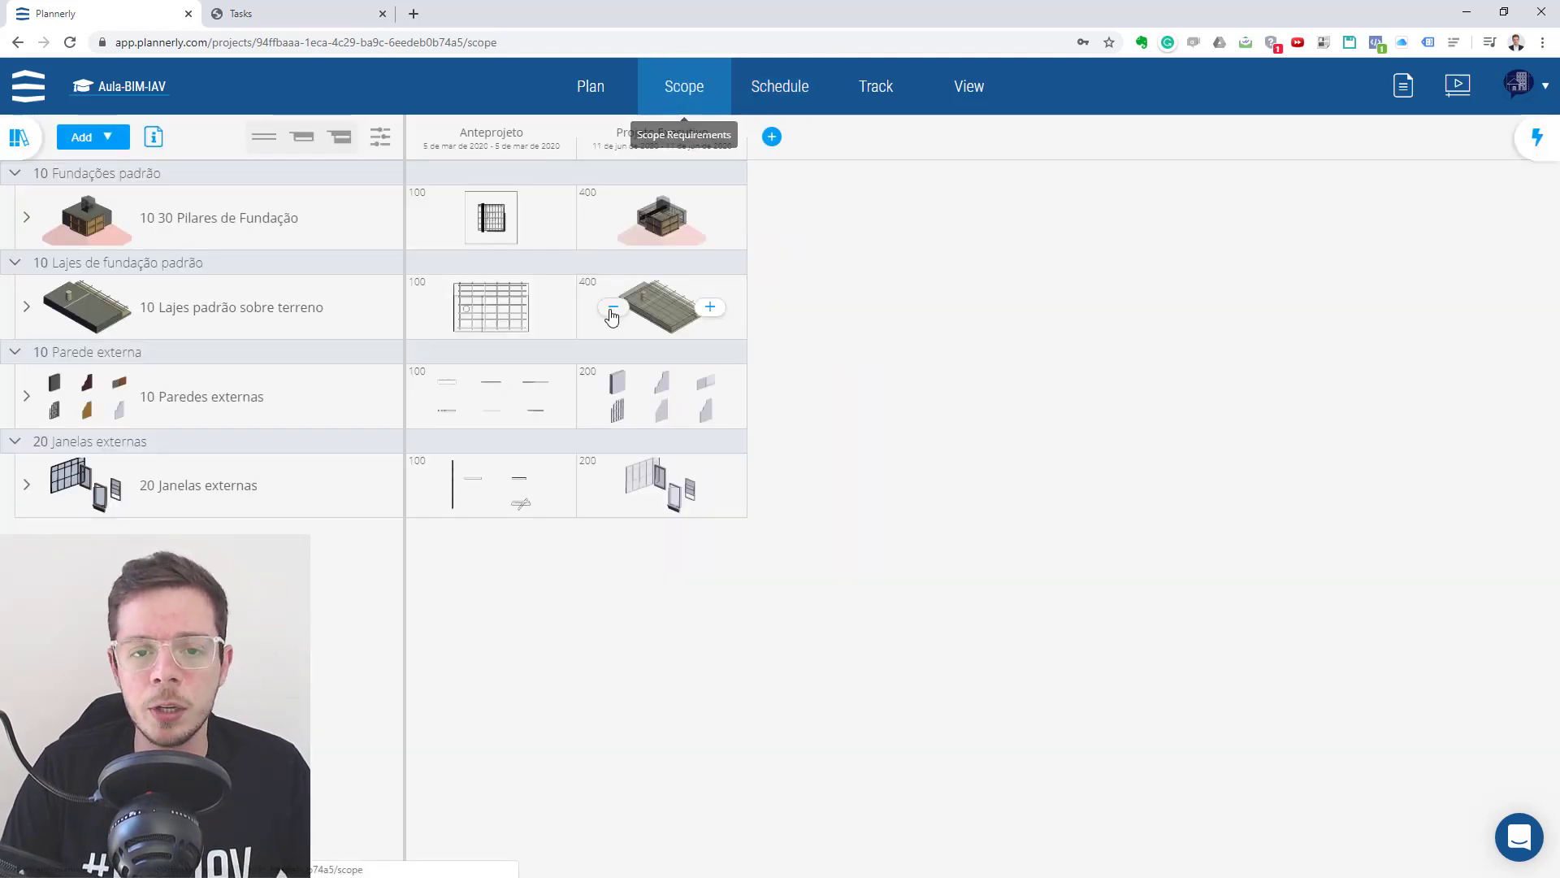
- Assign the ENG: Engineer team to the Pilares de Fundação requirements under Projeto Executivo and Anteprojeto, saving each
left_click(642, 221)
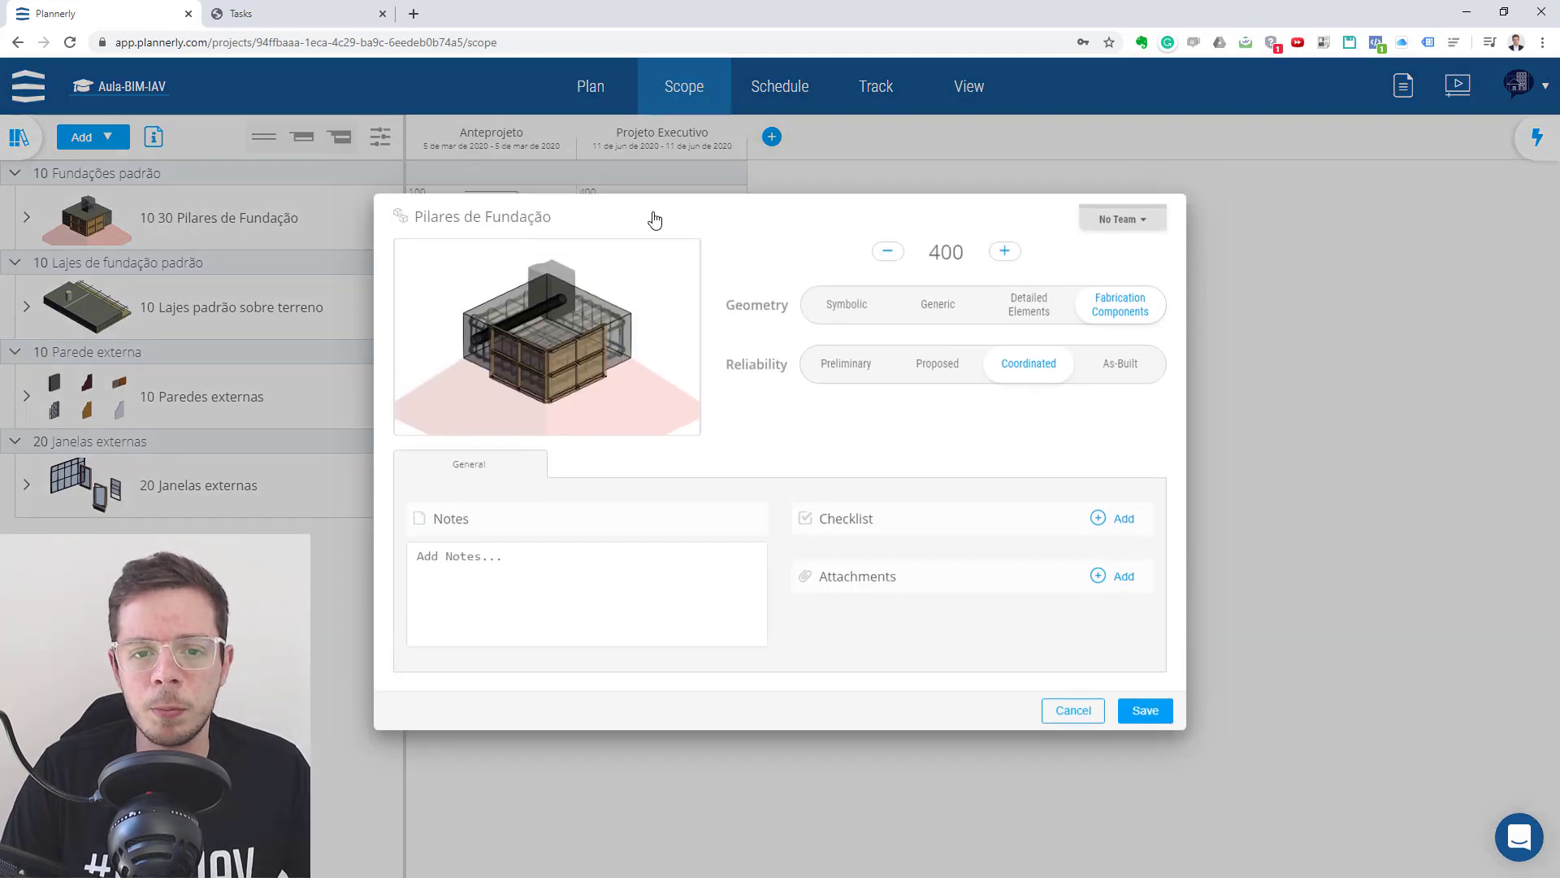
left_click(1121, 234)
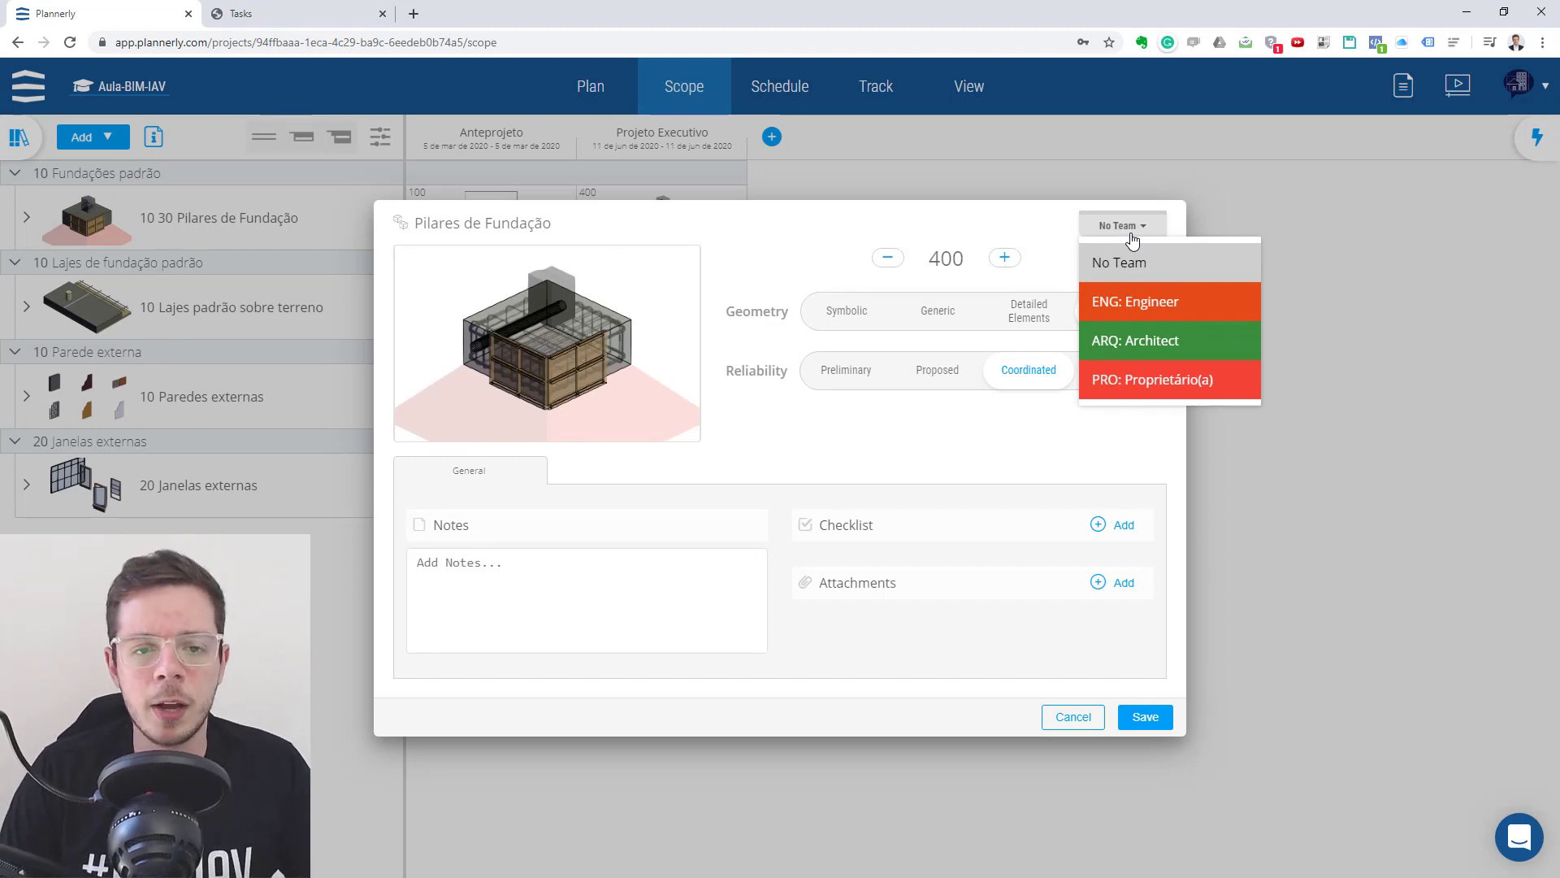
left_click(1125, 302)
left_click(1146, 717)
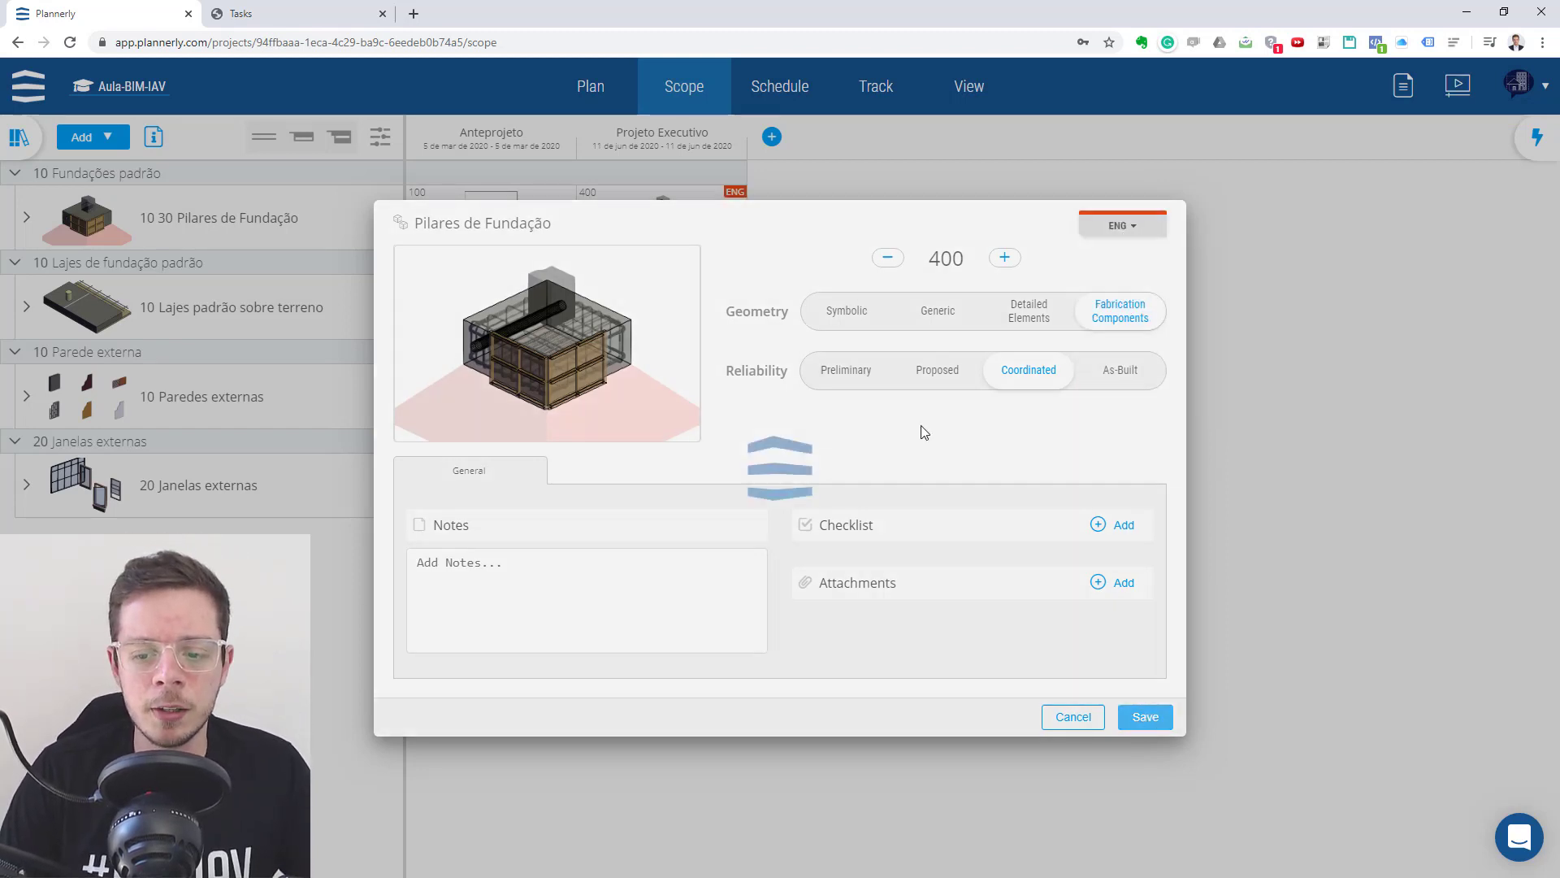
left_click(487, 218)
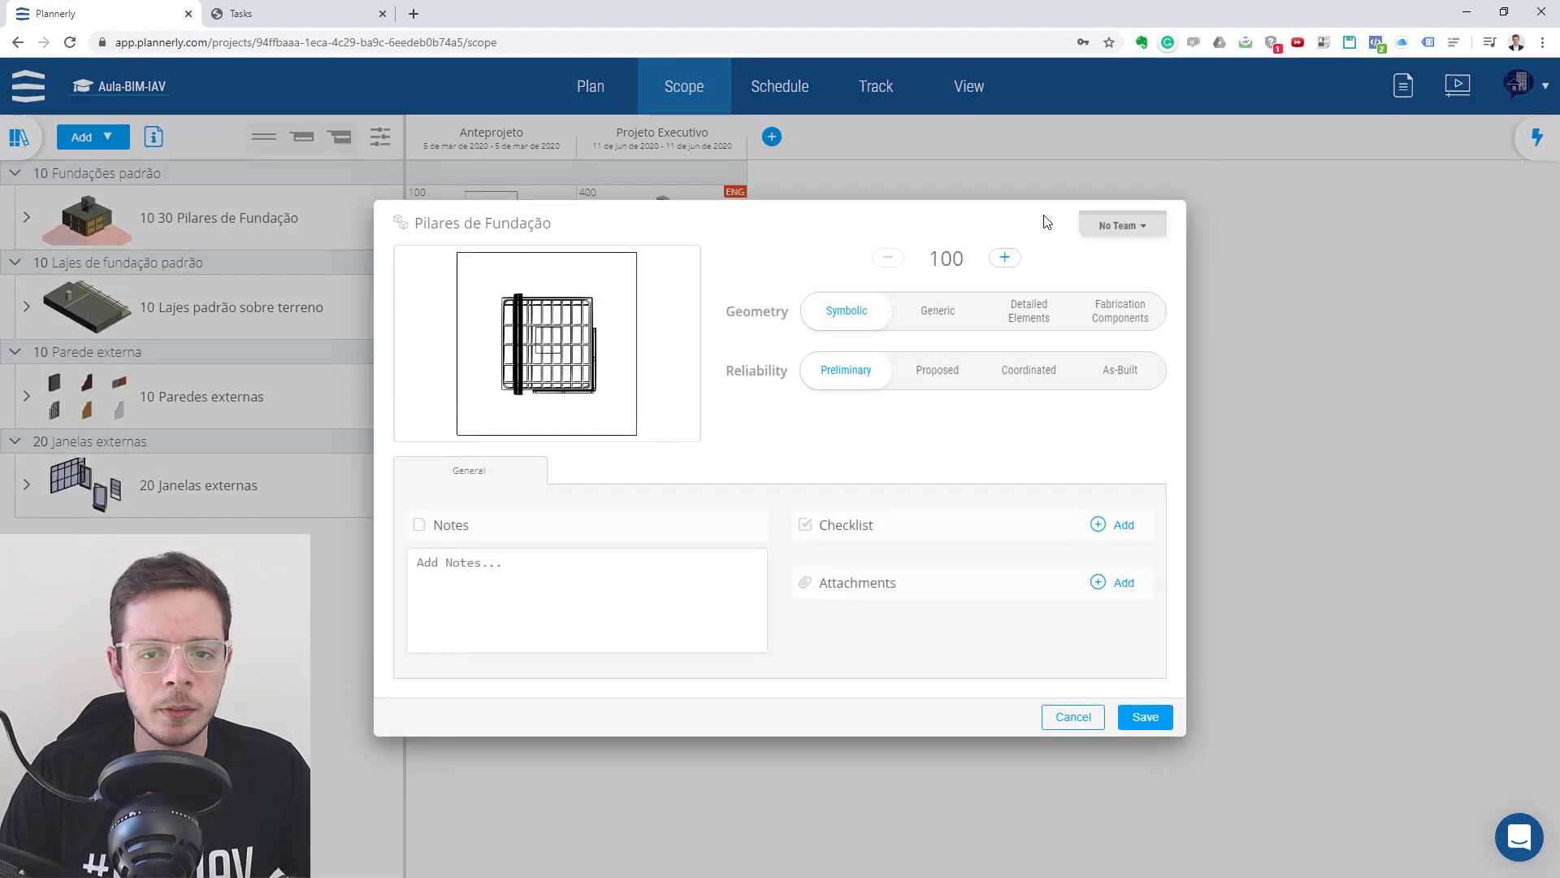
left_click(1154, 228)
left_click(1153, 303)
left_click(1144, 718)
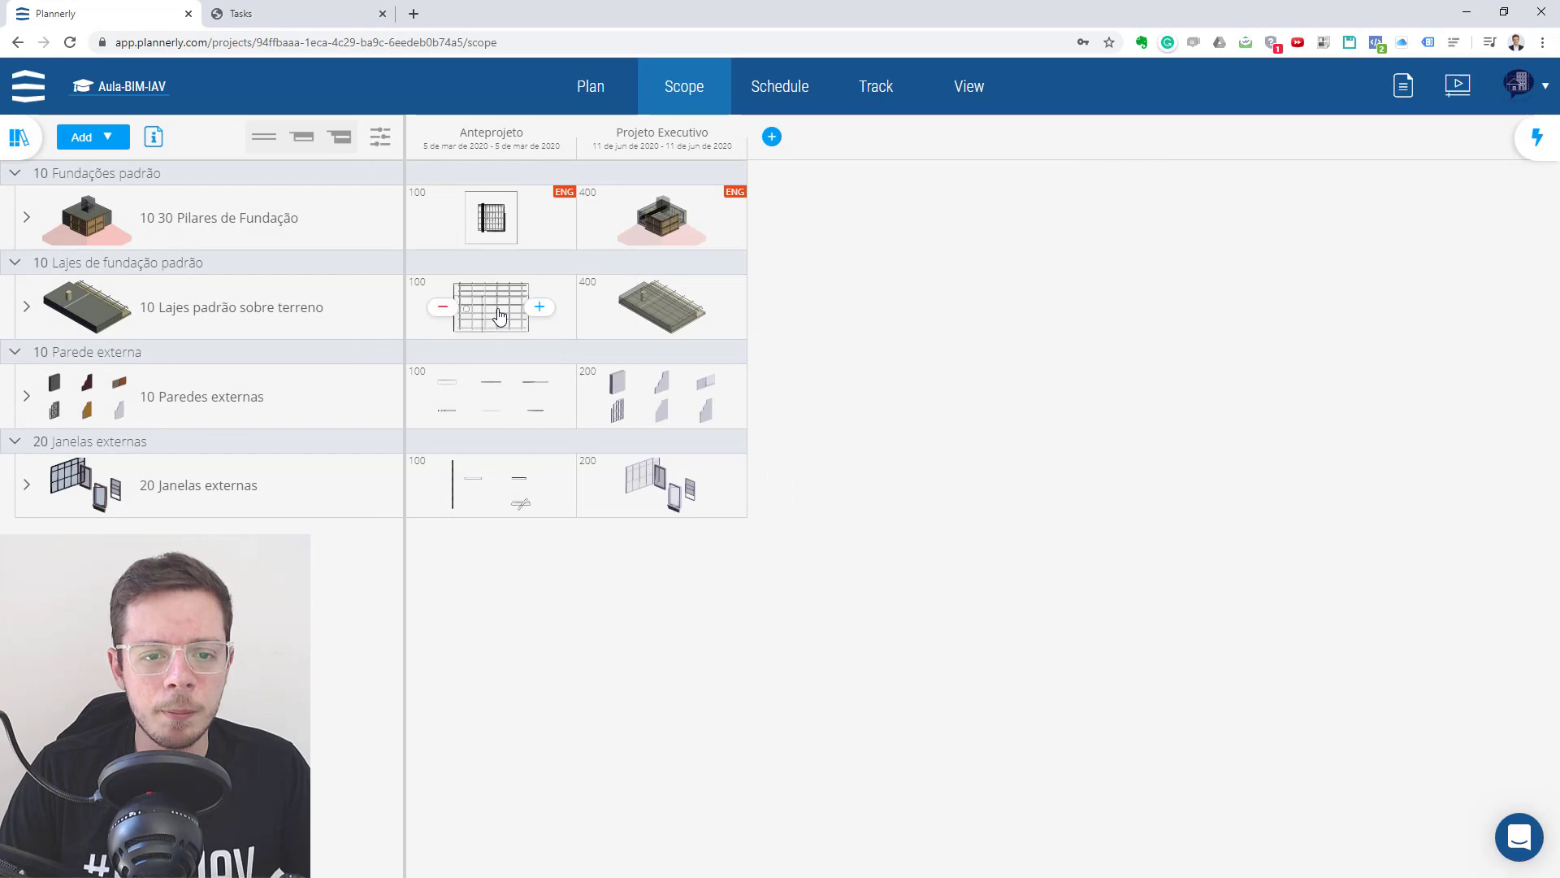
- Assign the ENG: Engineer team to the Lajes padrão sobre terreno requirement under Anteprojeto and save it
left_click(497, 314)
left_click(1115, 231)
left_click(1130, 300)
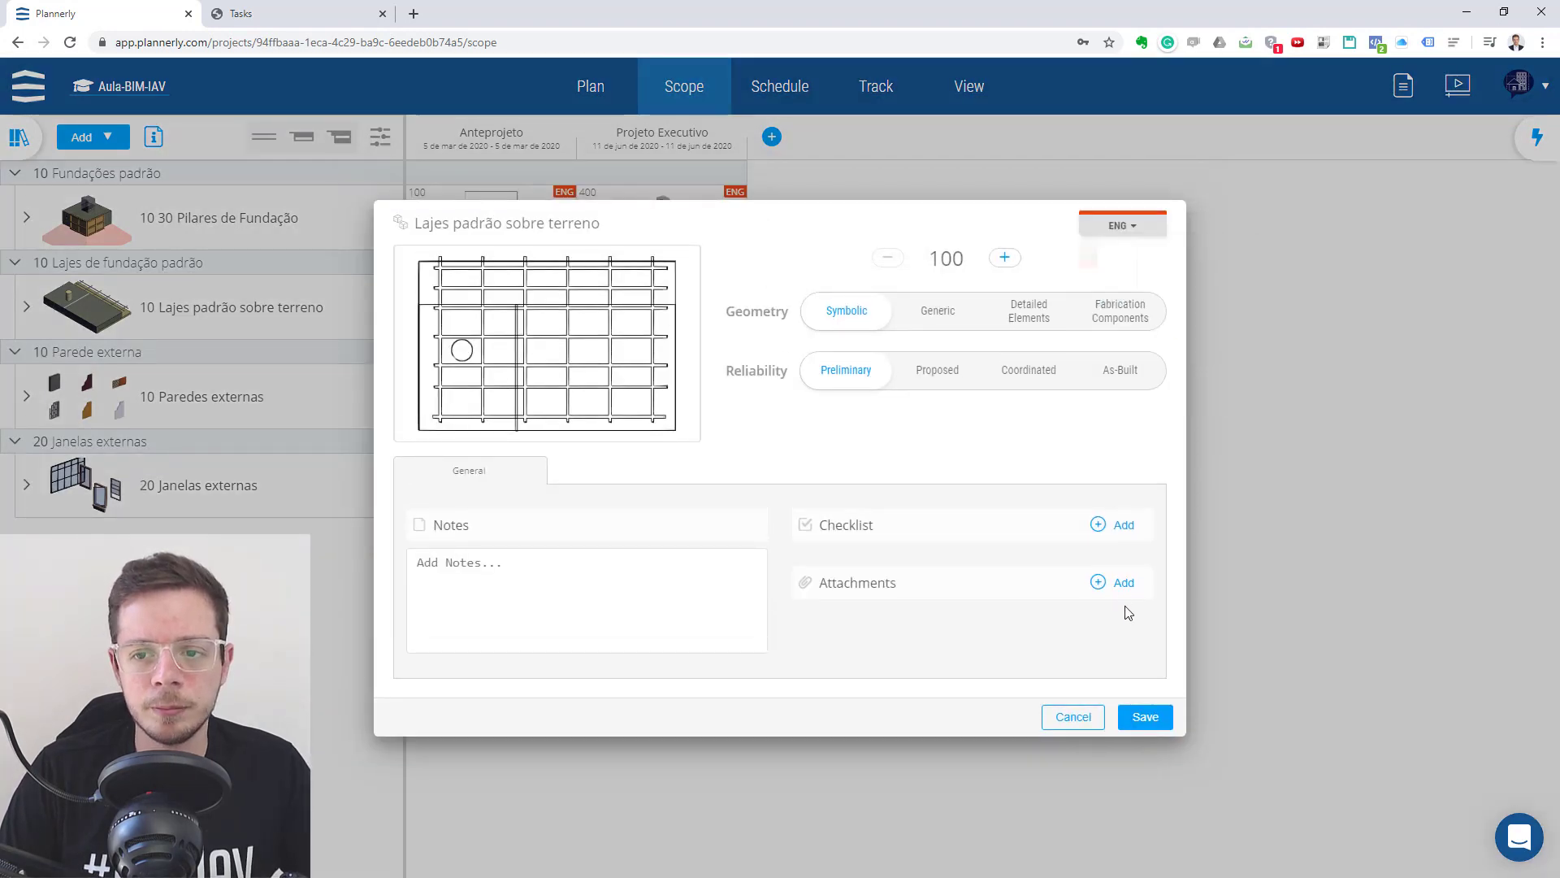
left_click(1147, 718)
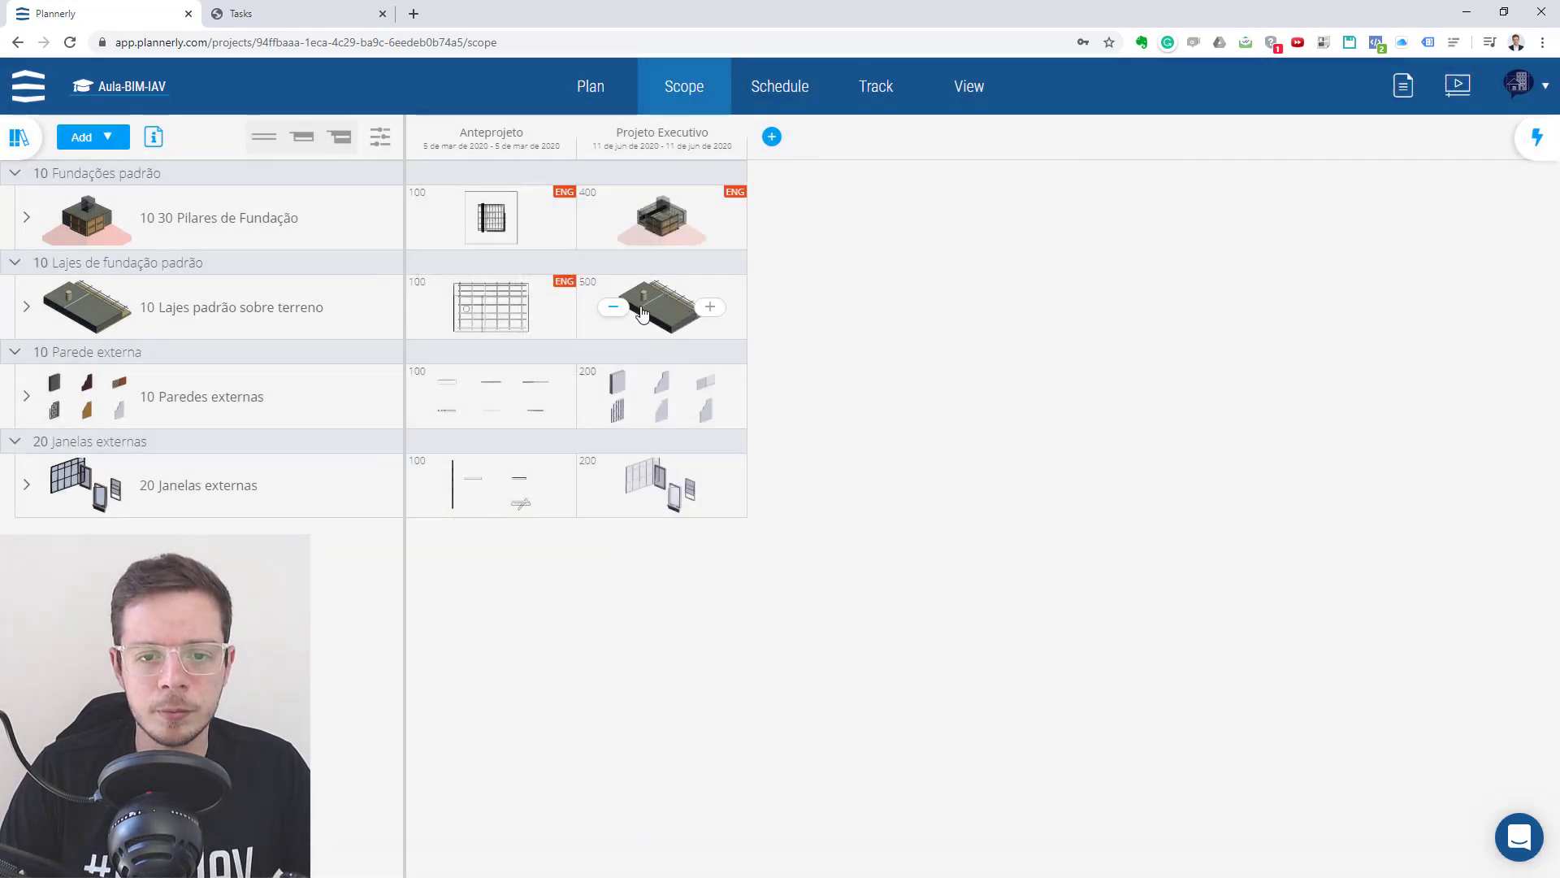
- Assign the ENG: Engineer team to Lajes padrão sobre terreno under Projeto Executivo, set its level to 400 and save
left_click(633, 314)
left_click(1114, 227)
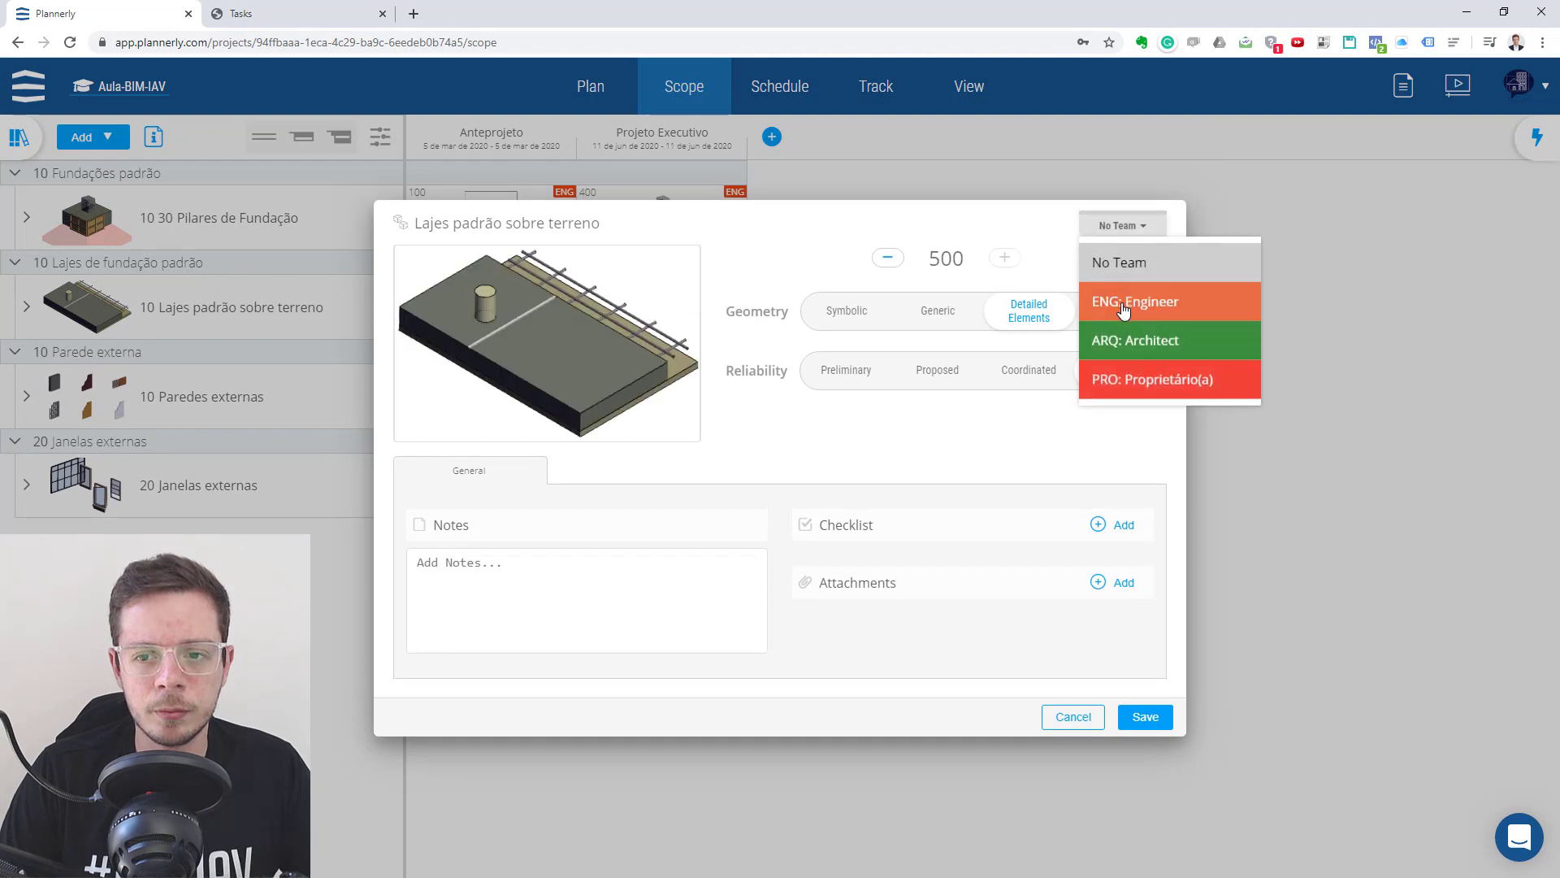
left_click(1109, 300)
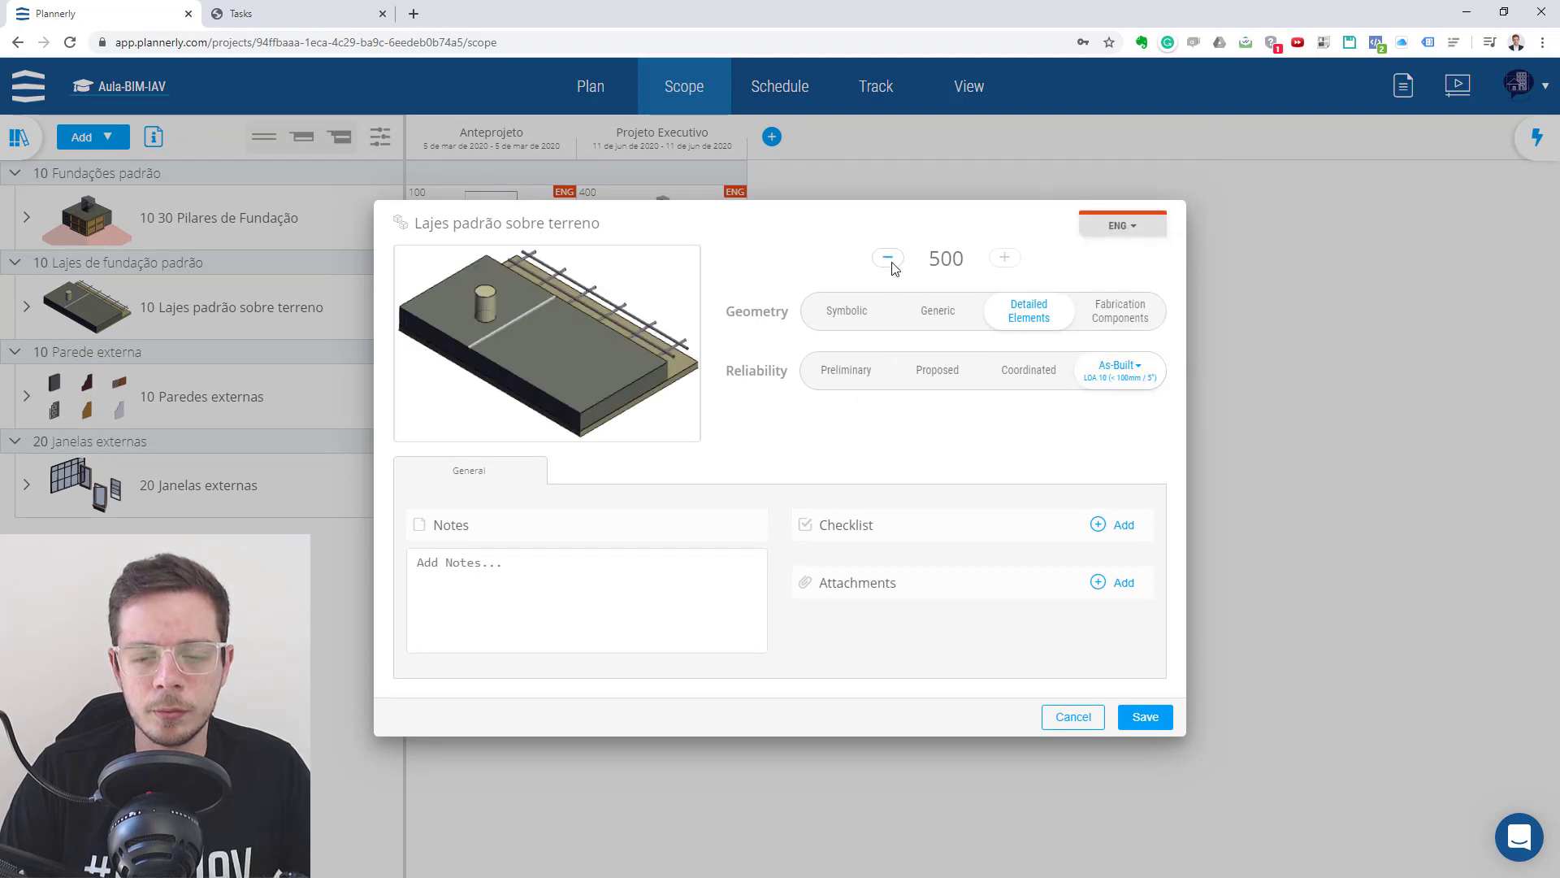
left_click(890, 258)
left_click(1145, 716)
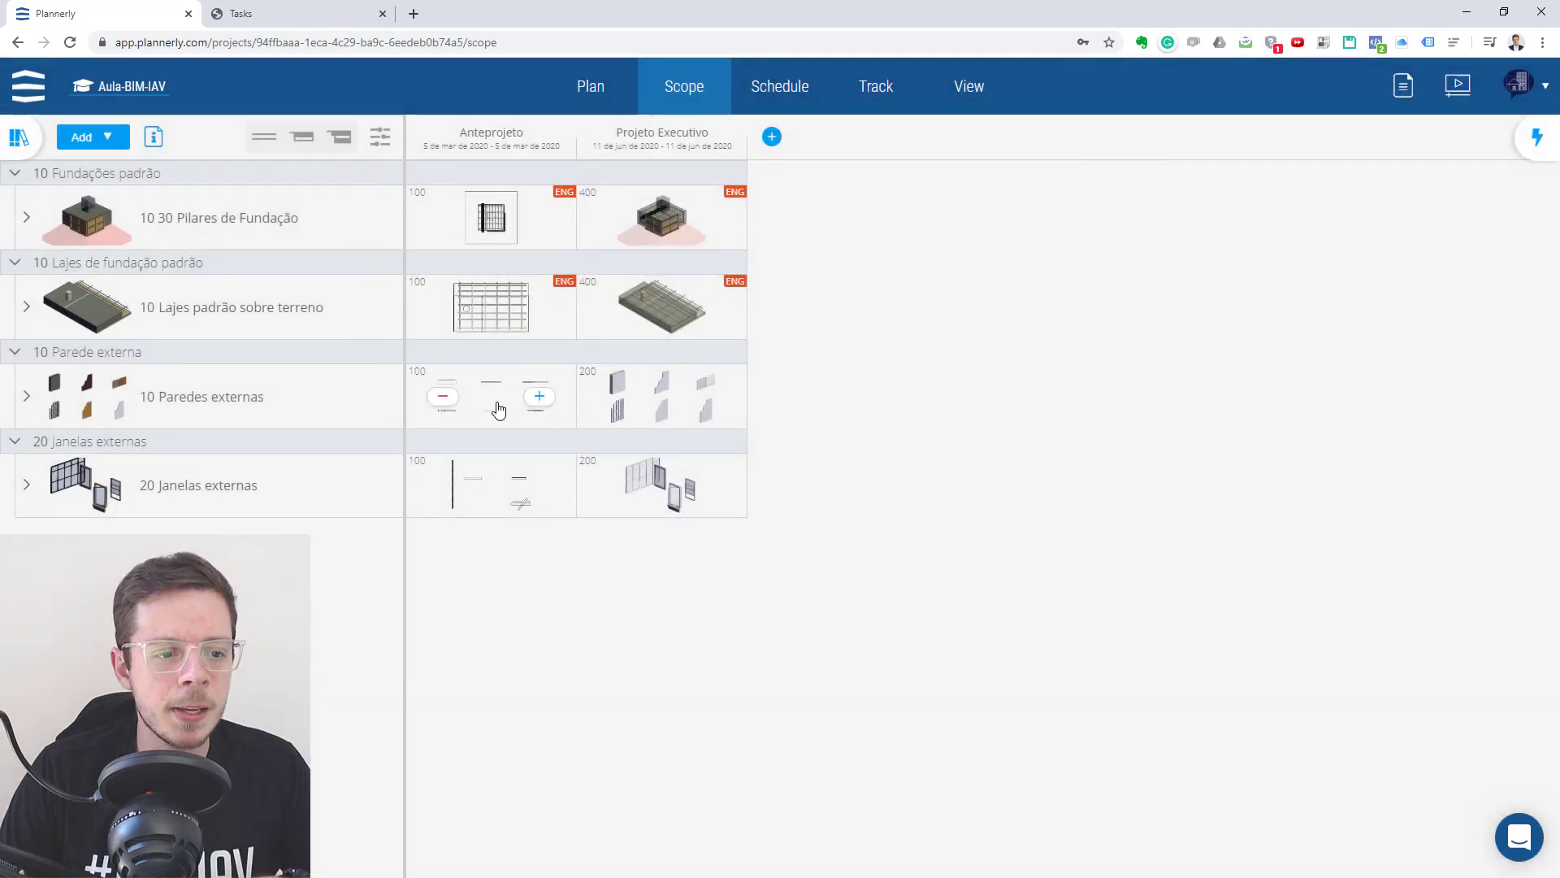
- Assign the ARQ: Architect team to the Paredes externas and Janelas externas requirements under Anteprojeto, saving each
left_click(499, 410)
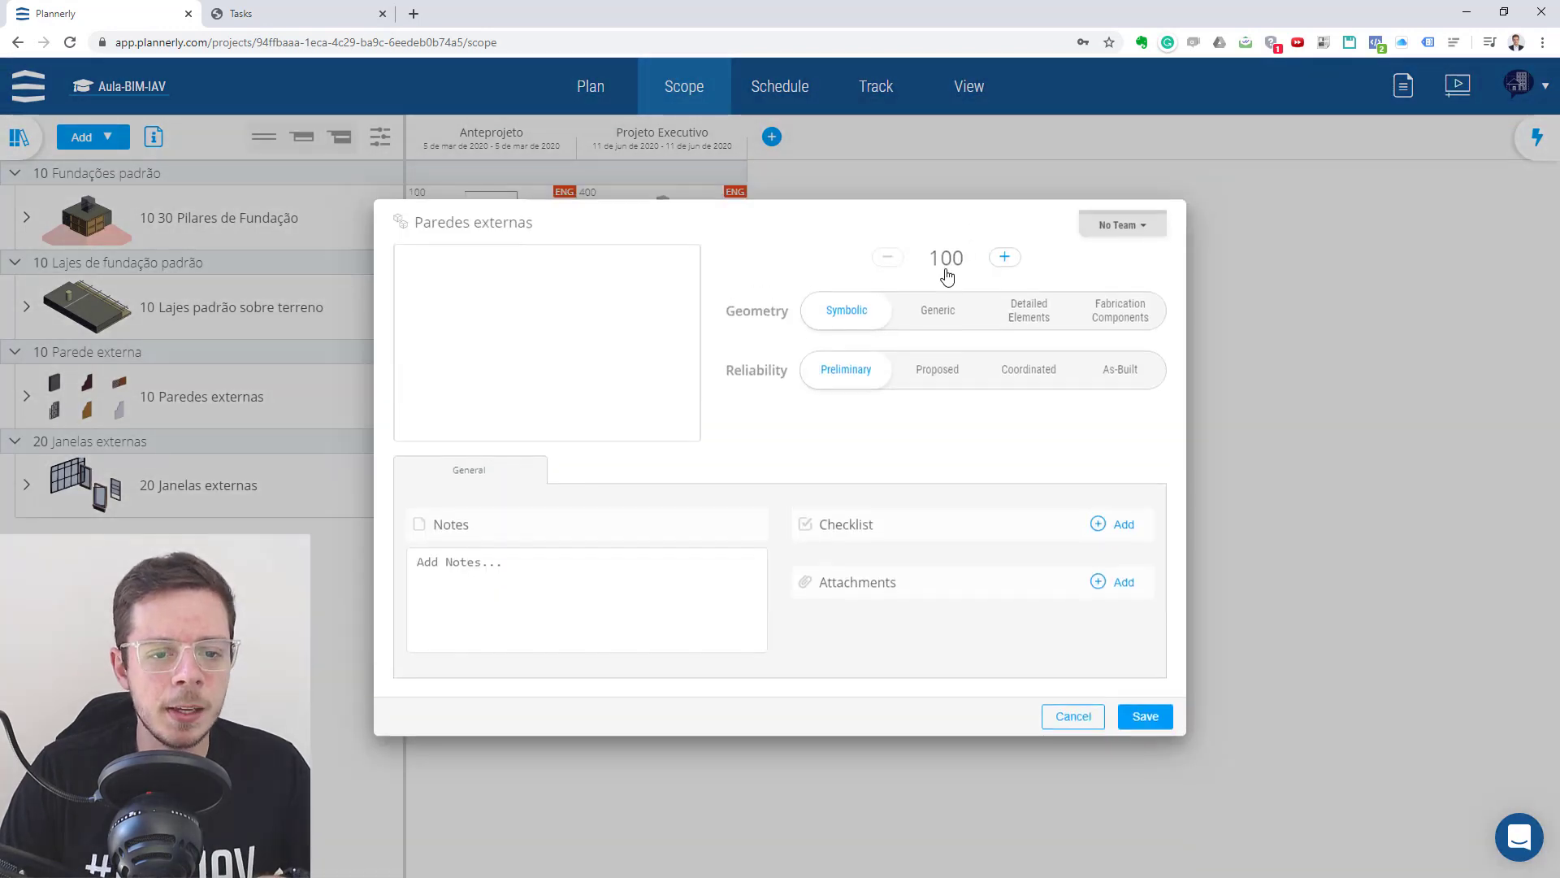
left_click(1125, 226)
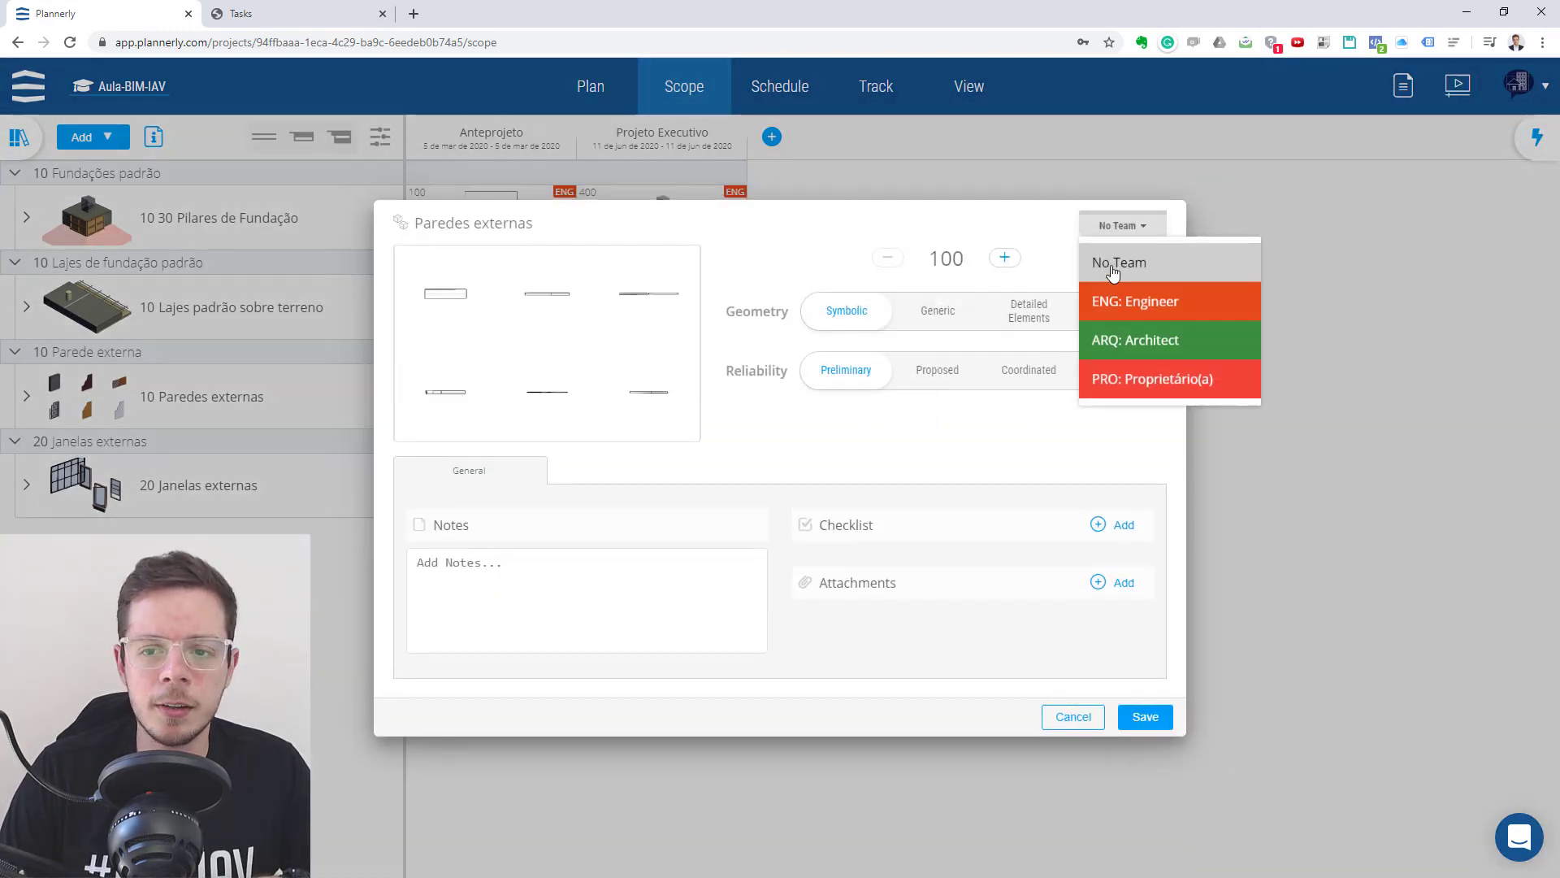
left_click(1135, 351)
left_click(1137, 719)
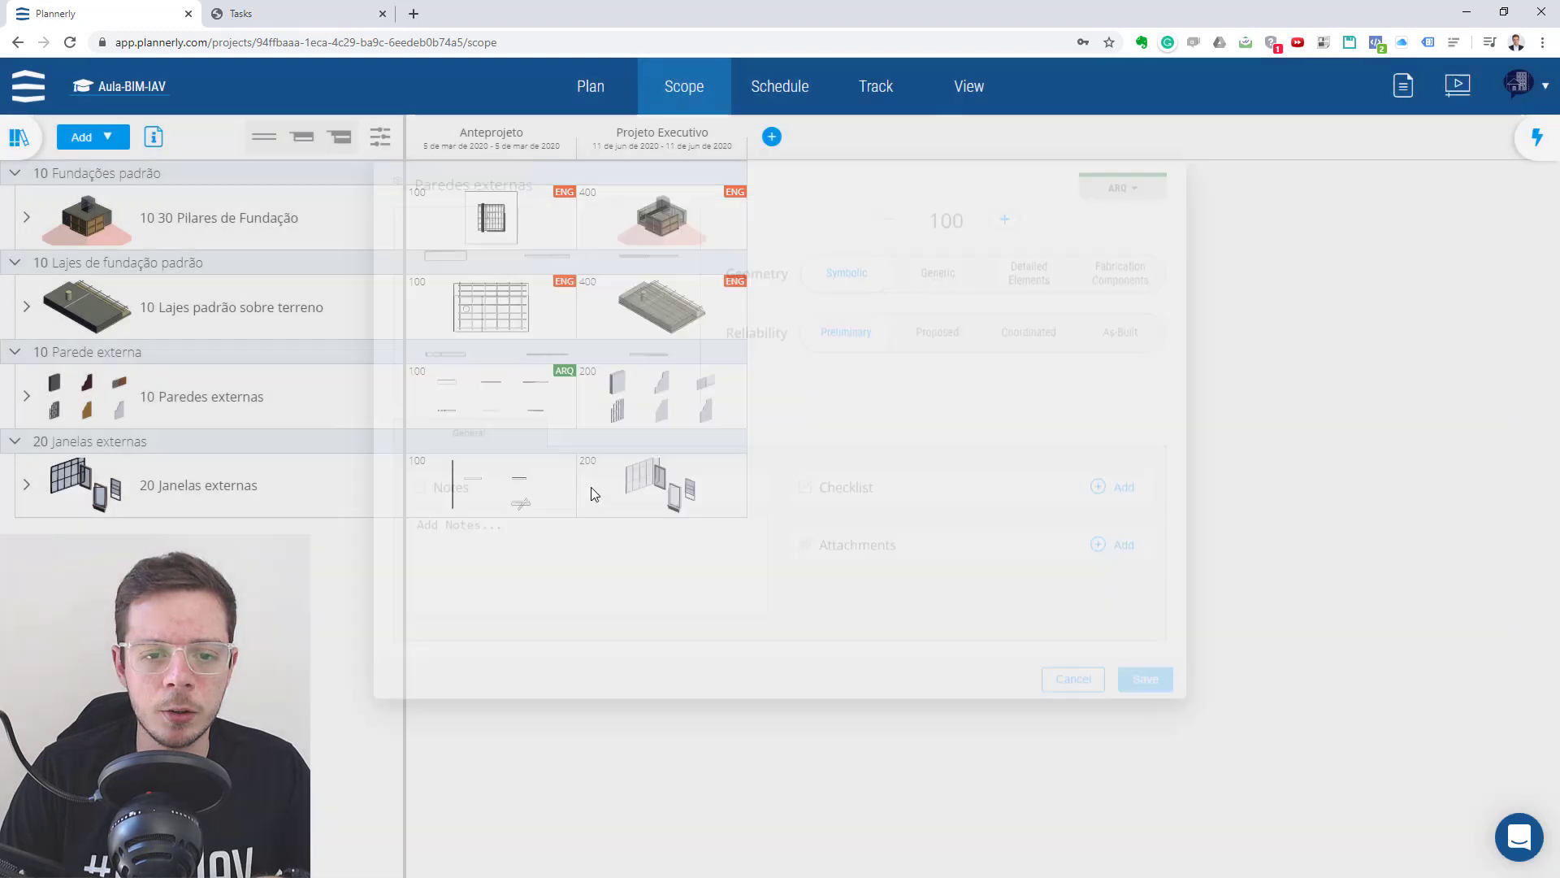
left_click(593, 490)
left_click(1128, 227)
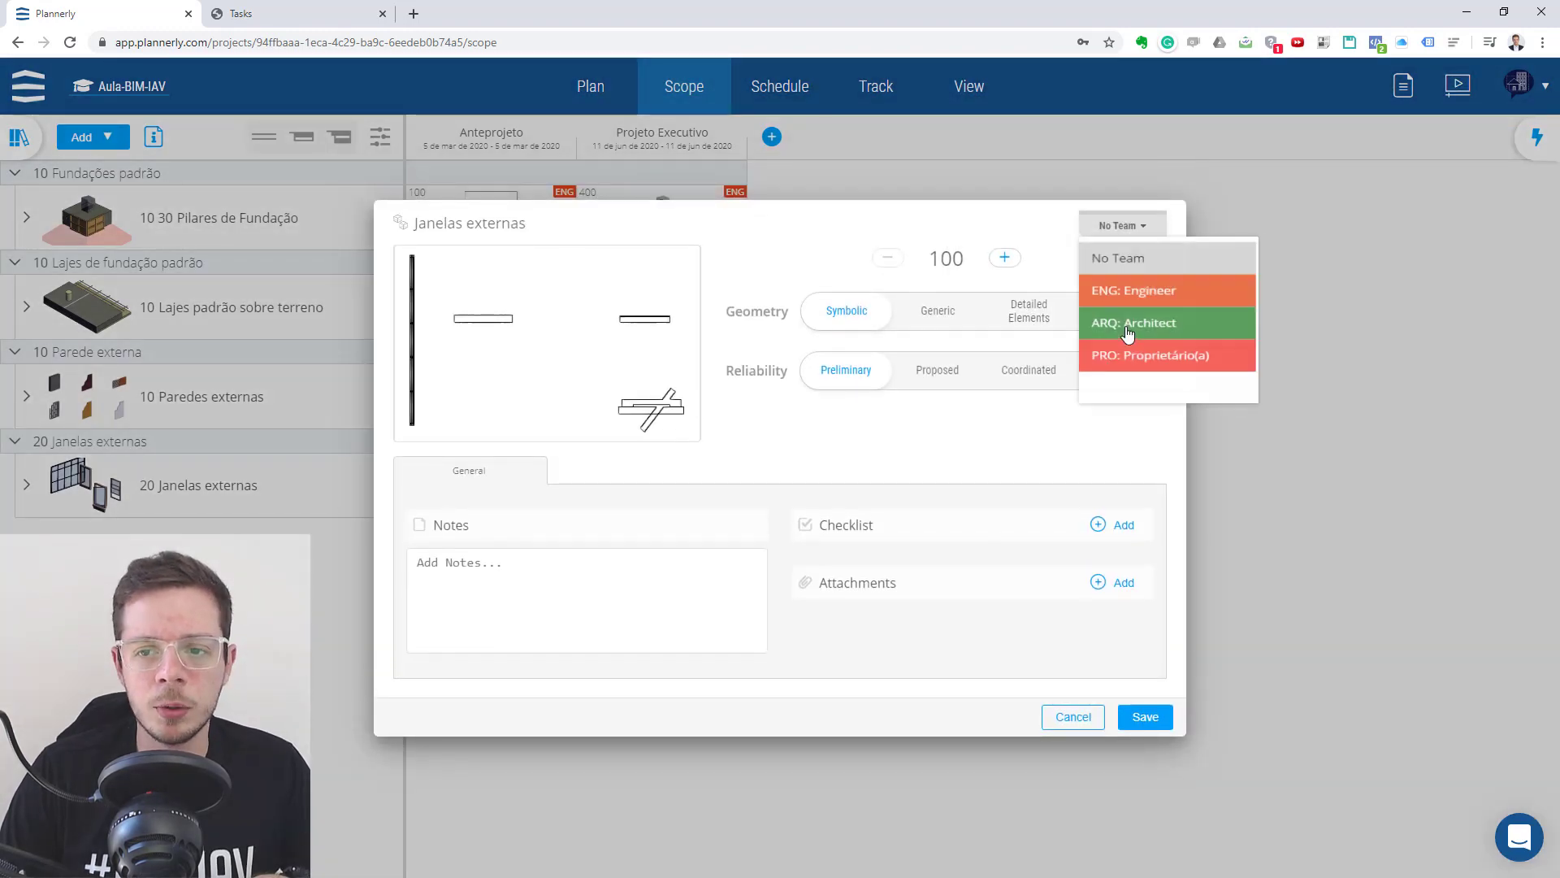
left_click(1133, 351)
left_click(1141, 719)
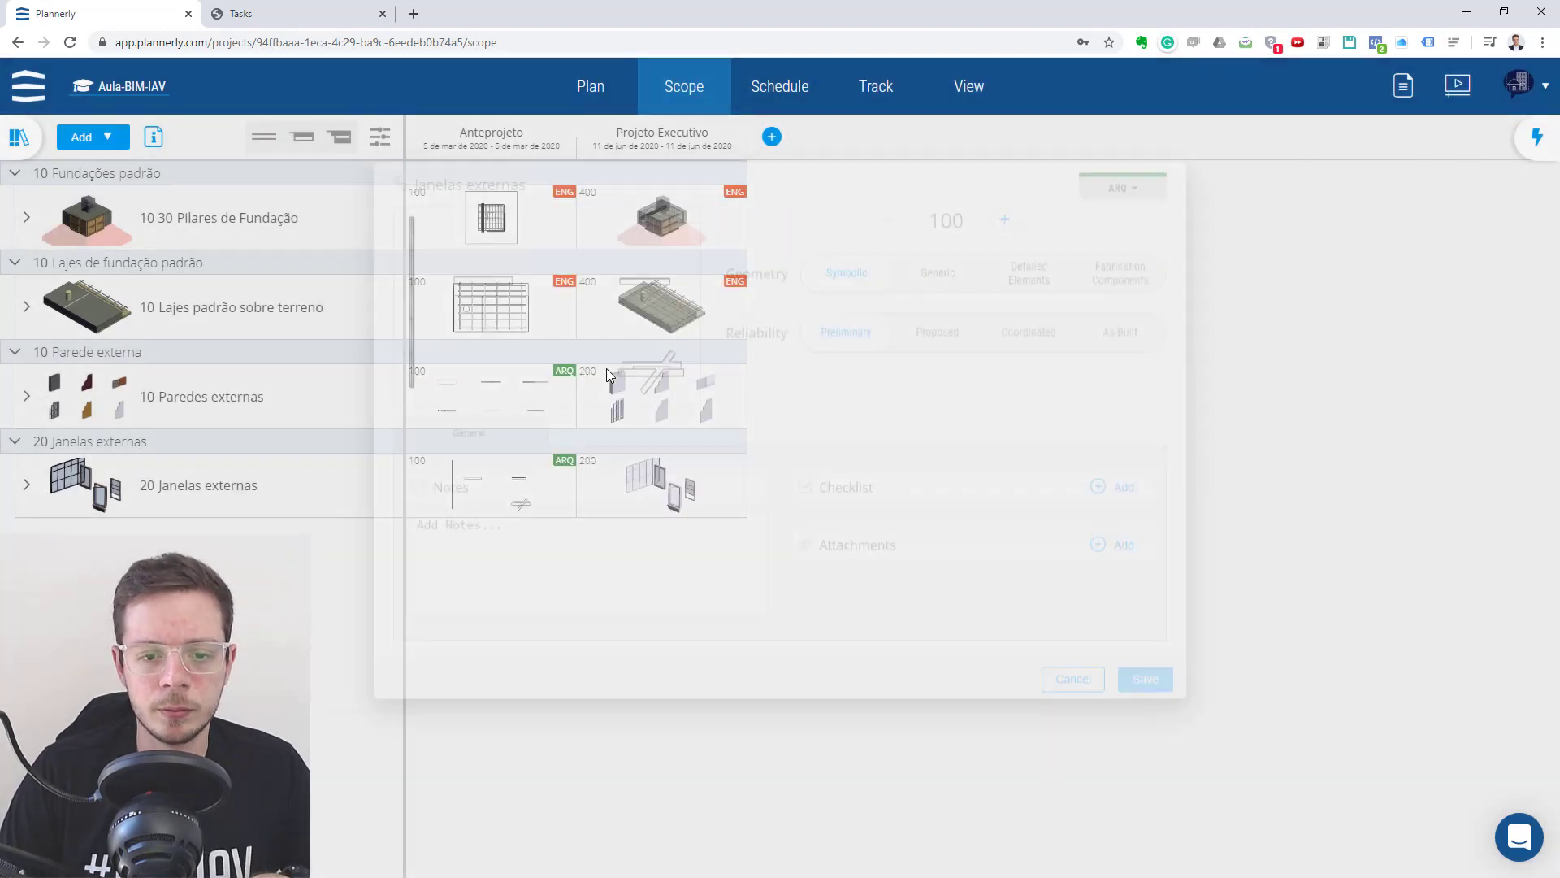
- Assign the ARQ: Architect team to the Paredes externas and Janelas externas requirements under Projeto Executivo, saving each
left_click(607, 374)
left_click(1123, 226)
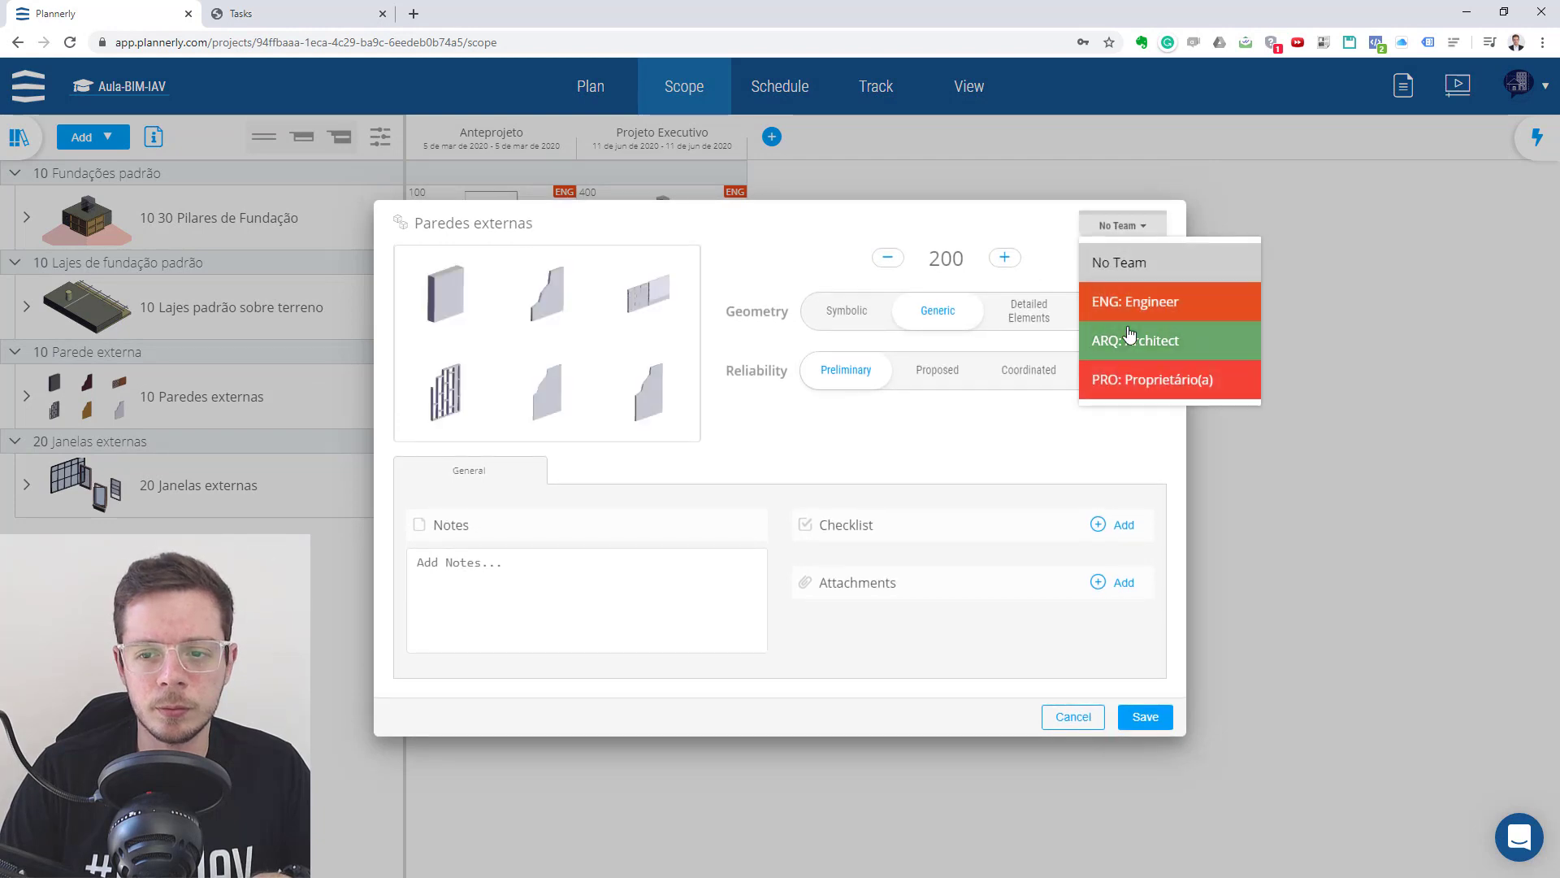
left_click(1133, 301)
left_click(1146, 717)
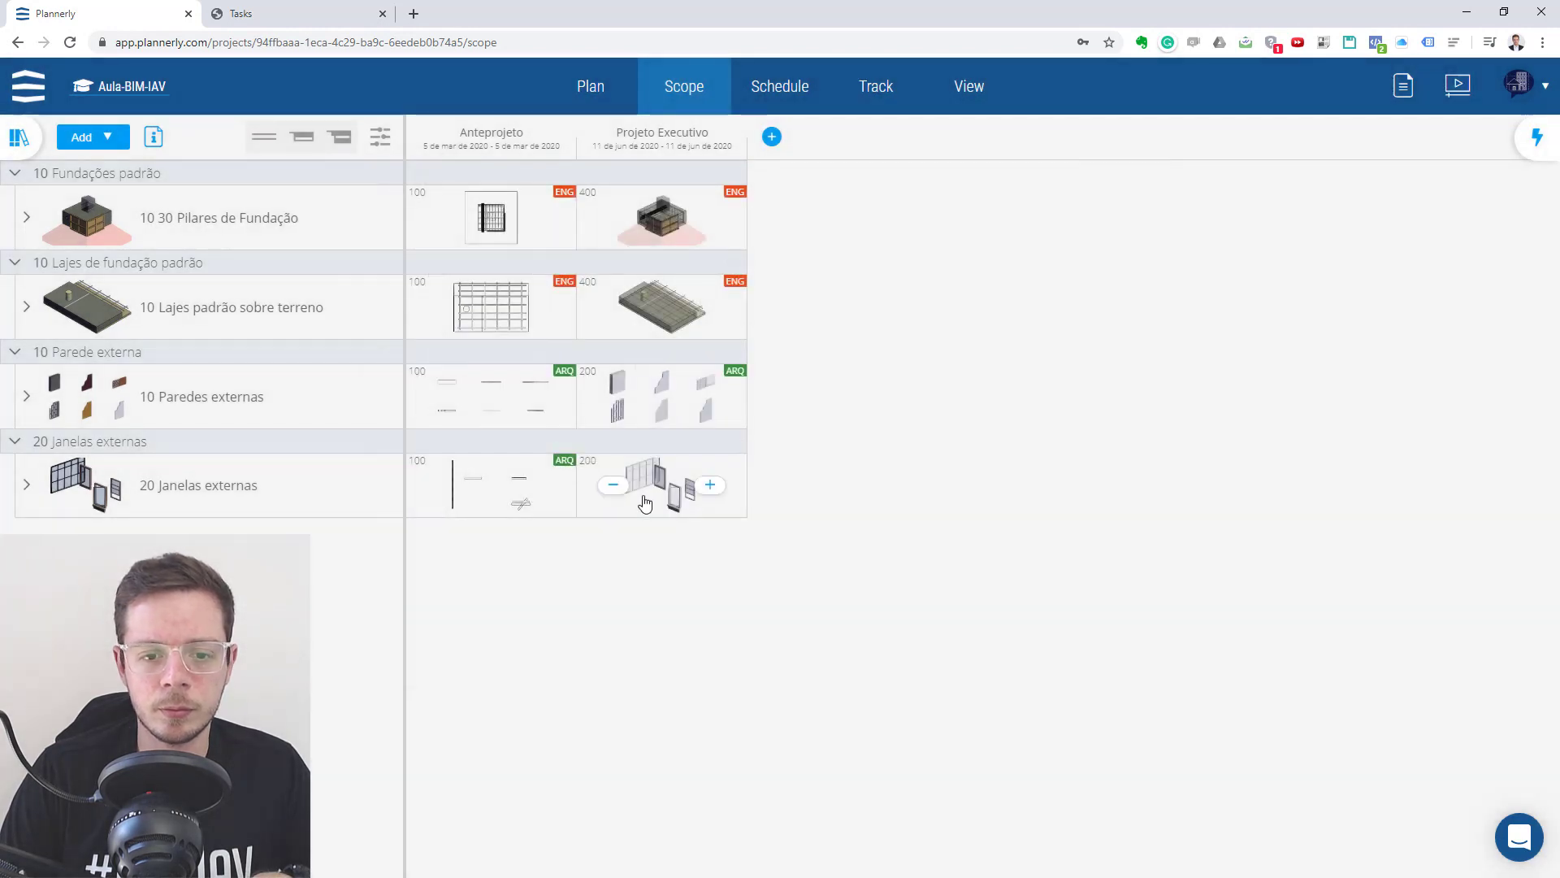
left_click(625, 486)
left_click(1122, 226)
left_click(1125, 339)
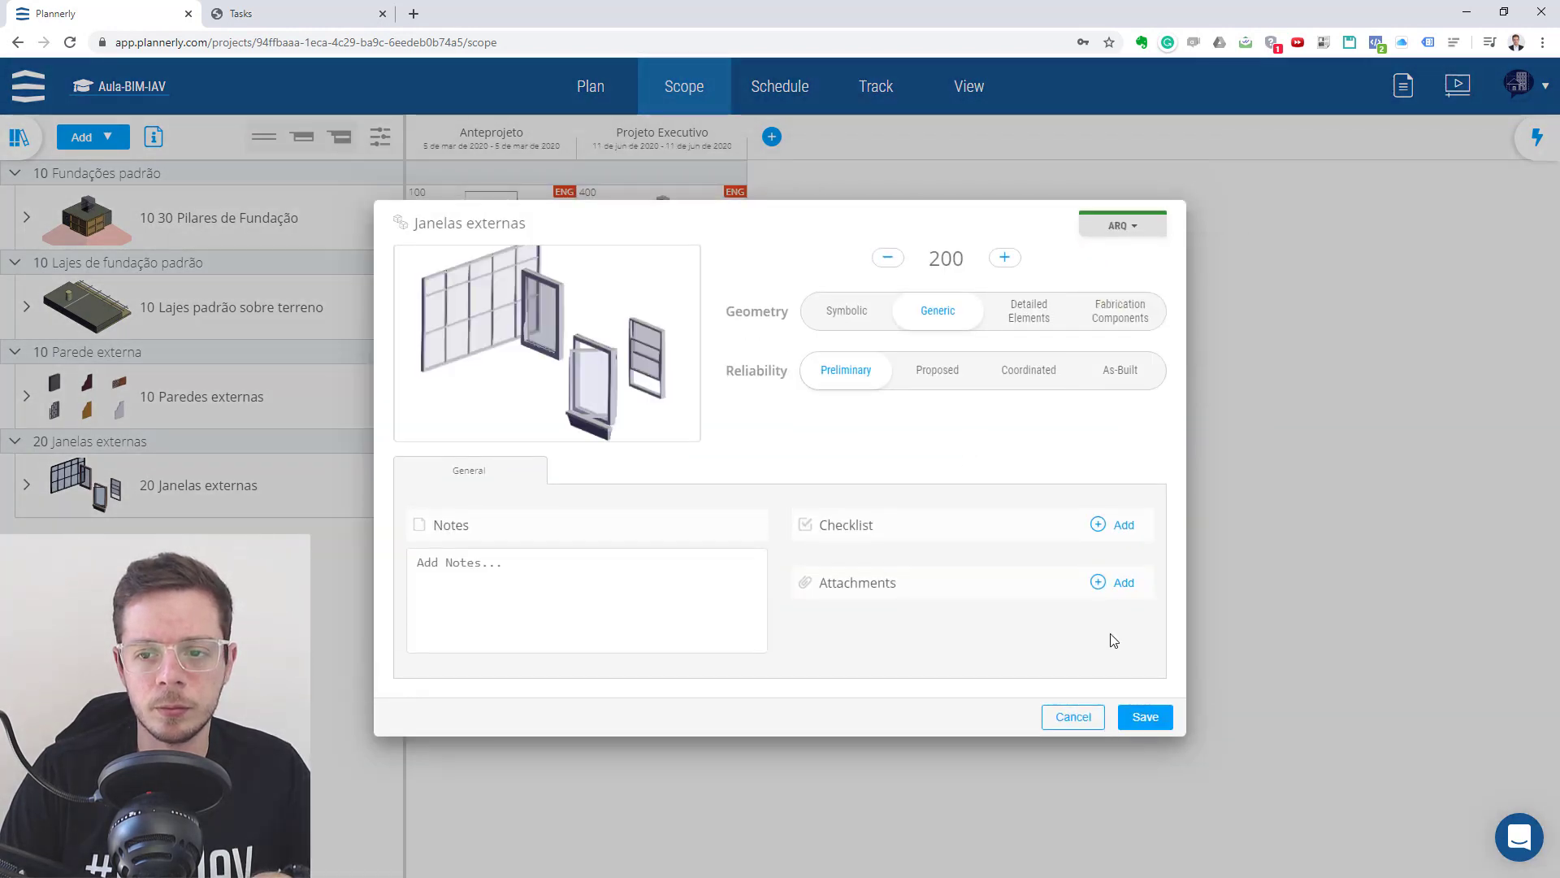
left_click(1145, 717)
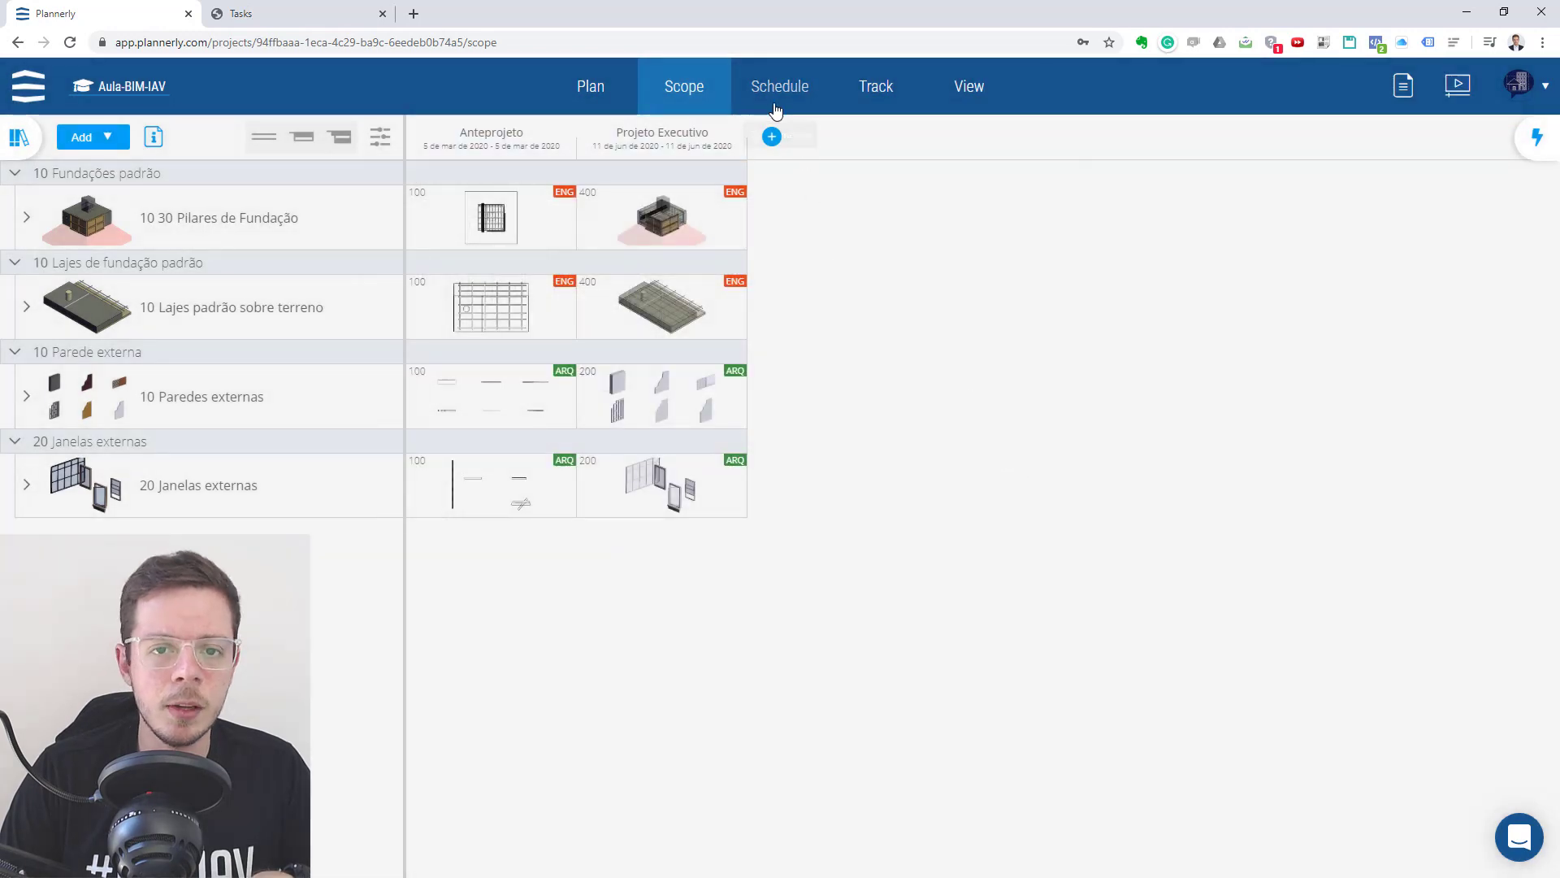
- In the project schedule, place Janelas externas LOD 100 and LOD 200 in the Architect row, starting about 28 January and 14 February 2020
left_click(778, 122)
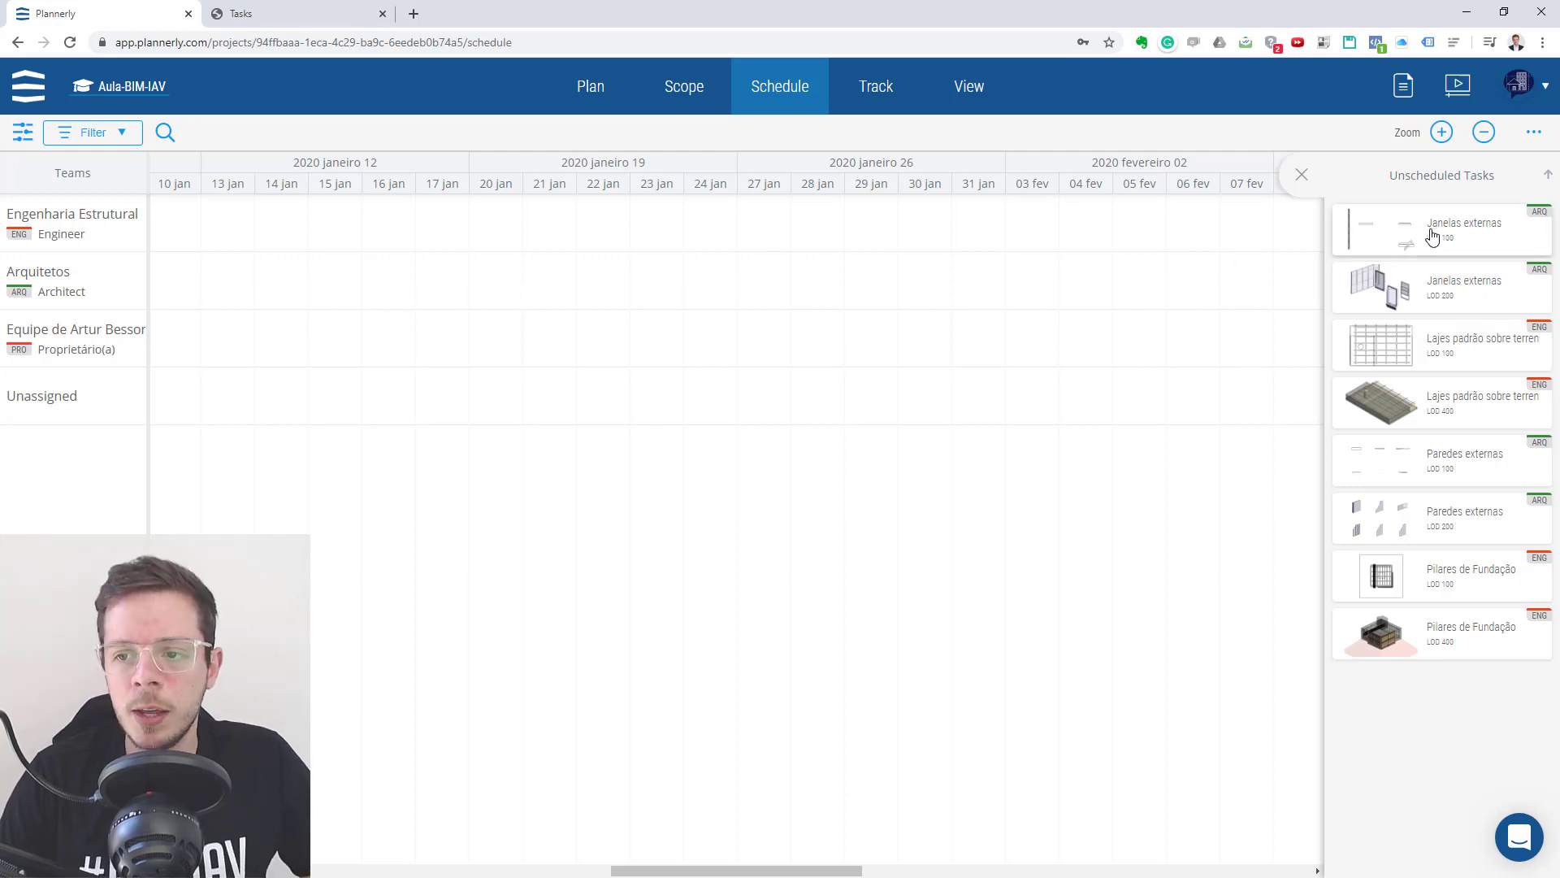
left_click_drag(1434, 237, 929, 278)
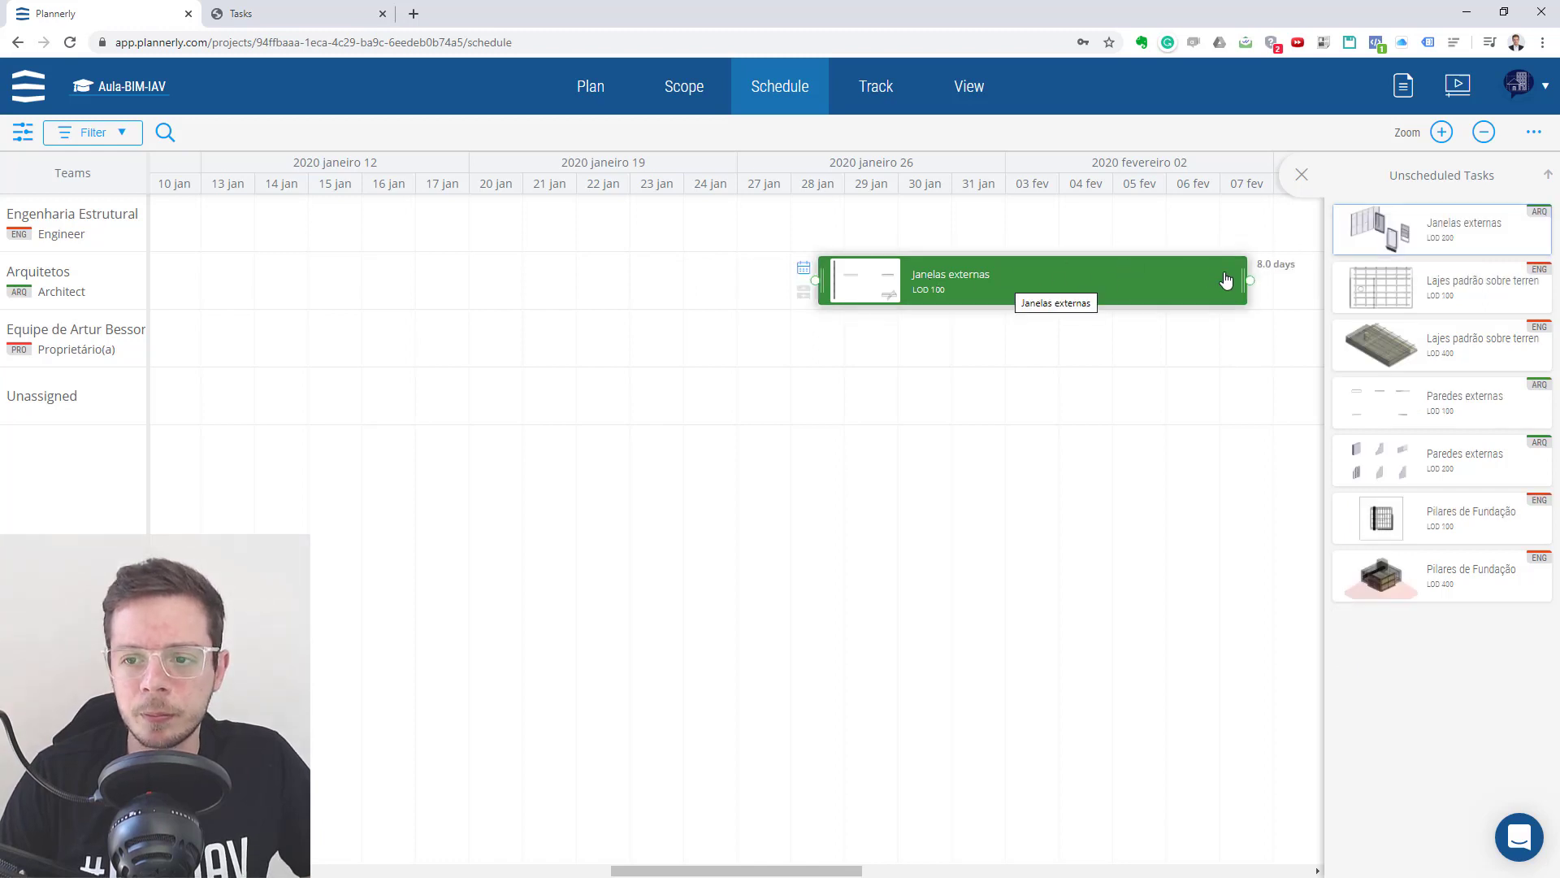
left_click_drag(1436, 235, 1247, 281)
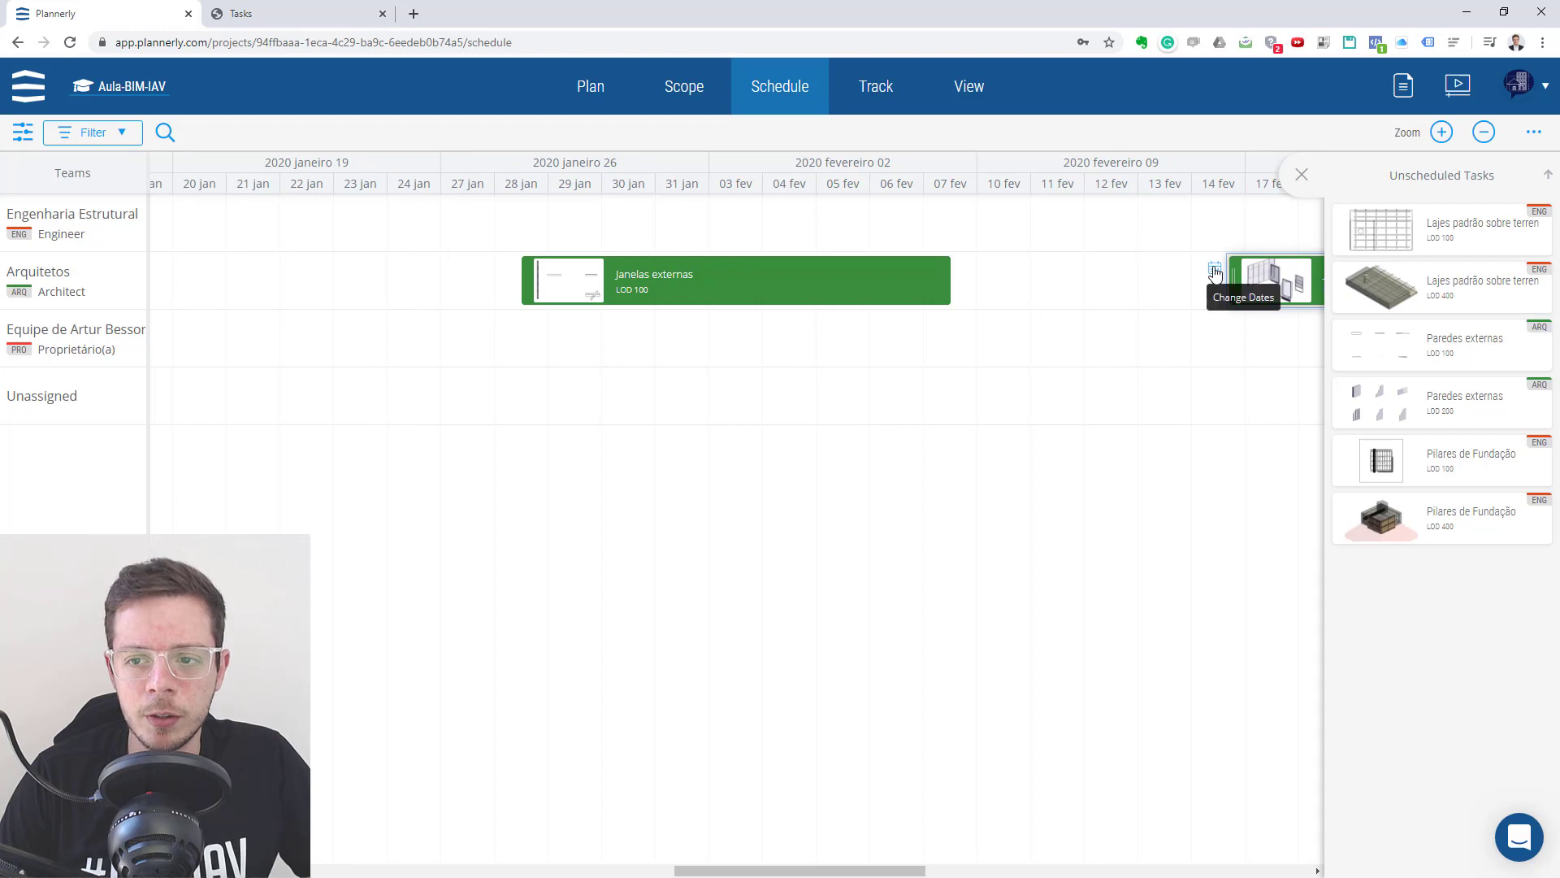
- Set the date of the Janelas externas LOD 200 task to 8 April 2020
left_click(1215, 270)
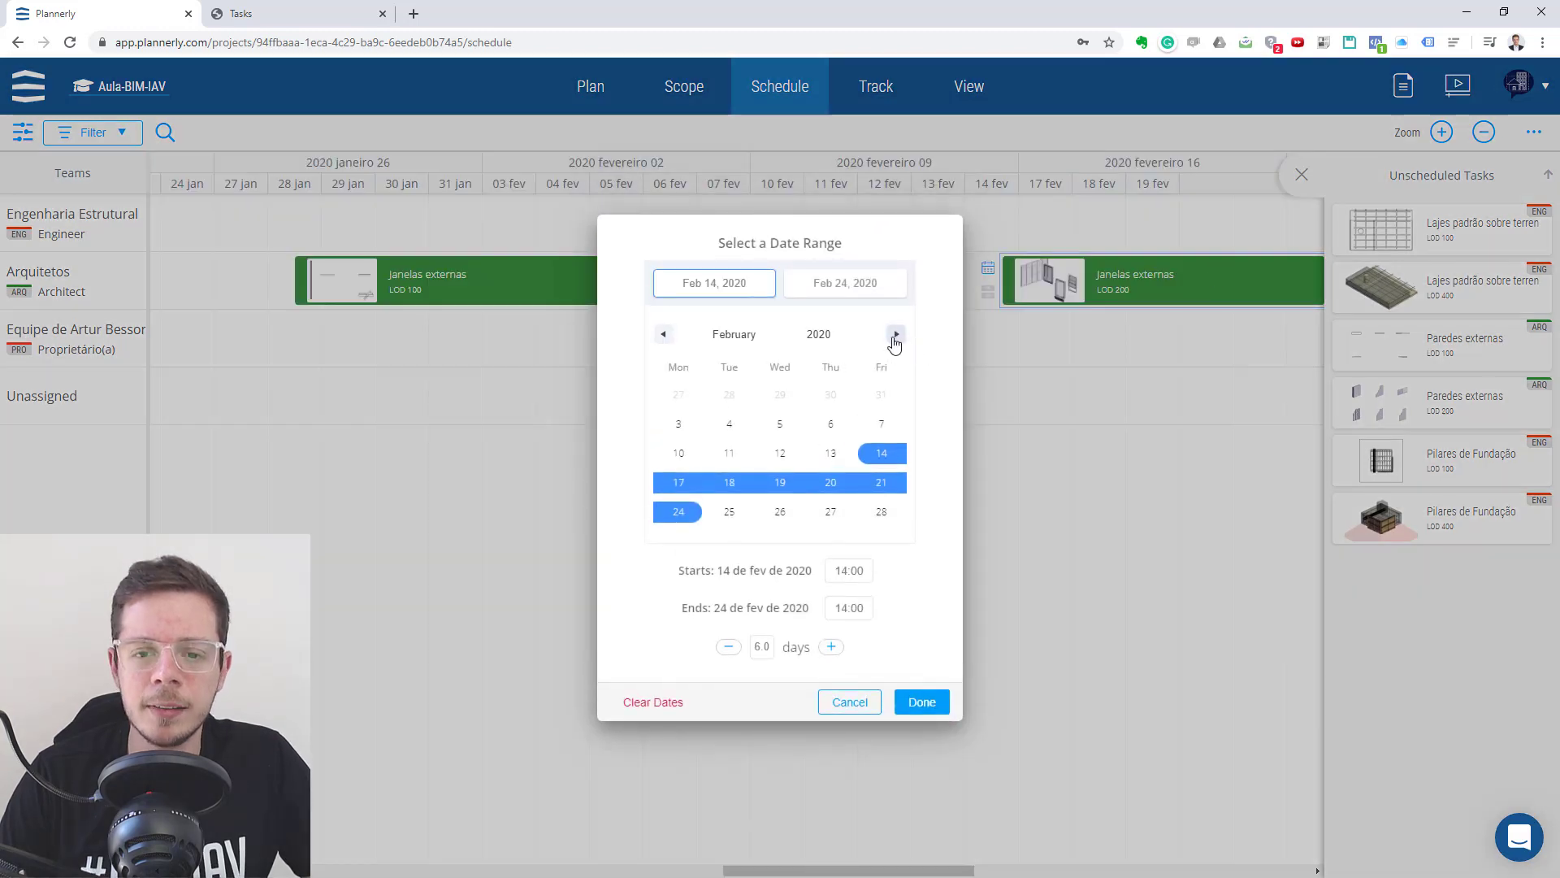
left_click(895, 334)
left_click(896, 335)
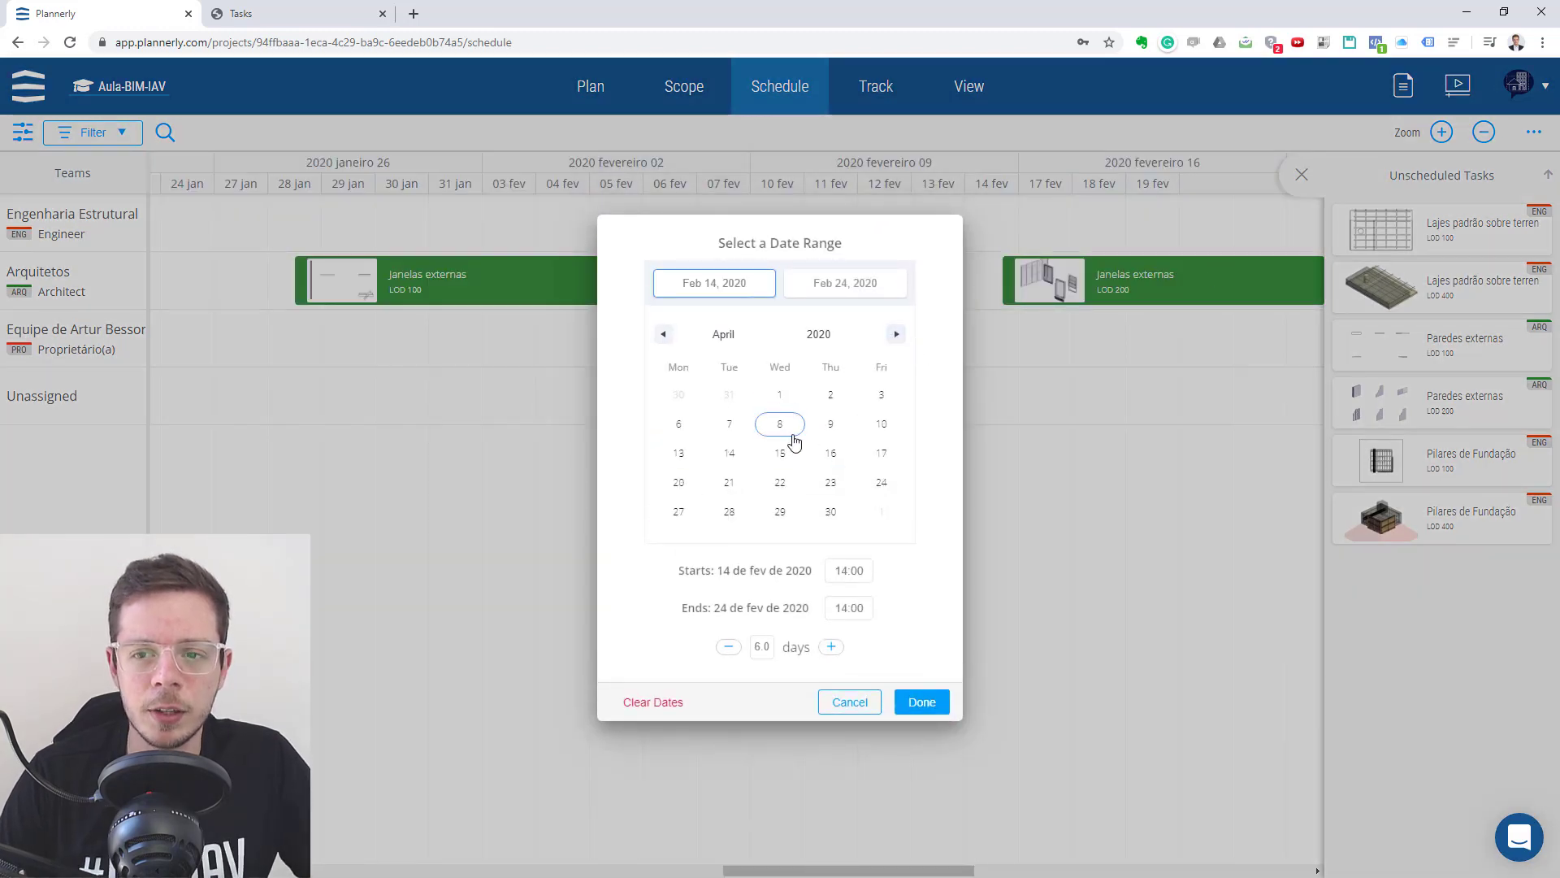
left_click(783, 424)
left_click(923, 702)
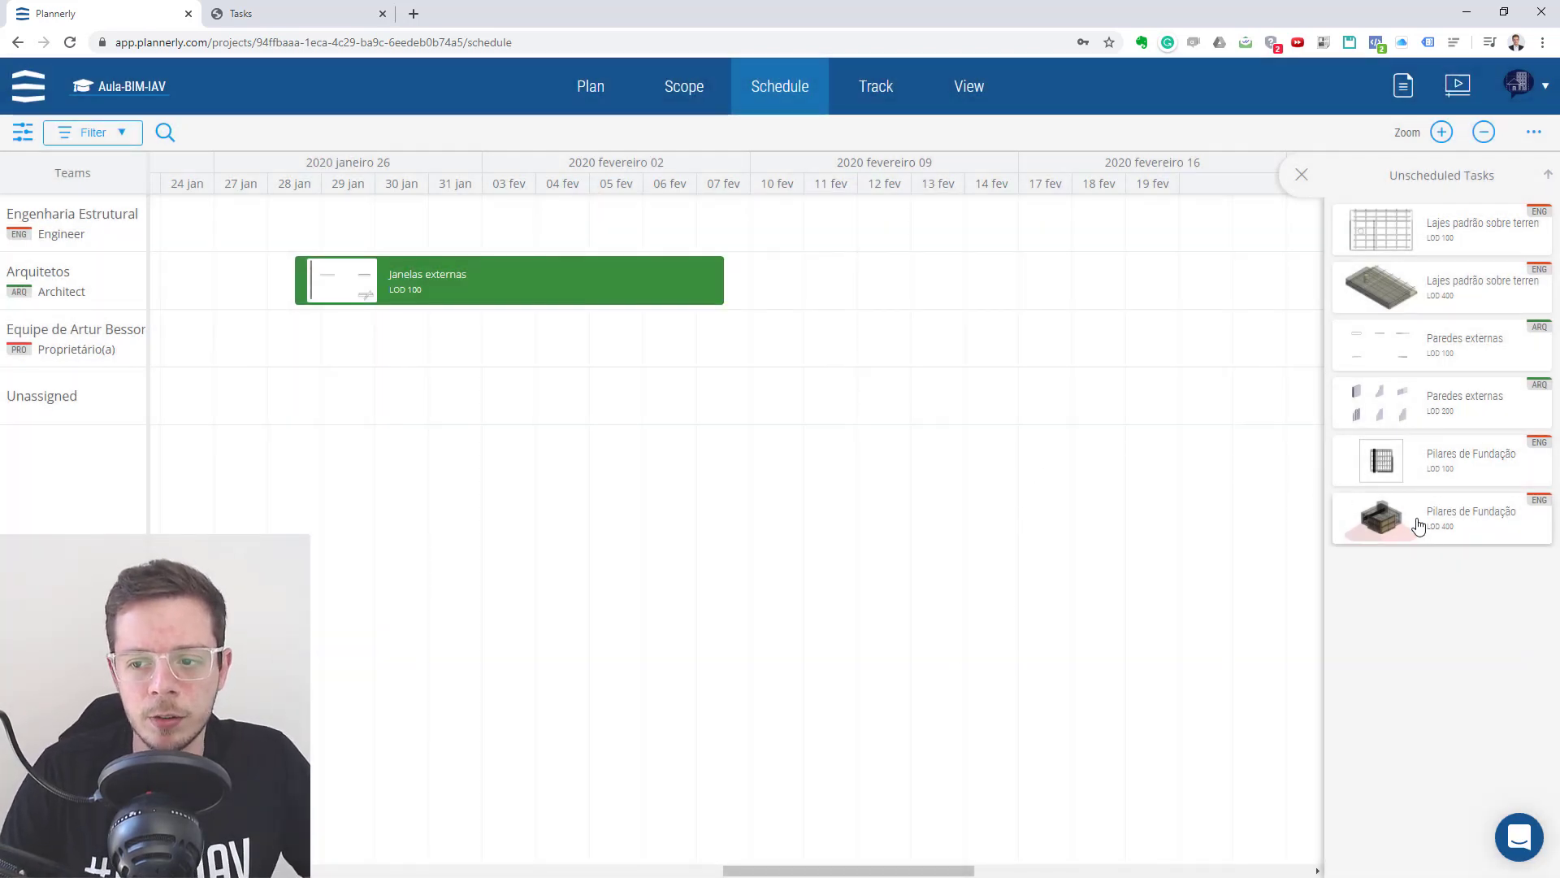
- Schedule Pilares de Fundação LOD 400 in late January and LOD 100 in mid-January 2020, both in the Engineer row
left_click_drag(1376, 515, 241, 224)
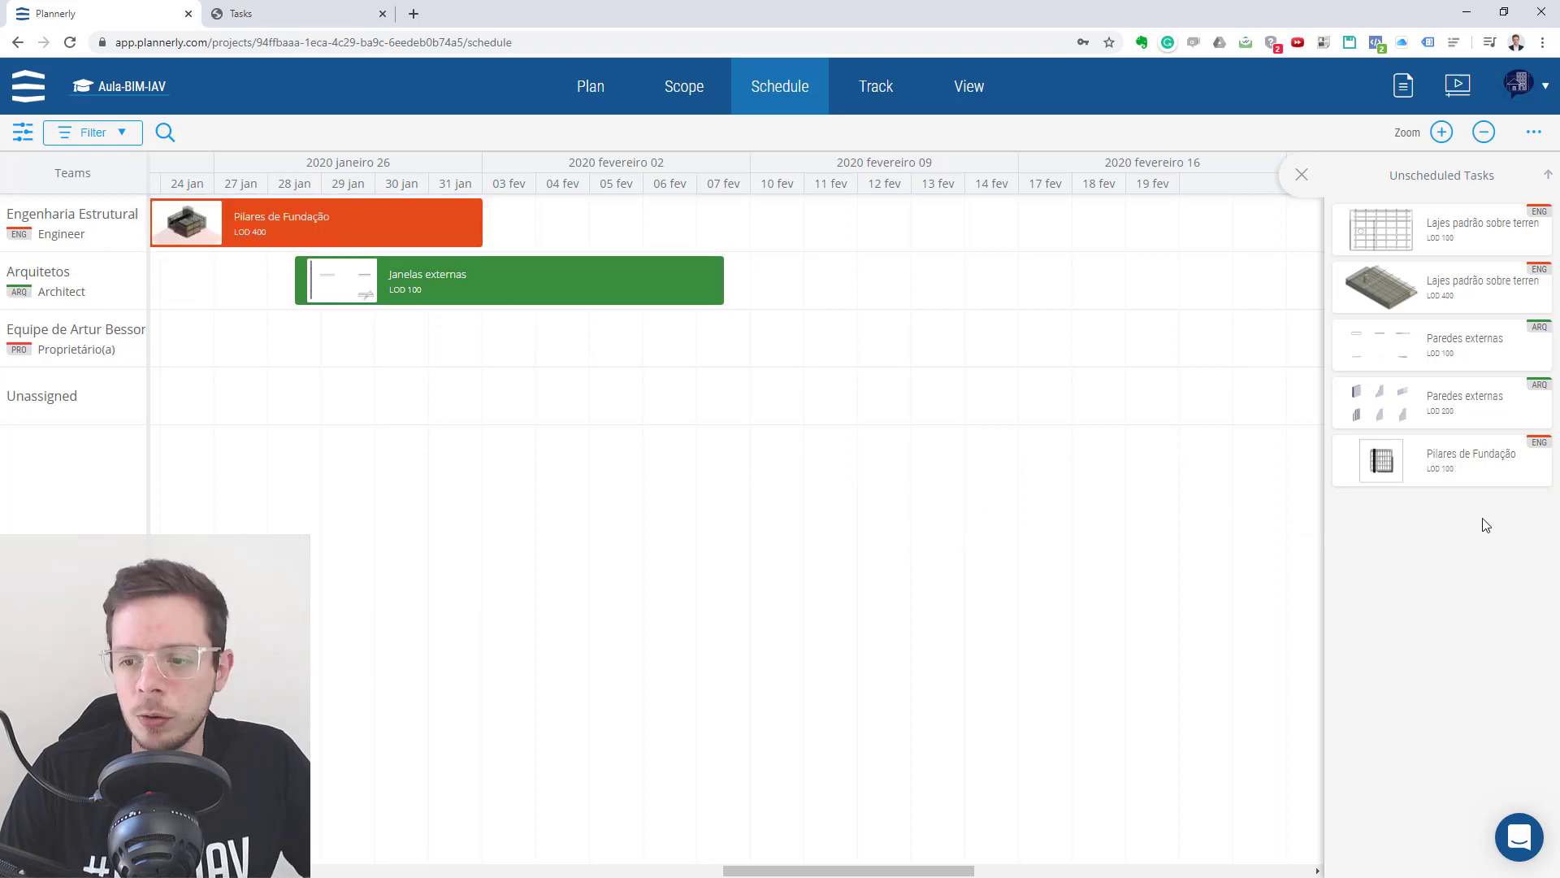
left_click_drag(1435, 474, 254, 358)
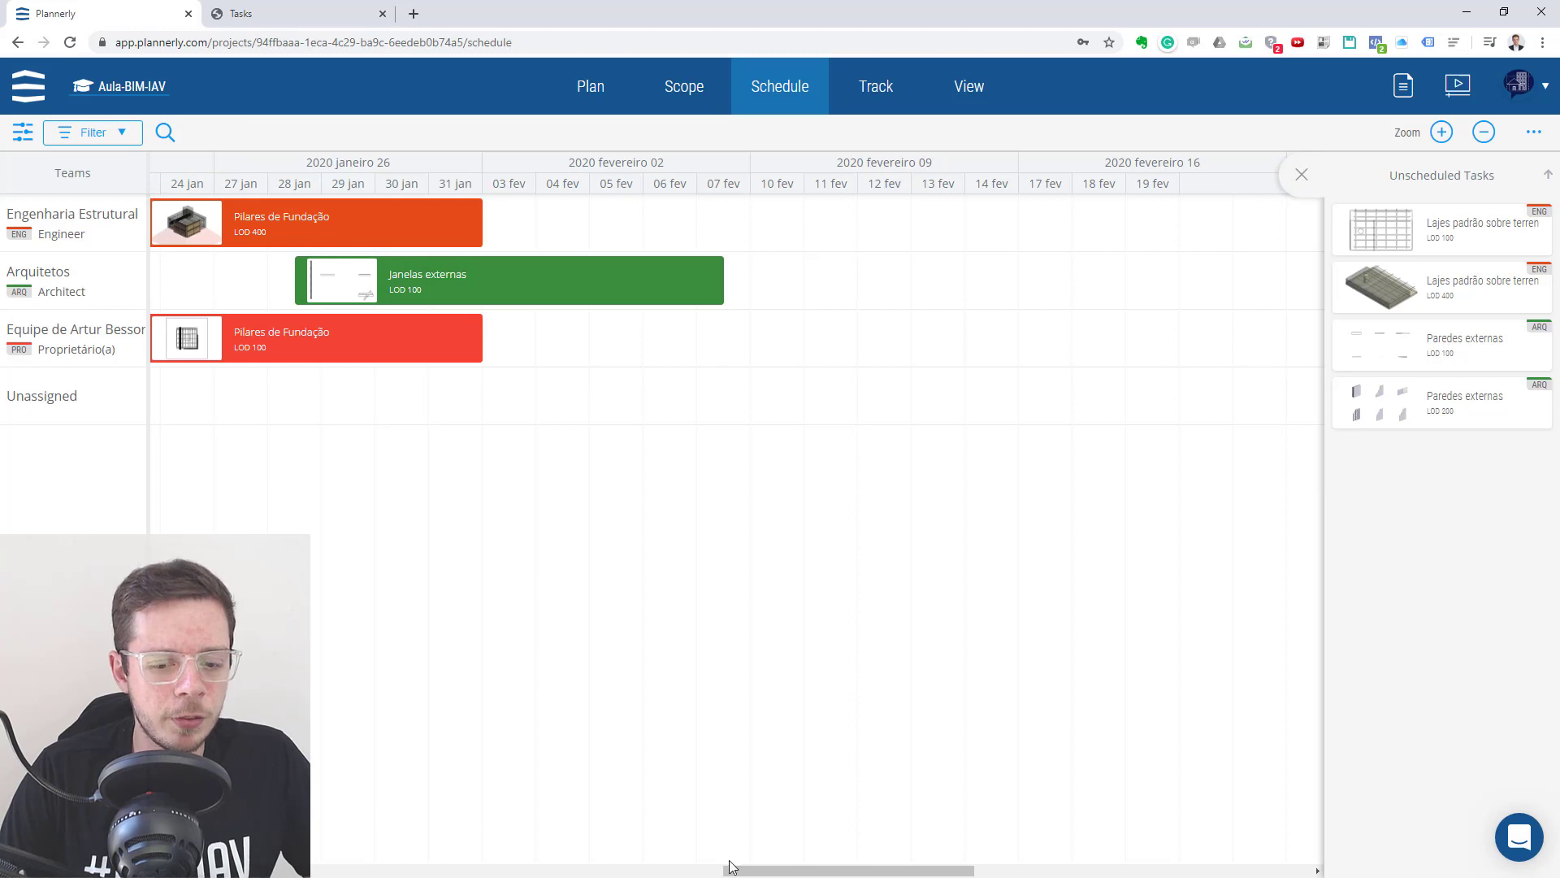
left_click_drag(730, 866, 632, 866)
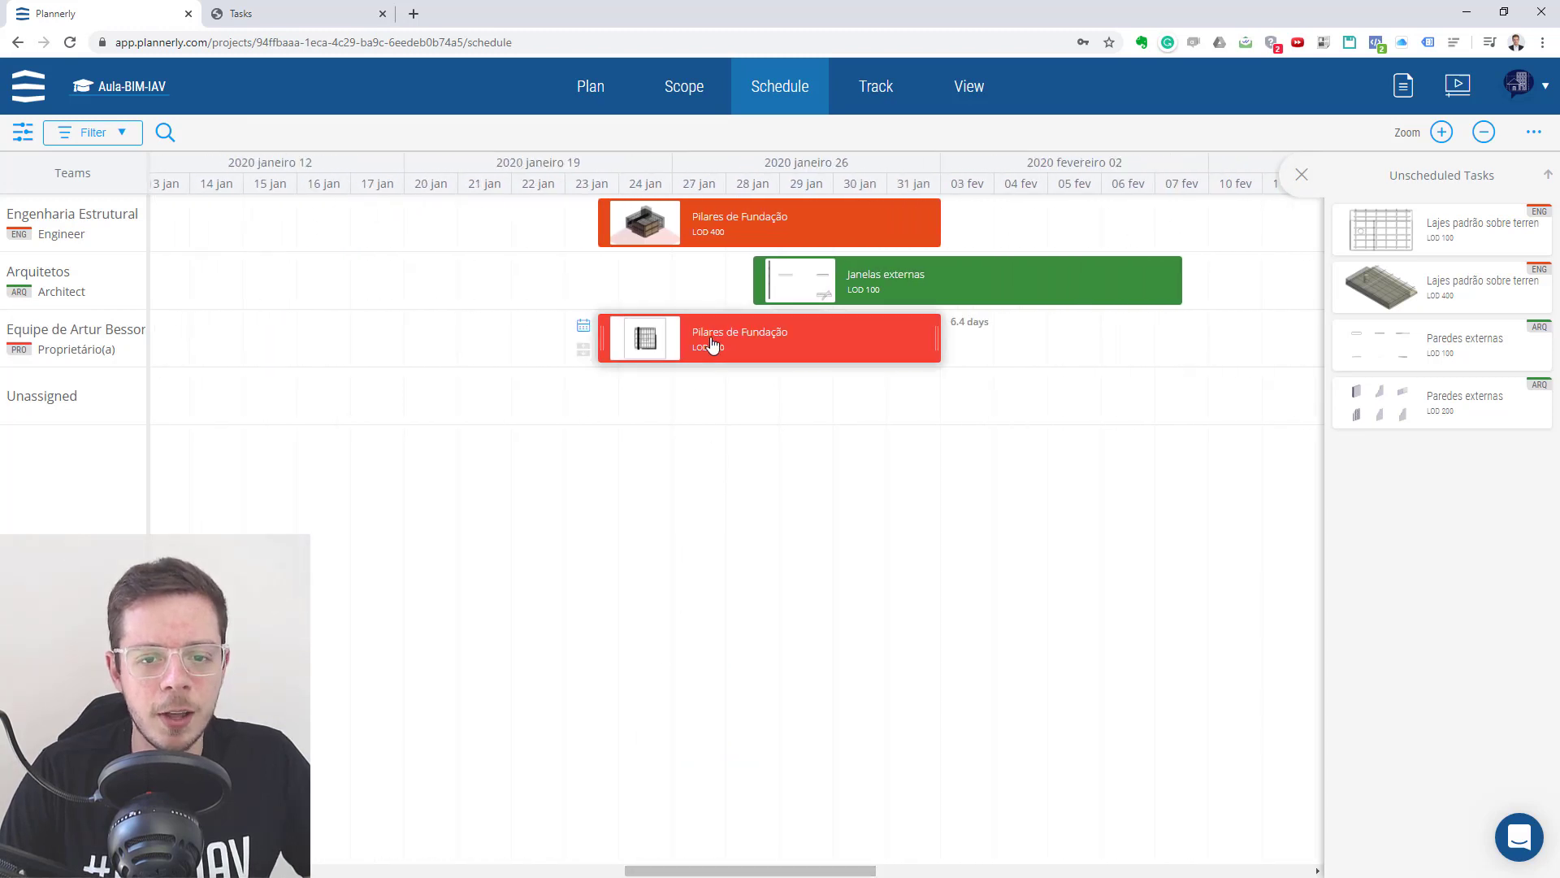
left_click_drag(712, 344, 239, 229)
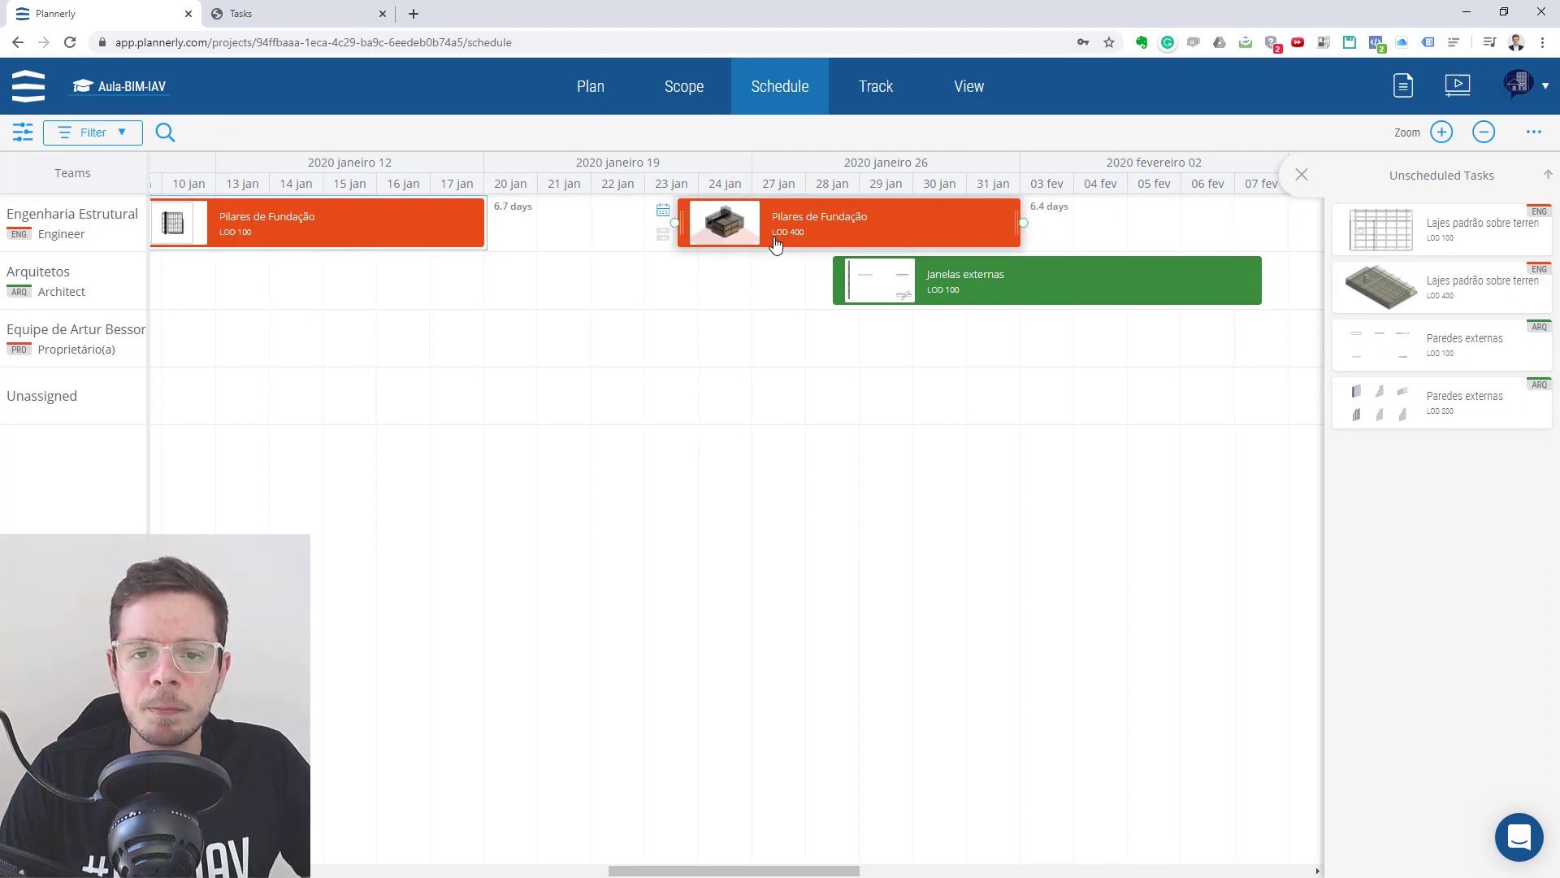
- Set the date of the Pilares de Fundação LOD 400 task to 1 April 2020
left_click(663, 210)
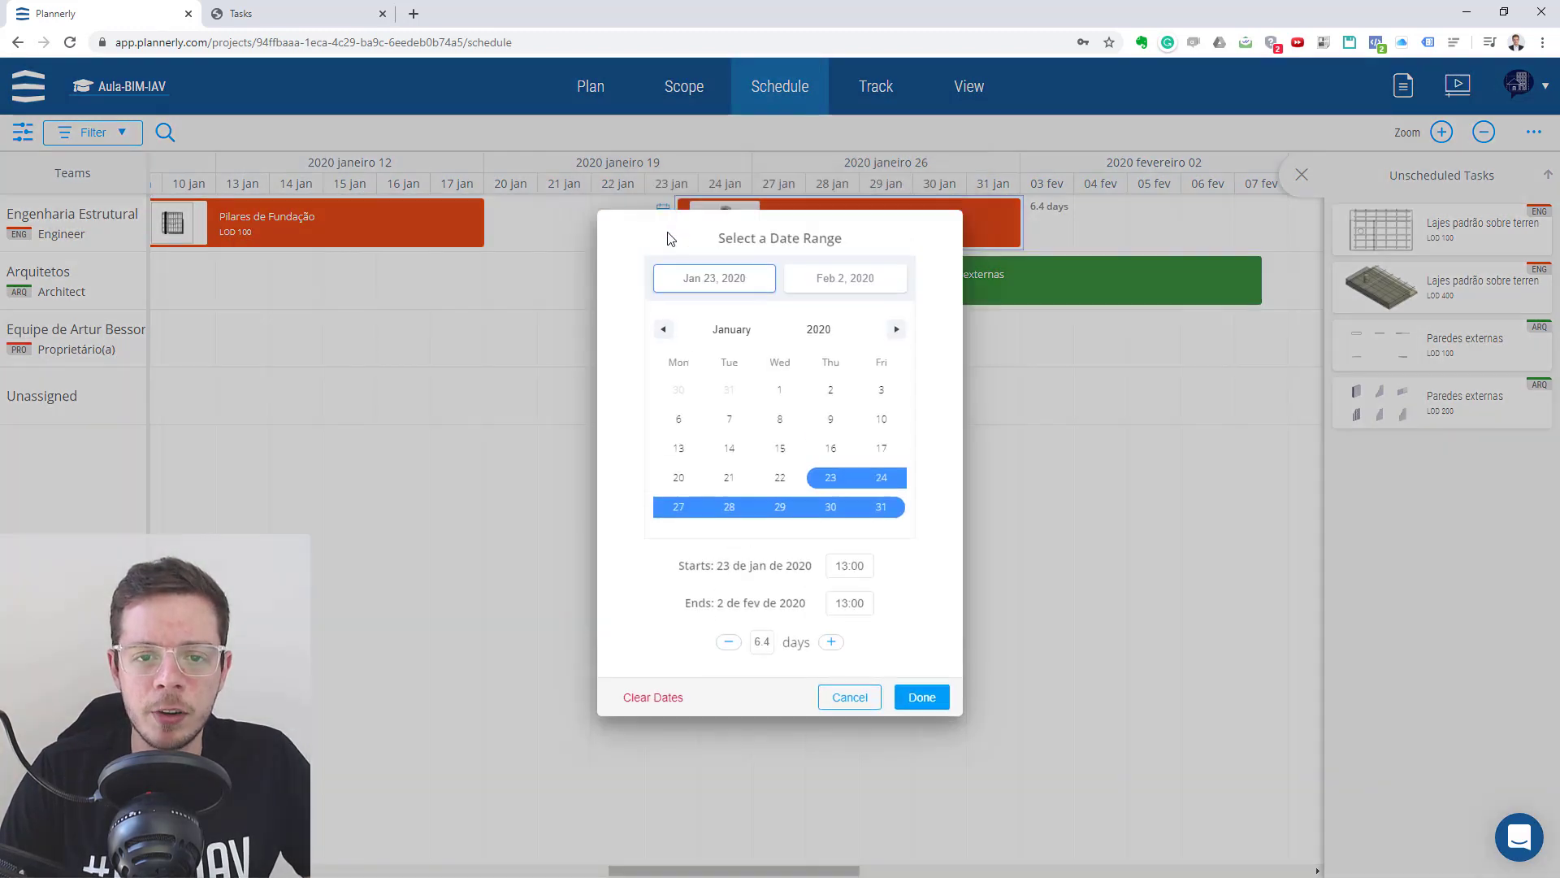
left_click(896, 333)
left_click(896, 333)
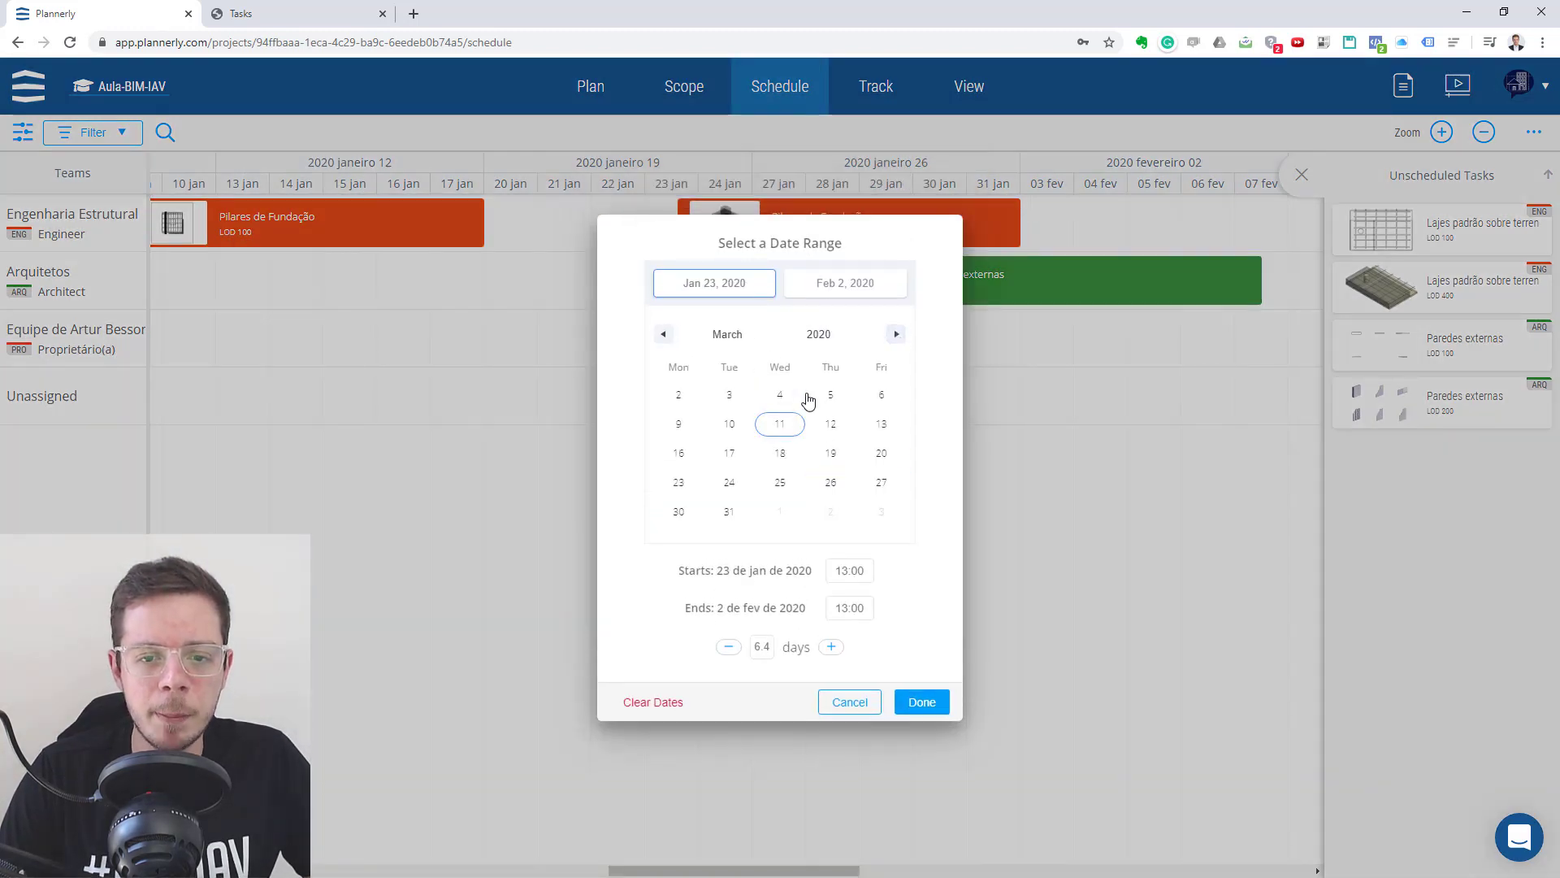
left_click(897, 333)
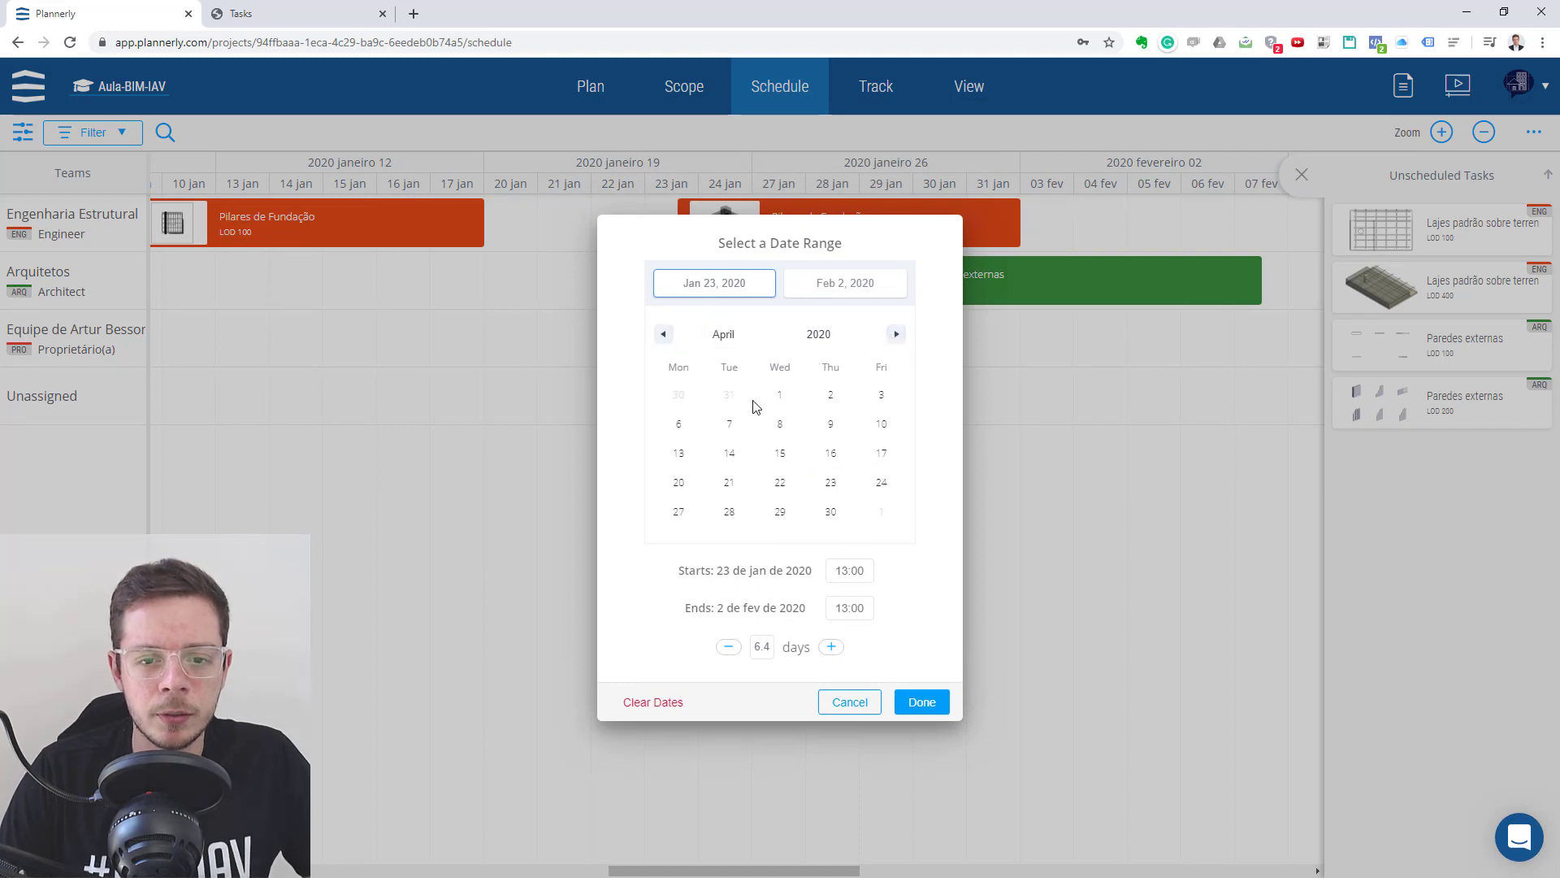
left_click(780, 394)
left_click(921, 701)
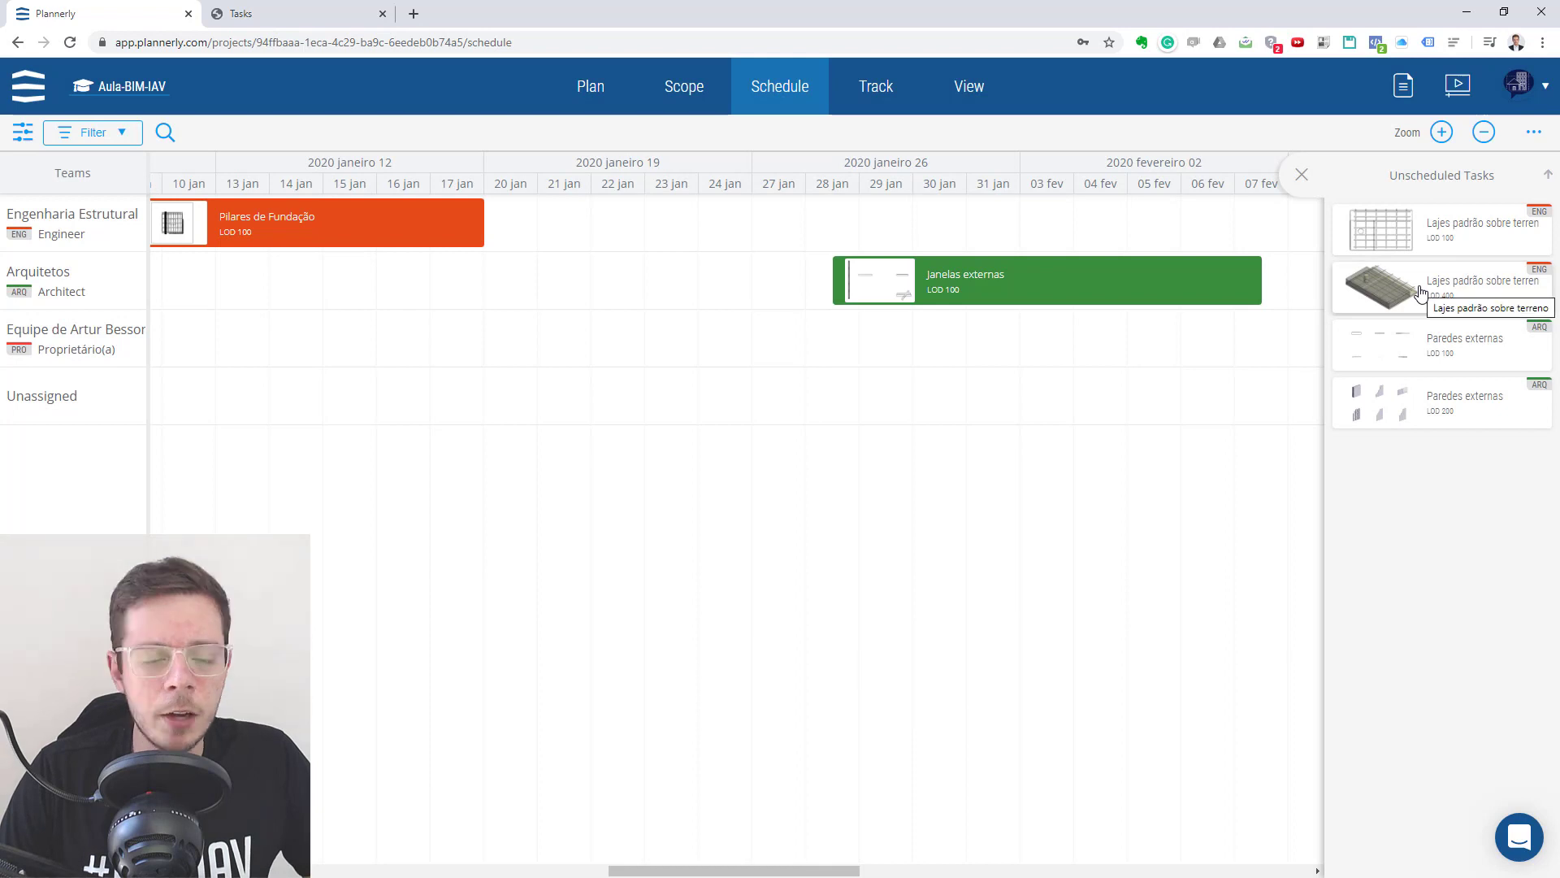
- Schedule both Lajes padrão sobre terreno tasks in the Engineer row and both Paredes externas tasks in the Proprietário(a) row
left_click_drag(1418, 292, 1170, 232)
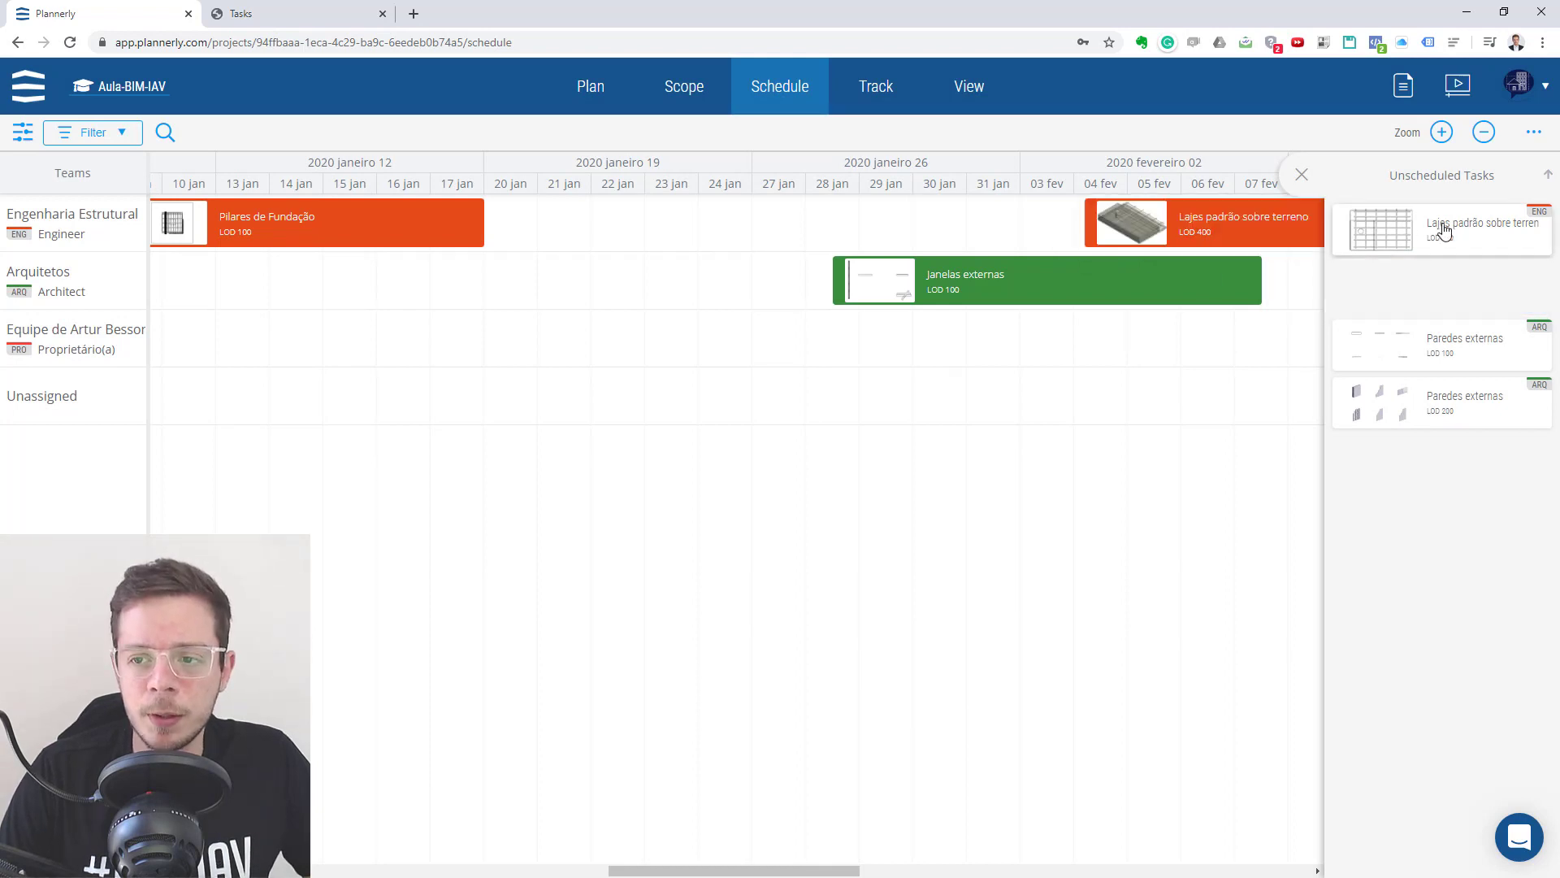
left_click_drag(1435, 218, 855, 229)
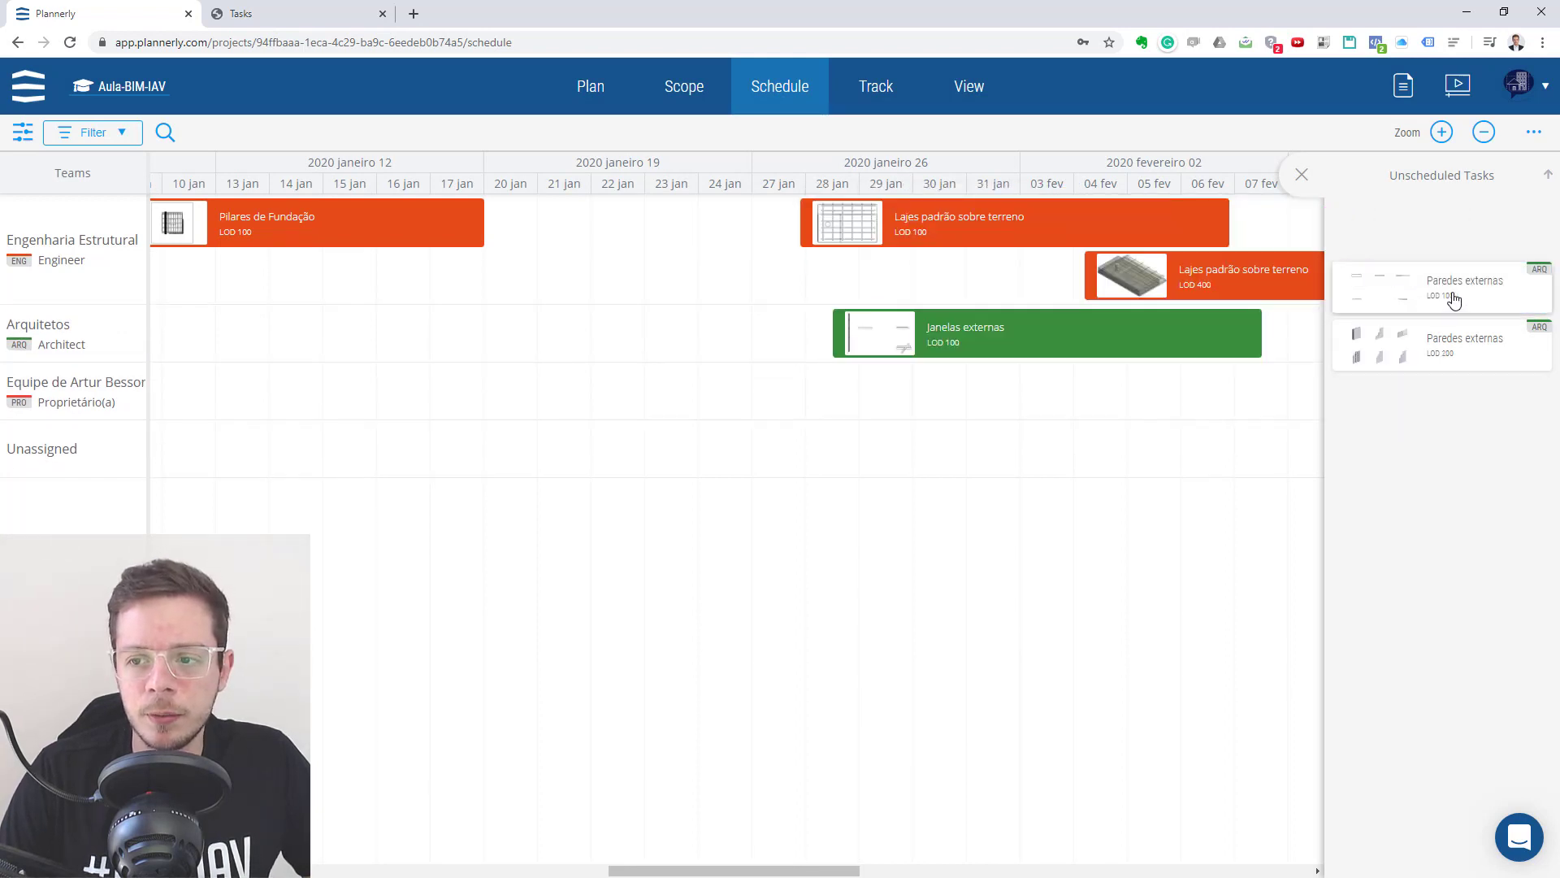
left_click_drag(1446, 244, 307, 400)
left_click_drag(1444, 240, 671, 396)
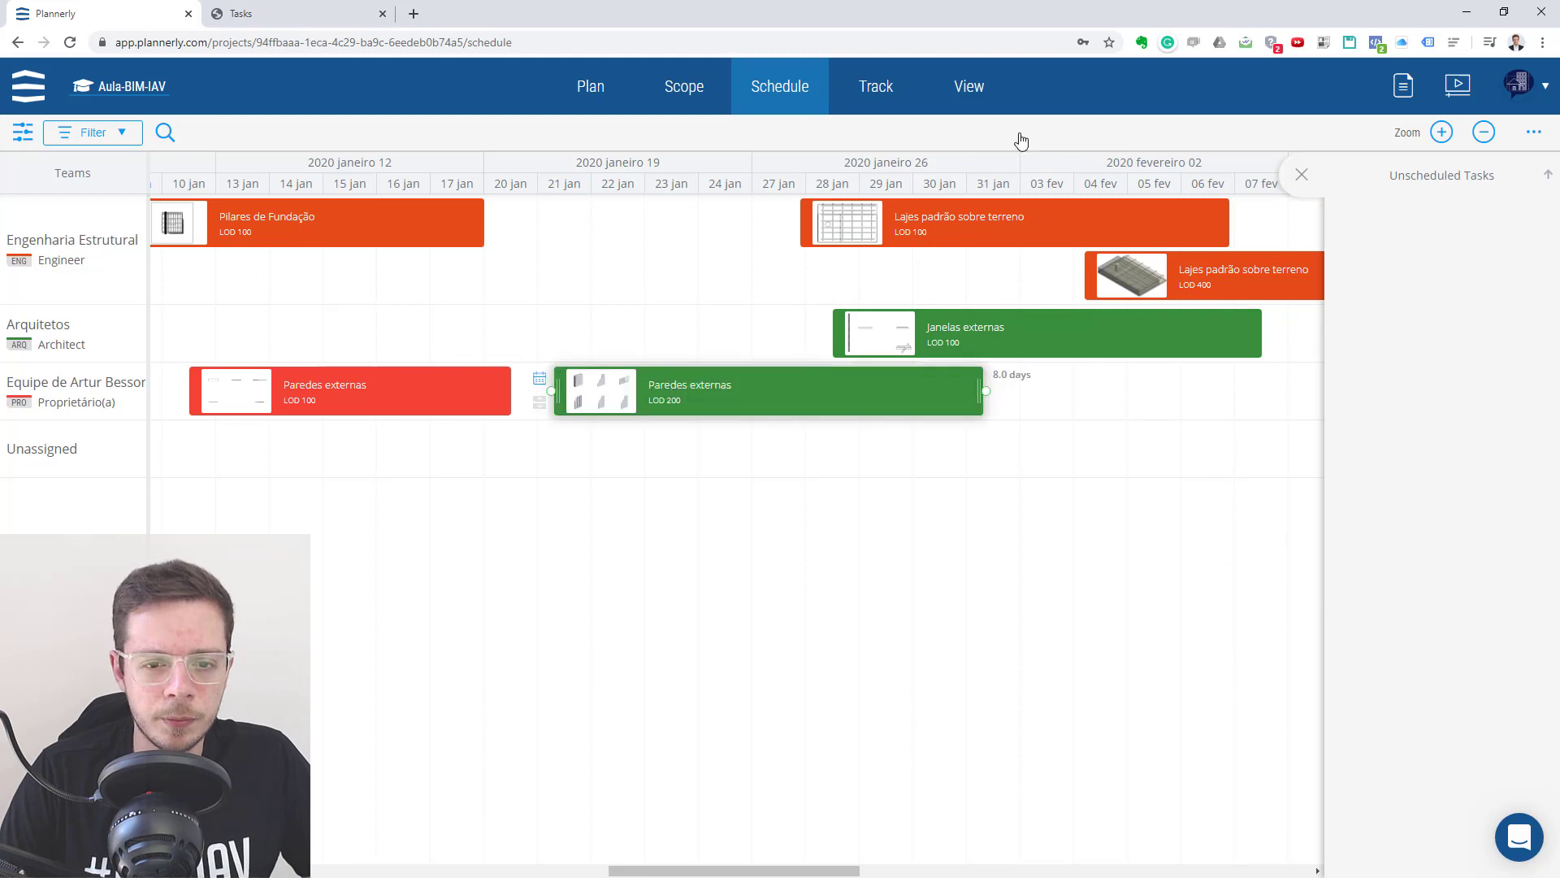
- Shorten the Pilares de Fundação LOD 100 task to about 4.7 days and Lajes padrão sobre terreno LOD 100 to about 6.1 days
left_click(1485, 134)
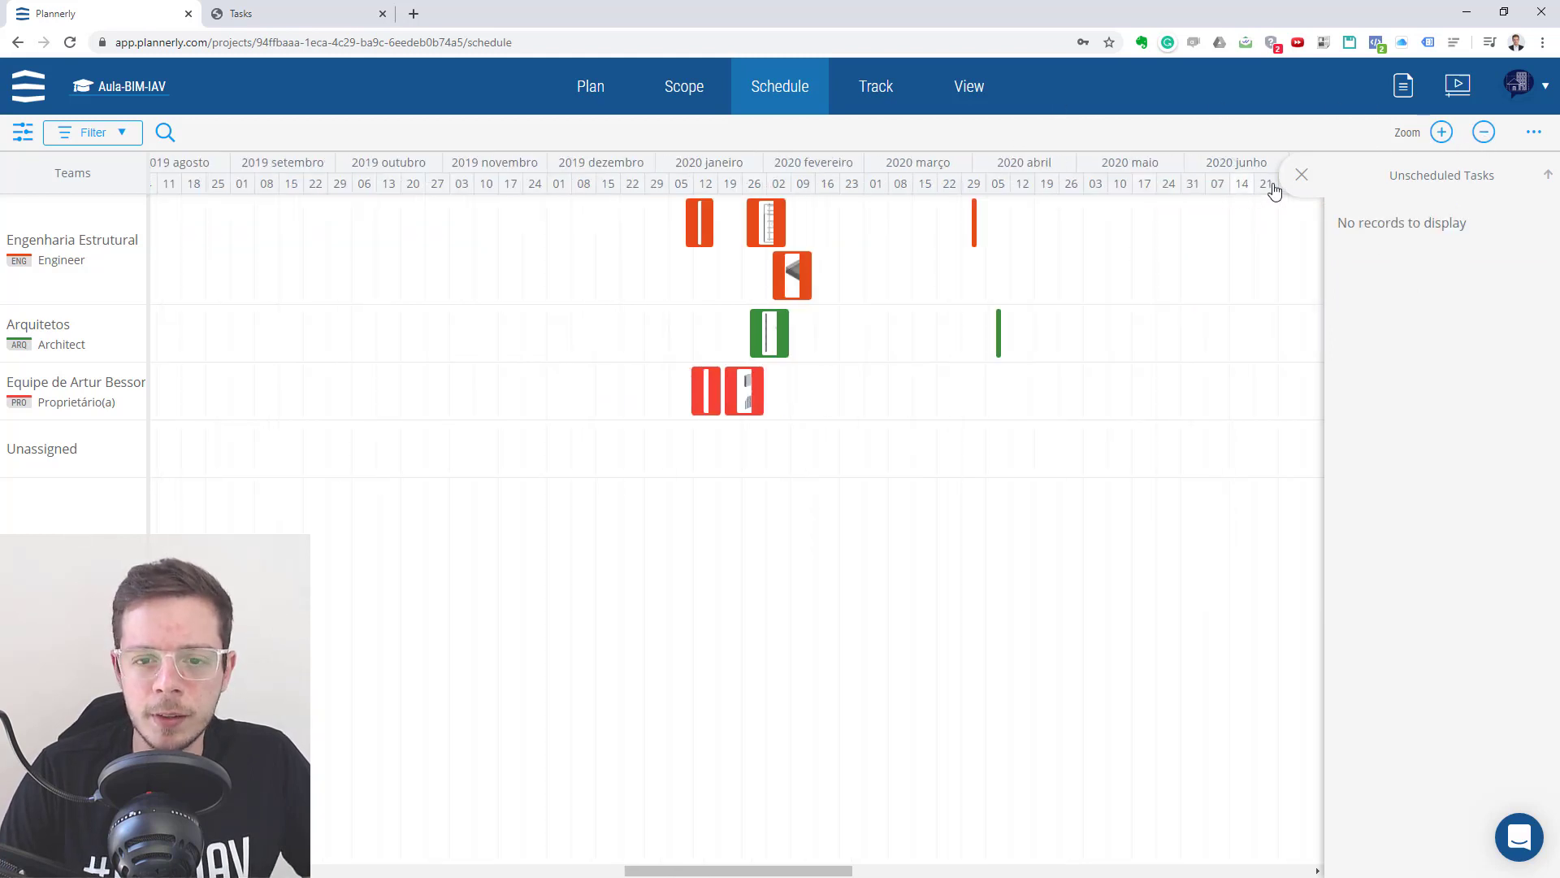
left_click(1439, 135)
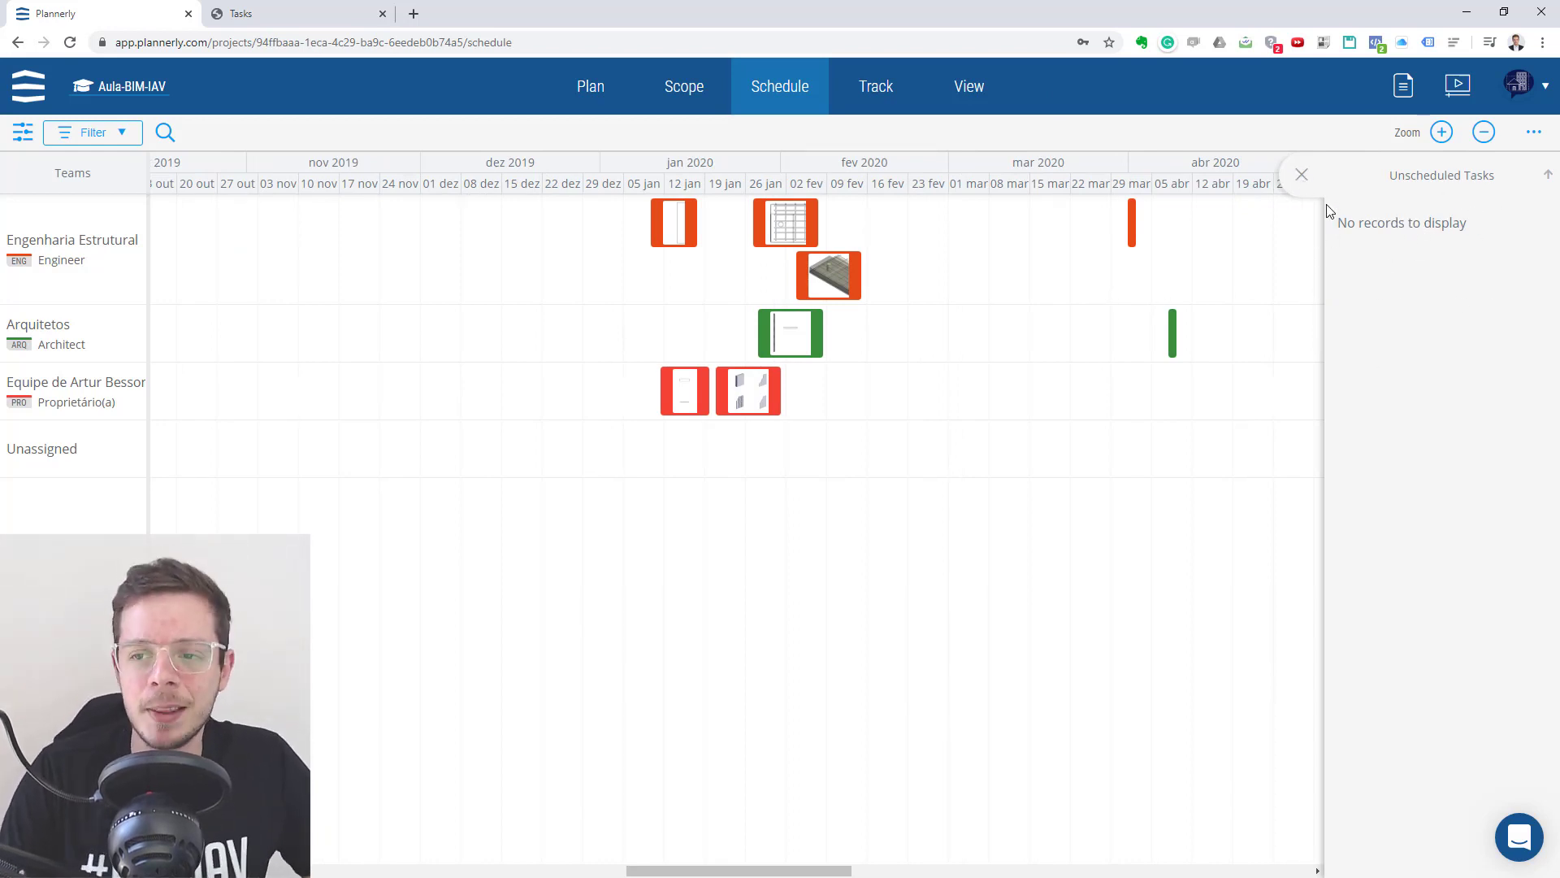
left_click(1301, 175)
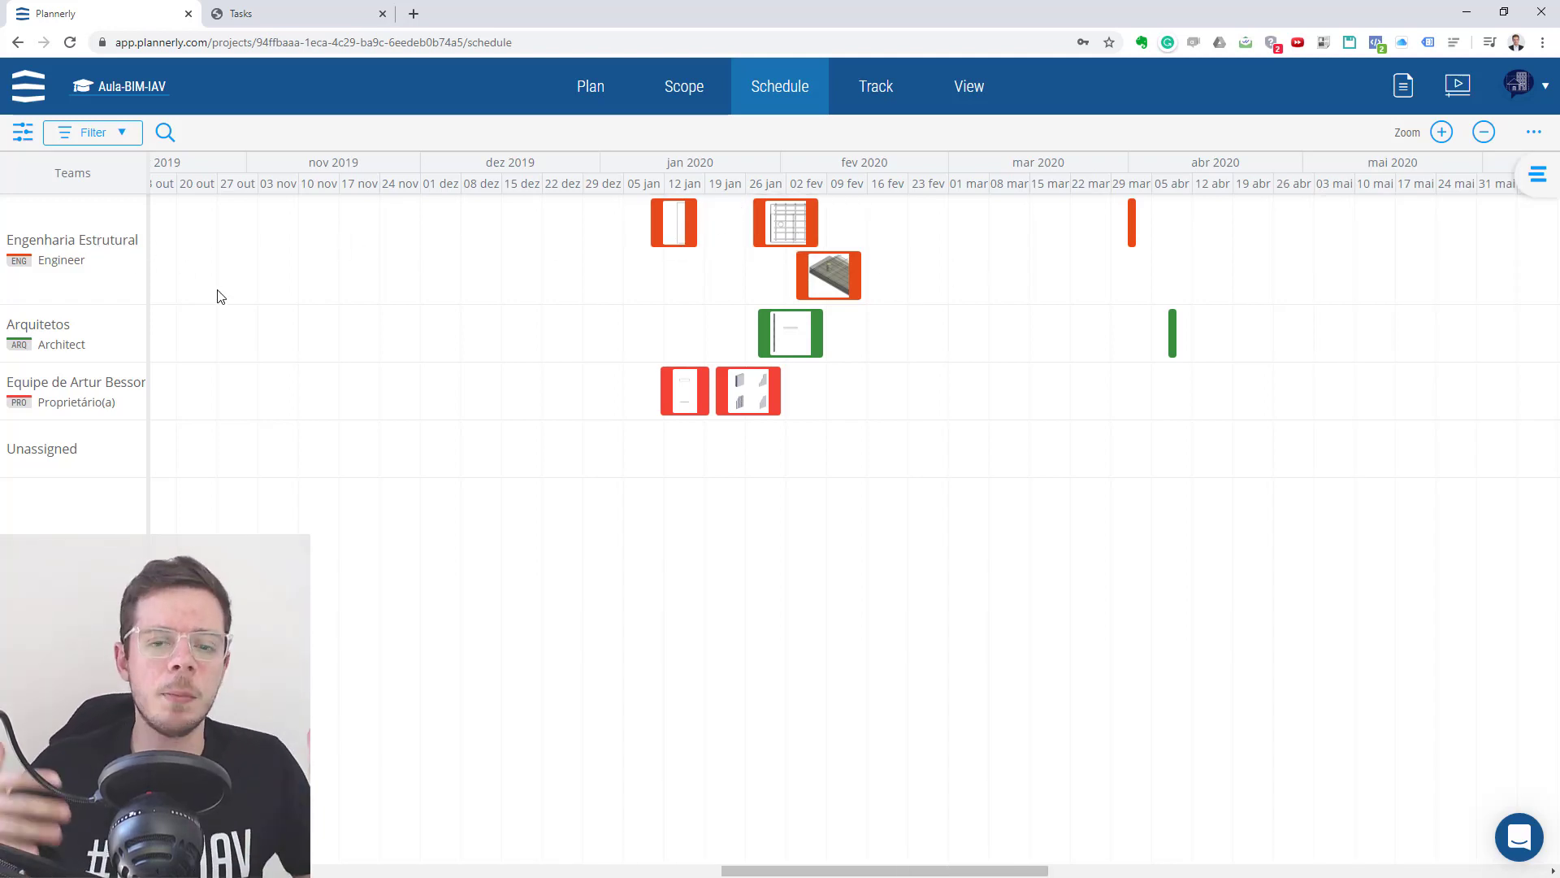
mouse_move(680, 248)
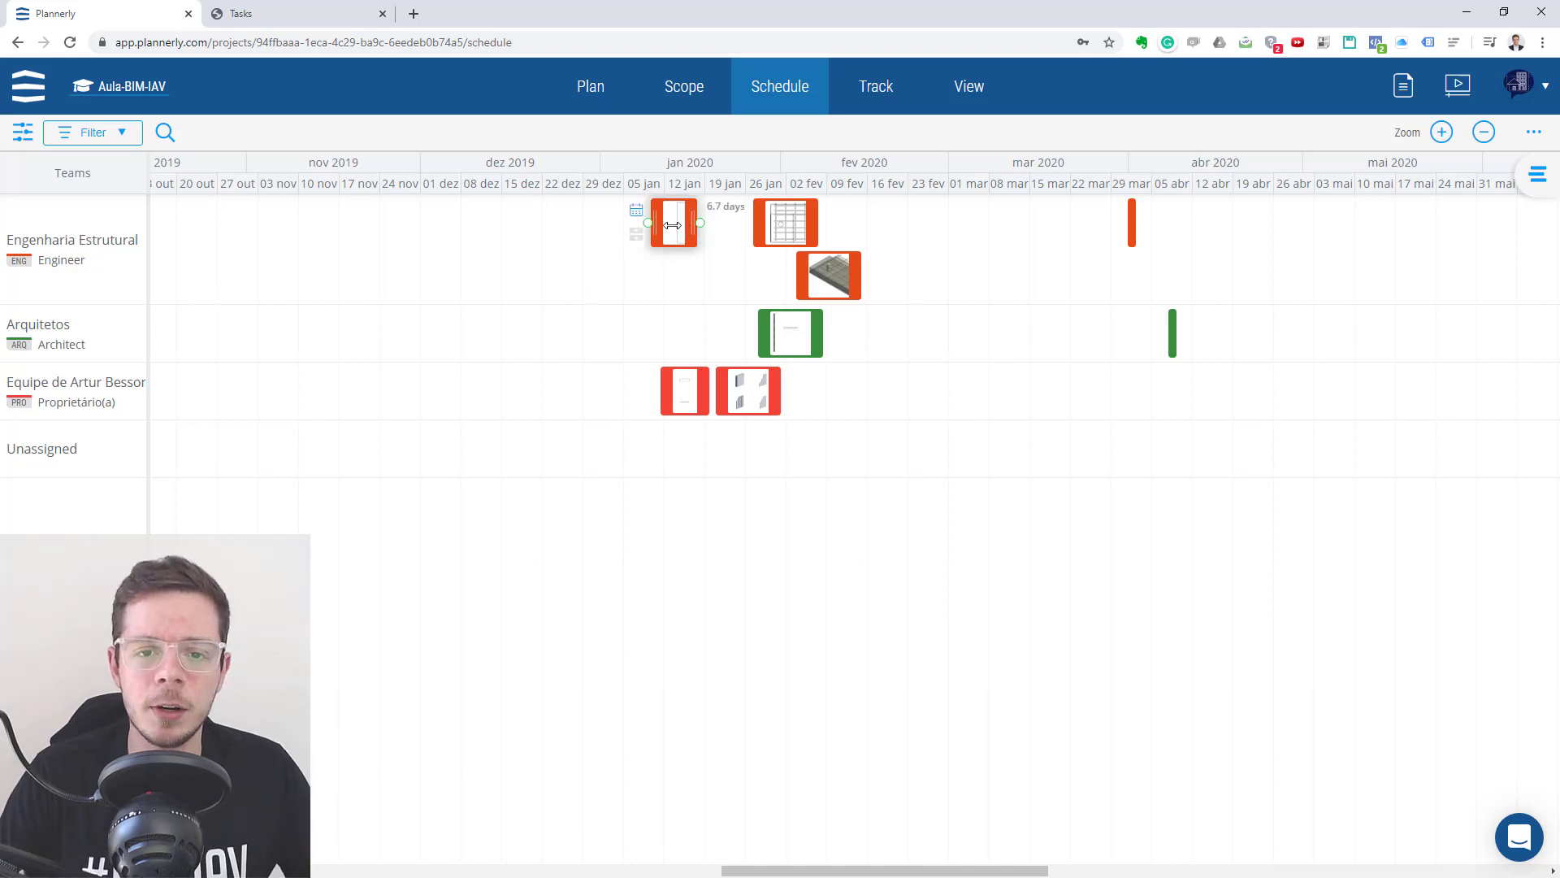
left_click_drag(672, 225, 659, 225)
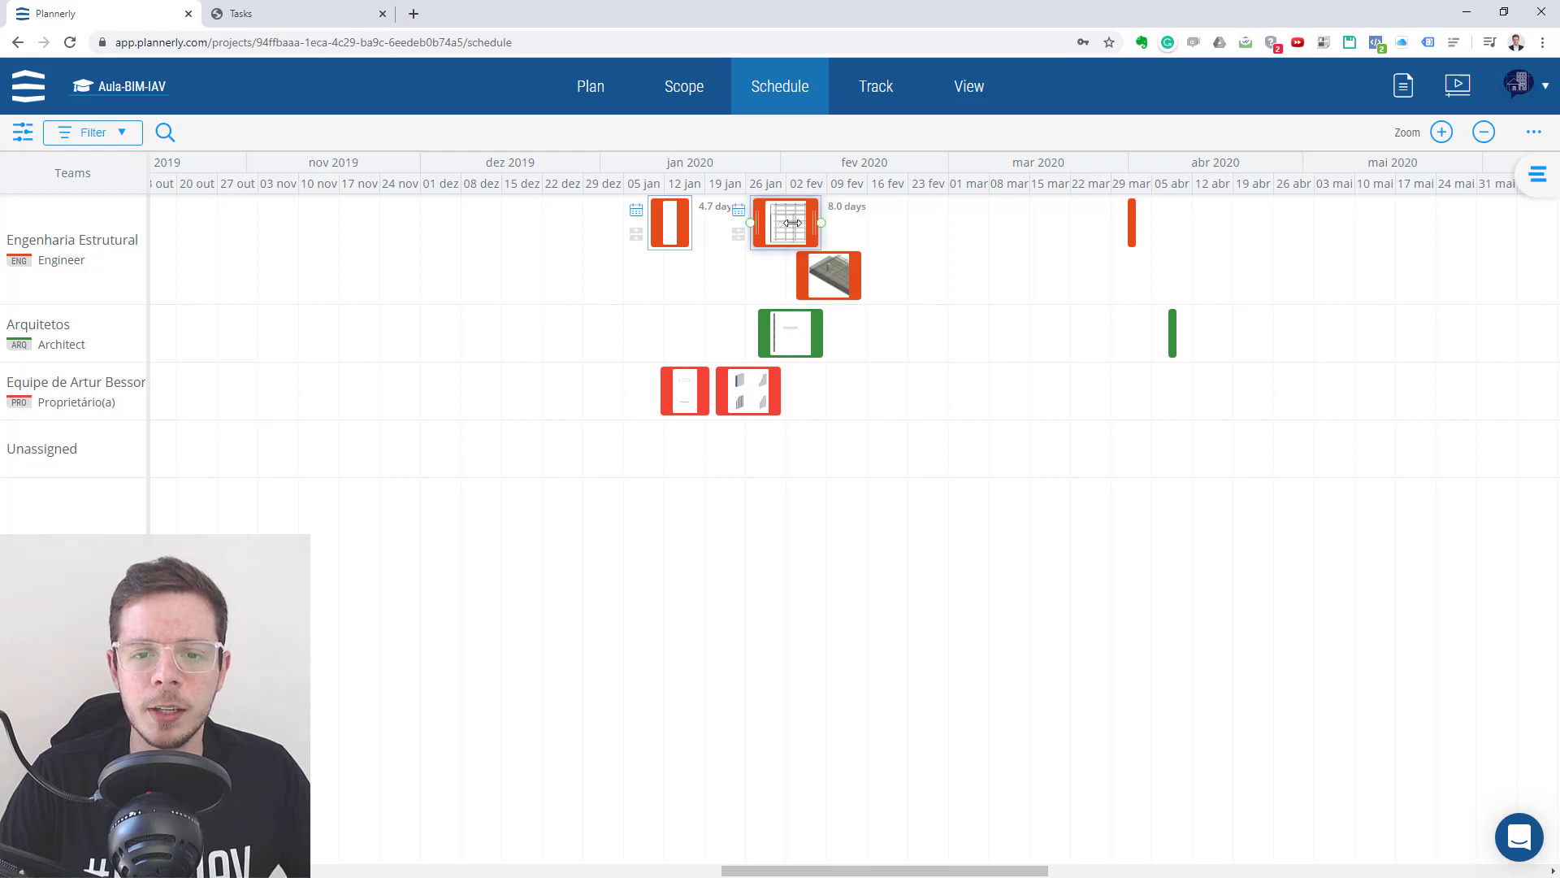
left_click_drag(792, 222, 776, 222)
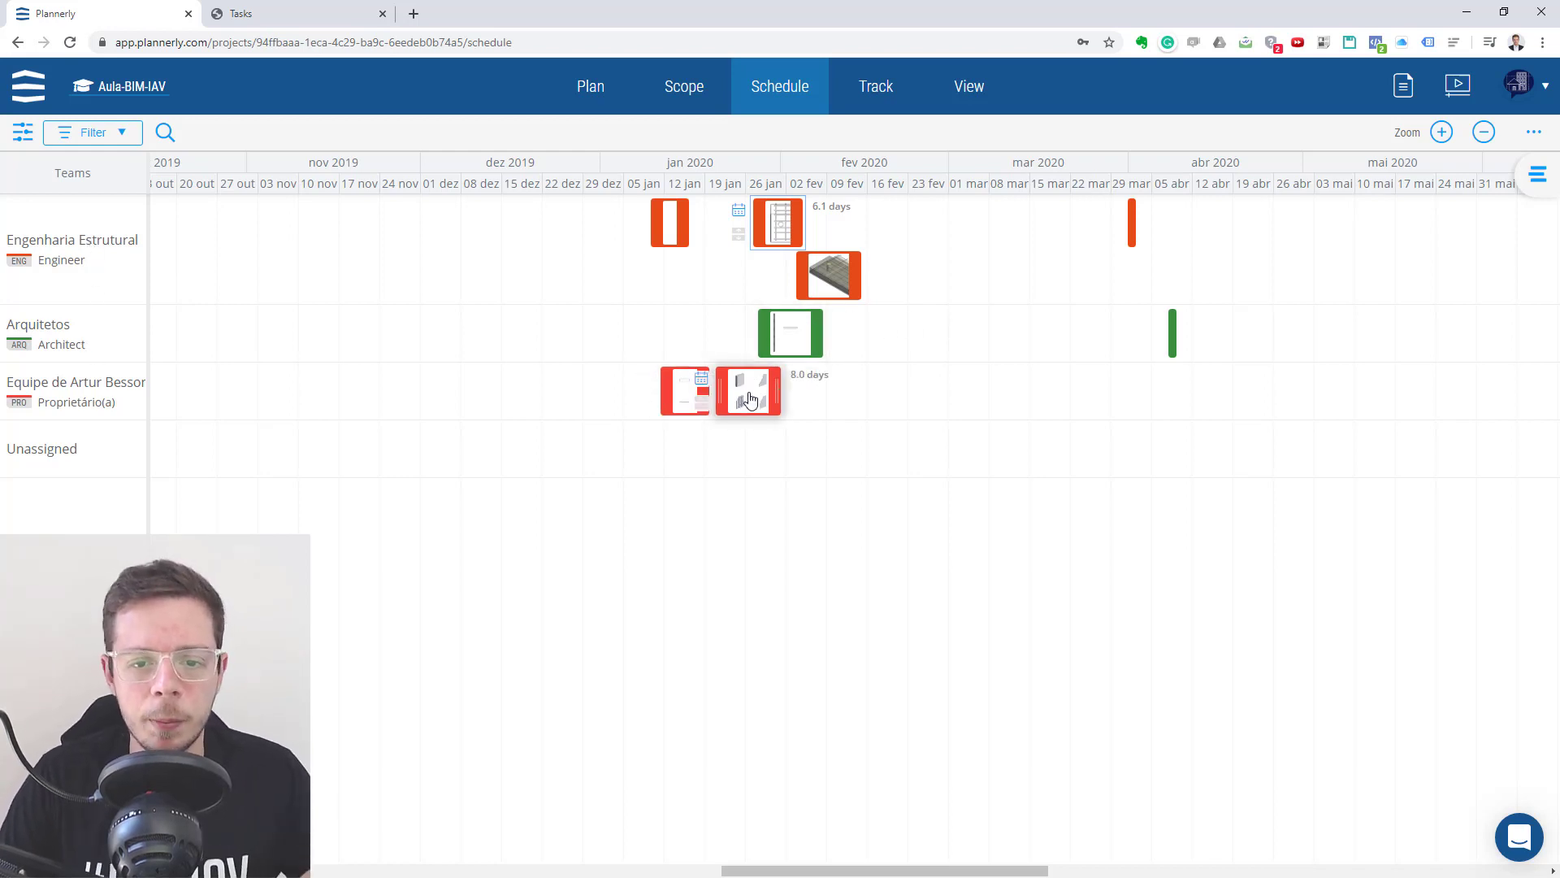
- Move both Paredes externas tasks to the Architect row in January and Janelas externas LOD 200 to about 13 February 2020
left_click_drag(685, 391, 654, 343)
left_click_drag(757, 400, 719, 342)
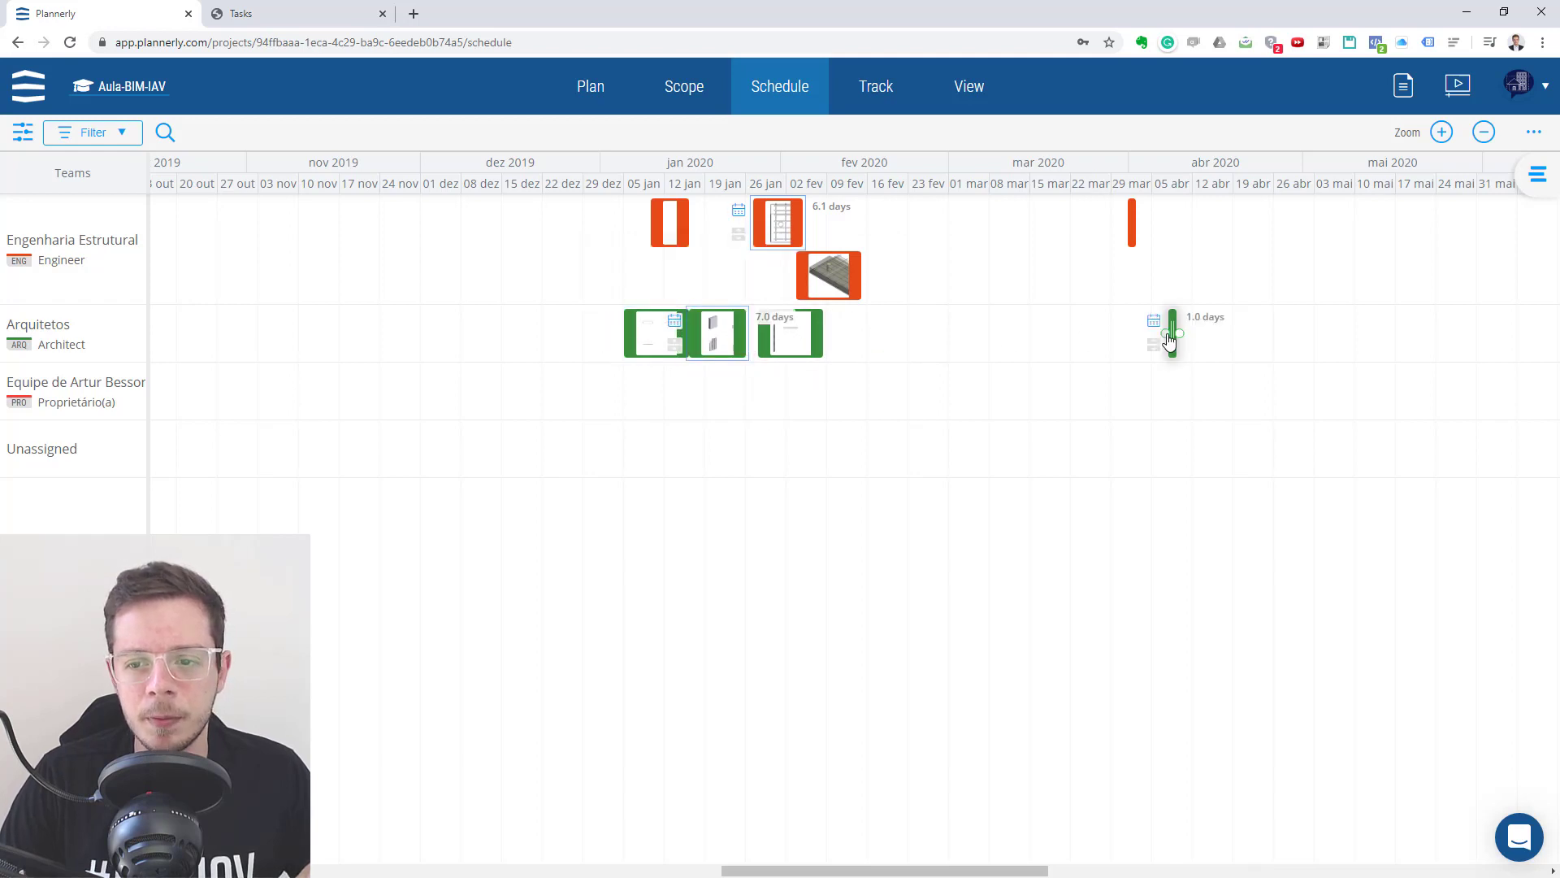
left_click_drag(1168, 342, 908, 341)
- Move Lajes padrão sobre terreno LOD 100 to about 17 January and Pilares de Fundação LOD 400 to about 17 February 2020
left_click_drag(783, 233, 729, 232)
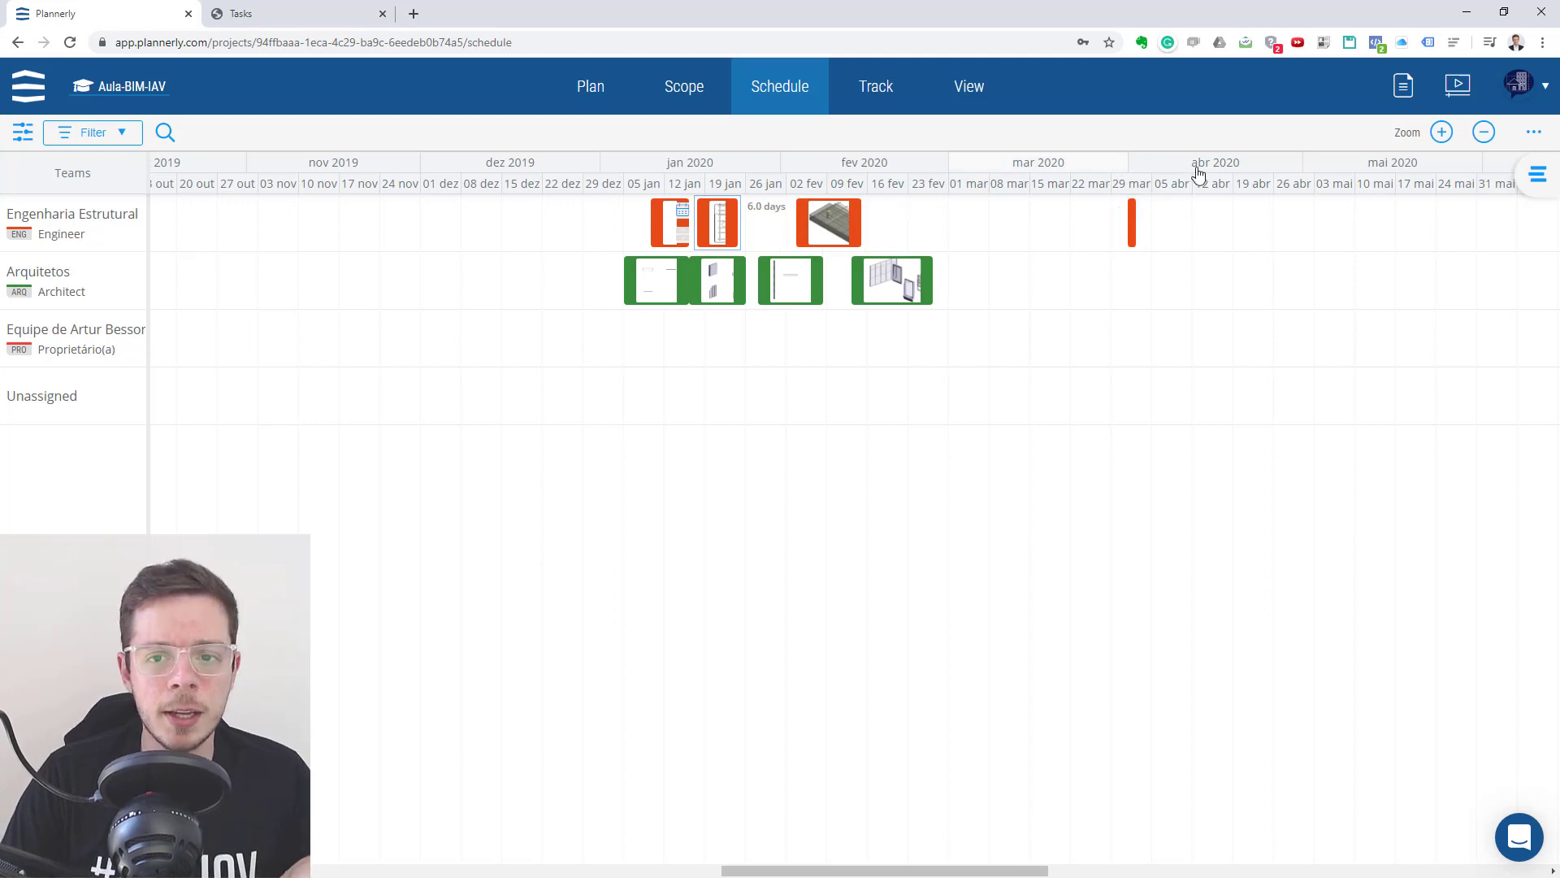
left_click(1134, 222)
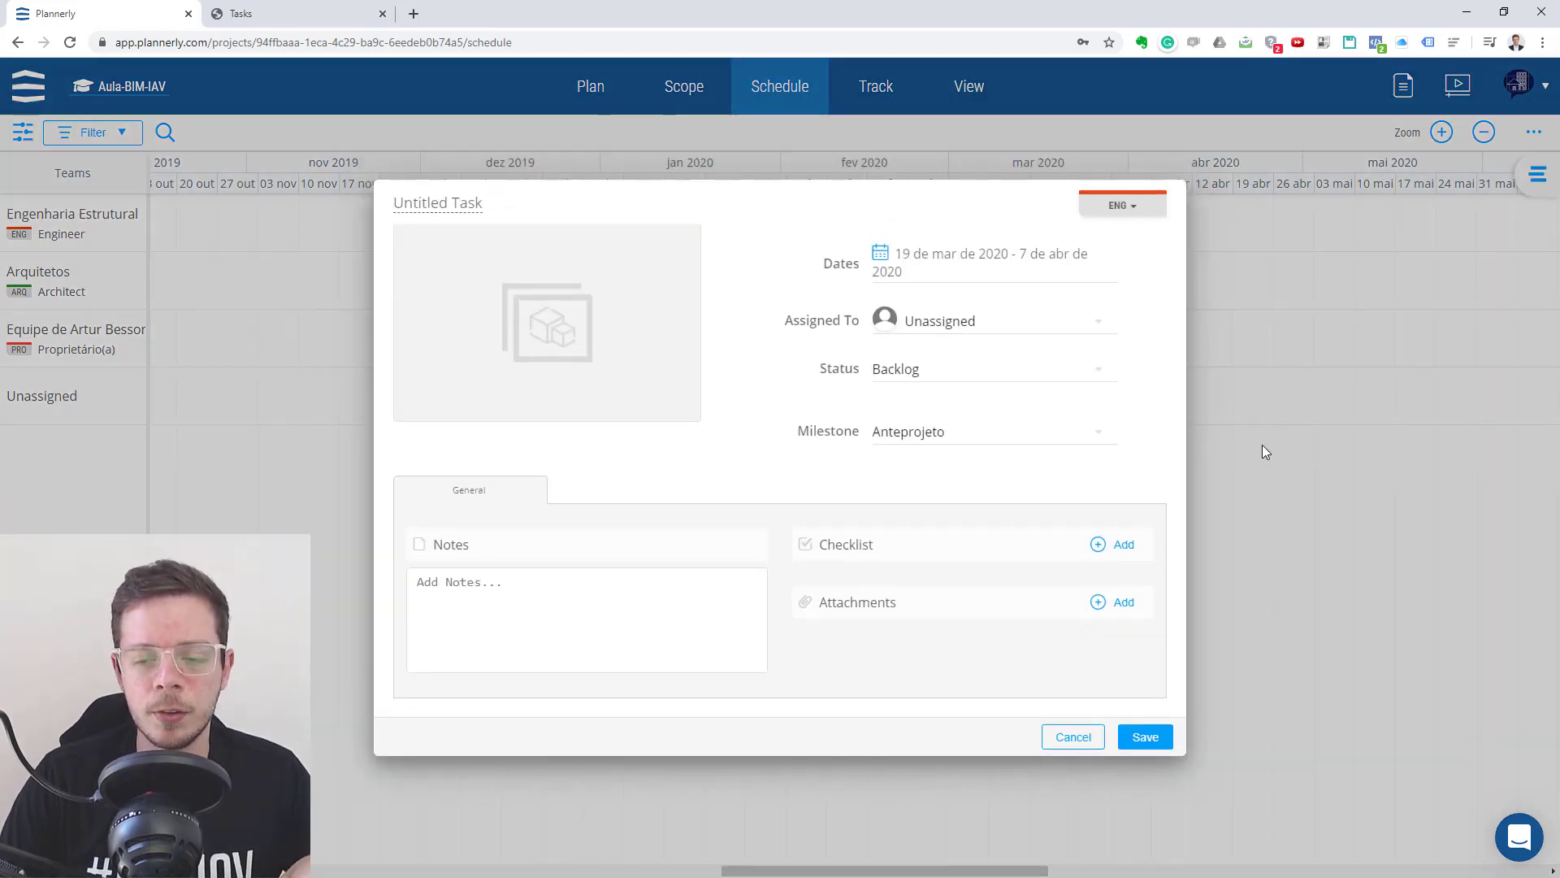
left_click(1261, 445)
left_click_drag(1126, 234, 875, 224)
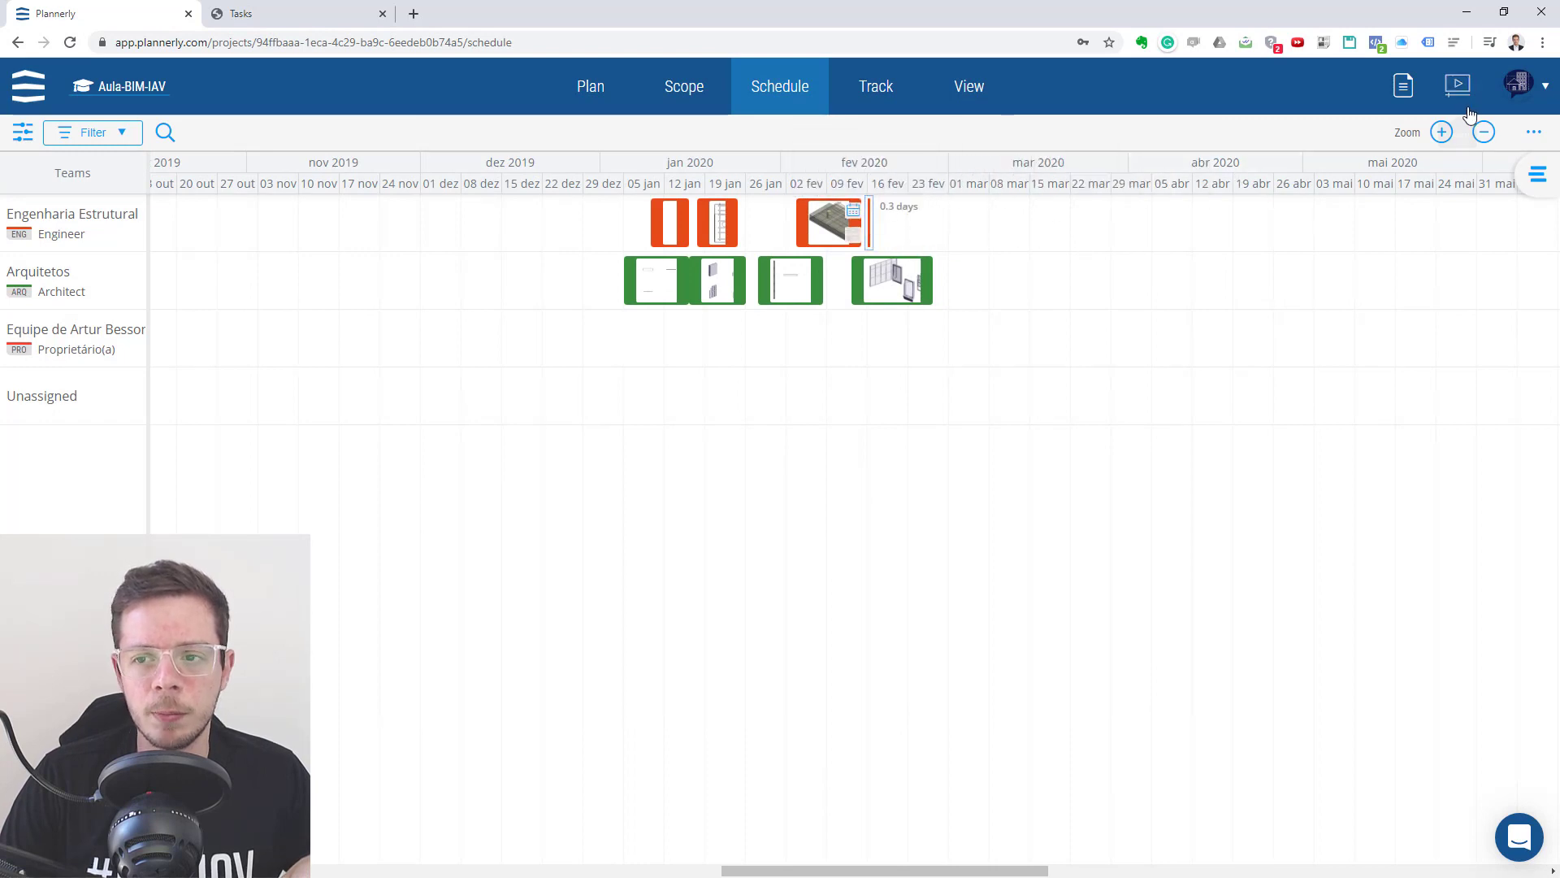
- Open the details of the Paredes externas LOD 100 task in the Architect row
left_click(1442, 133)
left_click(1442, 133)
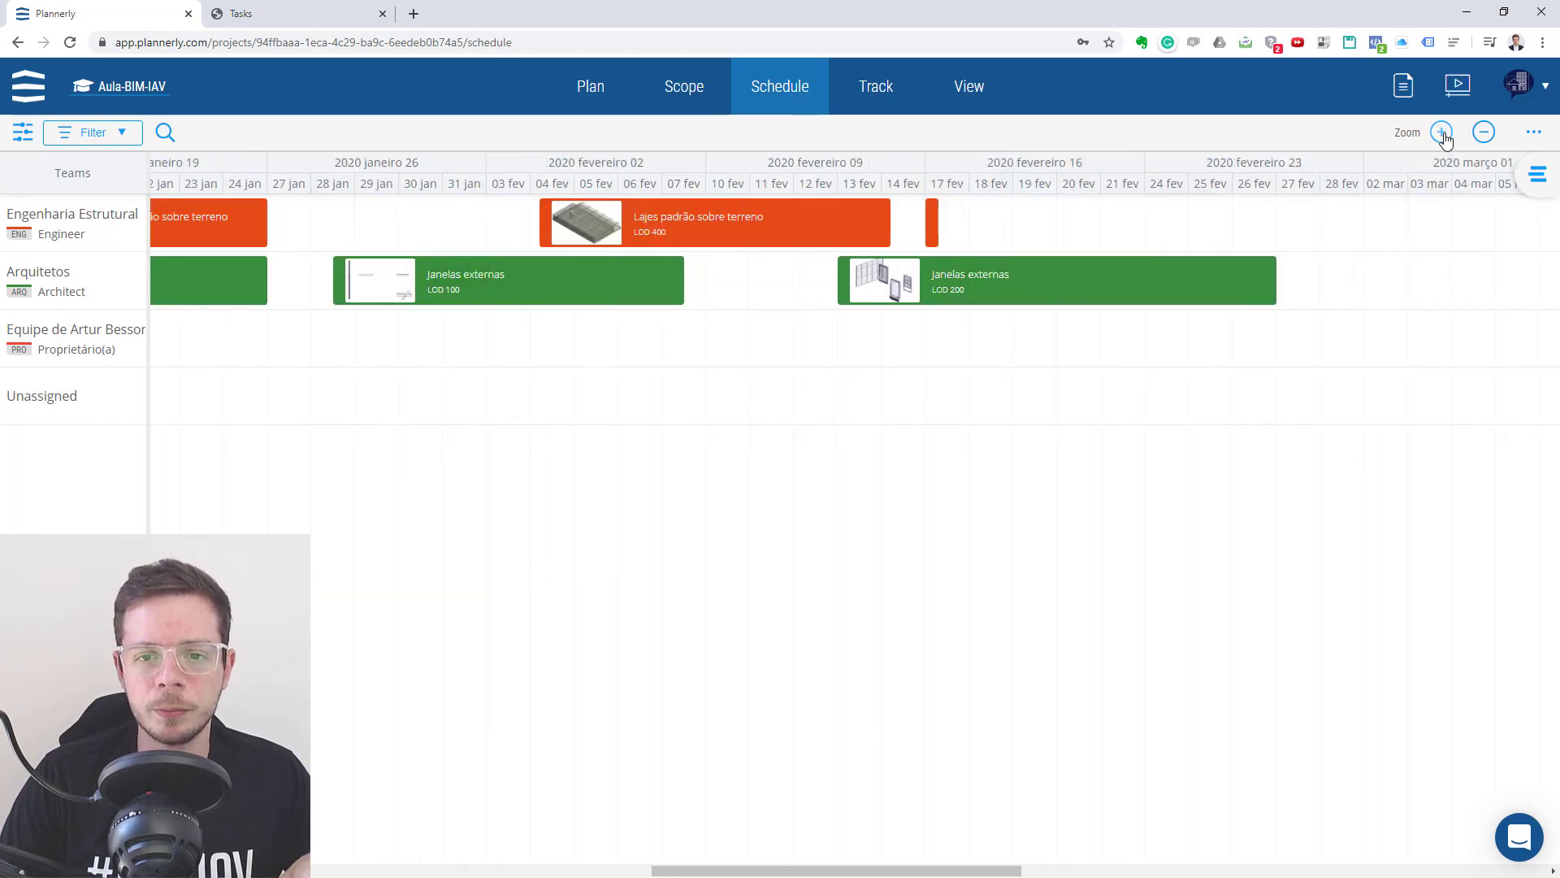
left_click(1443, 133)
left_click_drag(883, 867, 411, 821)
mouse_move(553, 282)
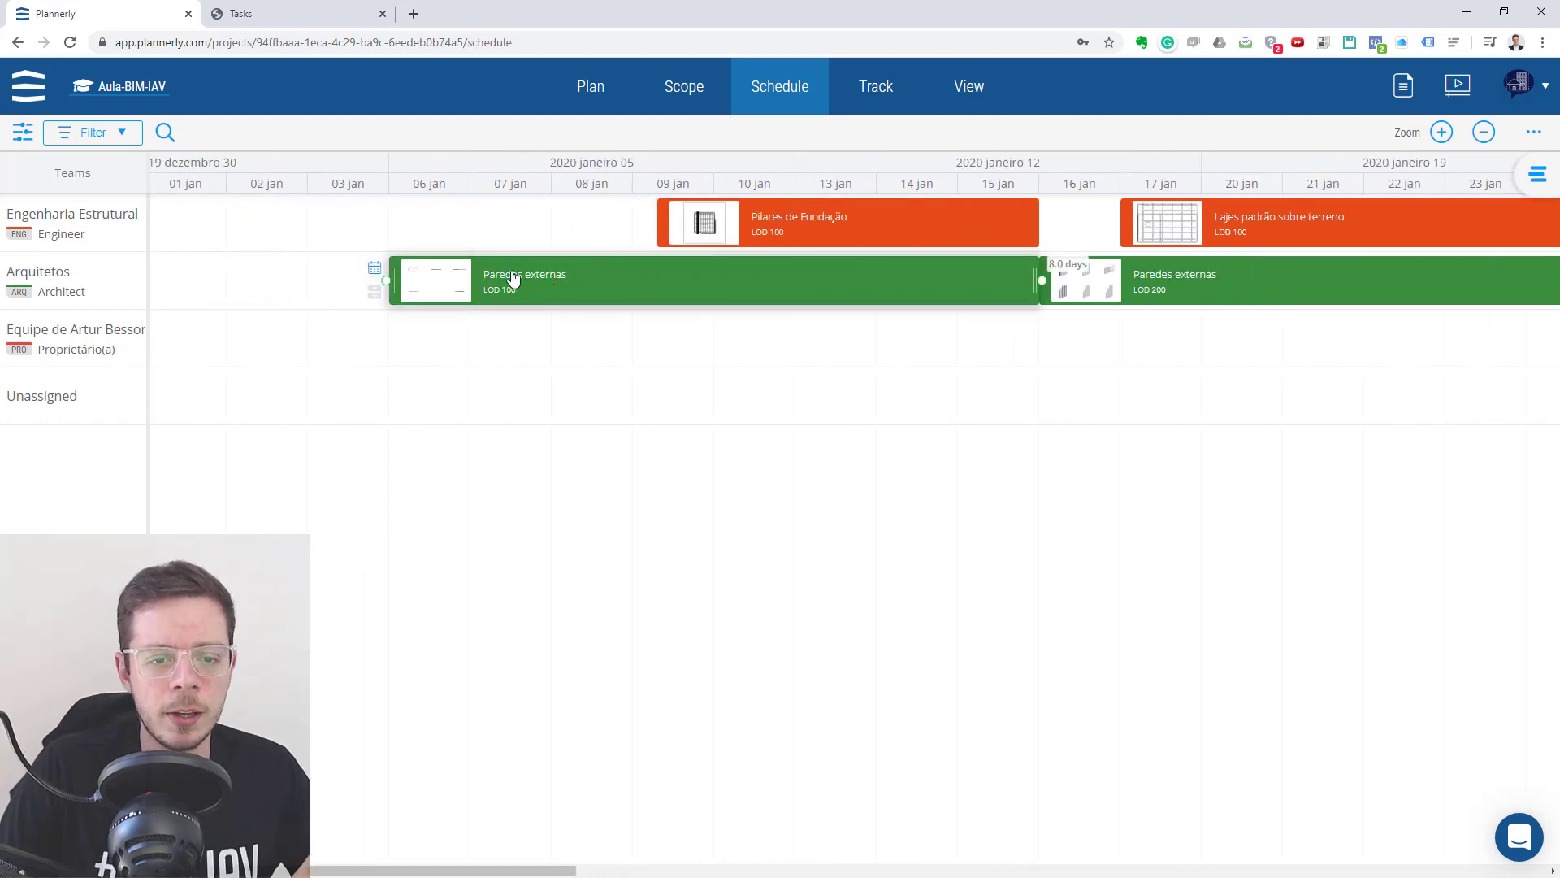
left_click(542, 282)
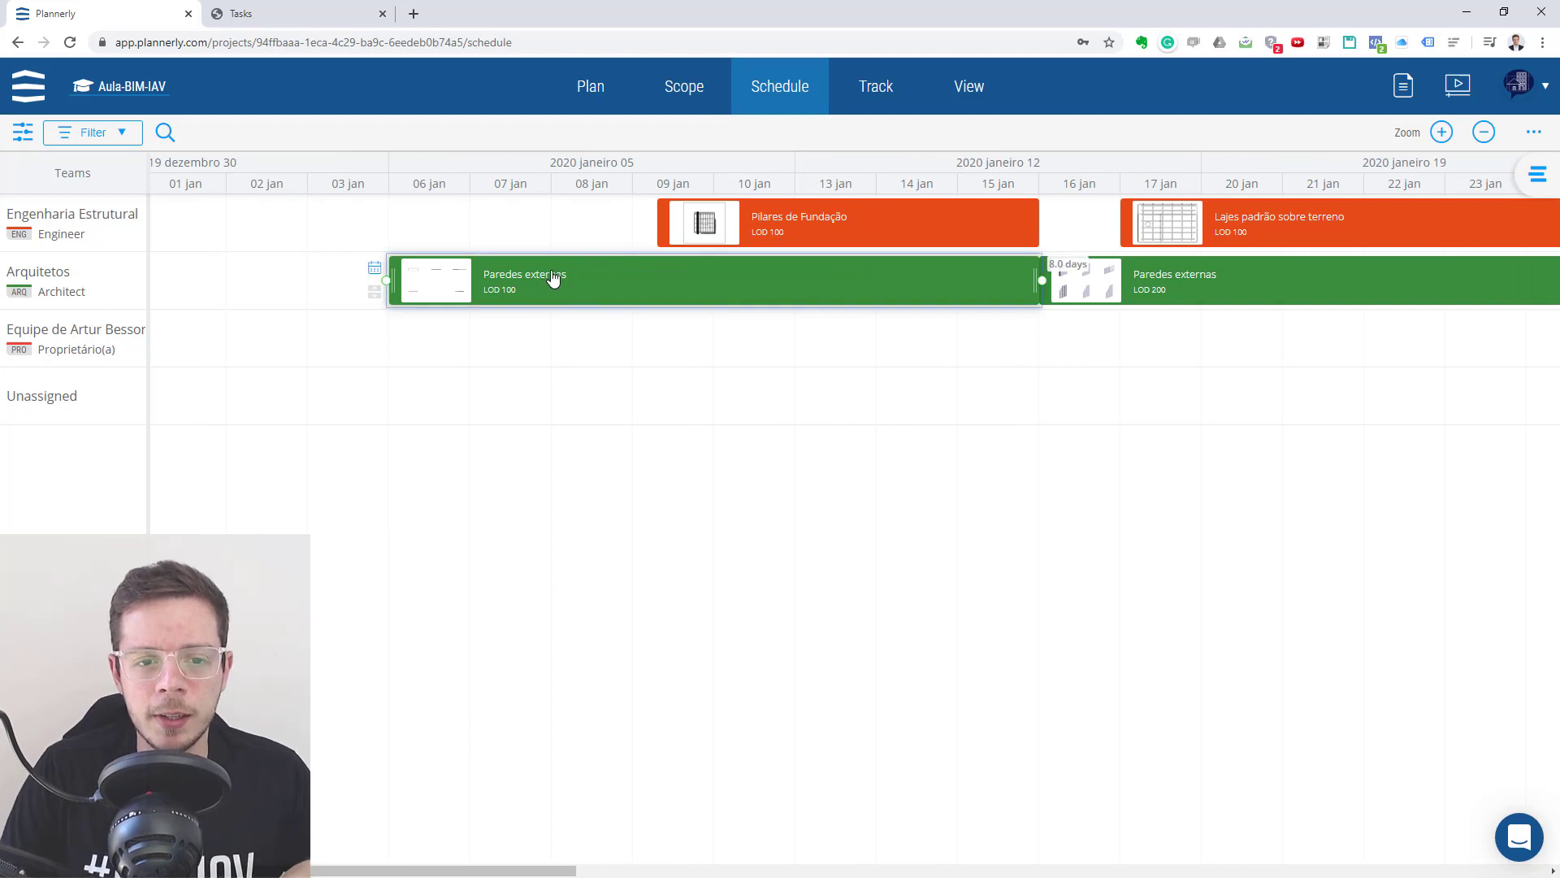
double_click(553, 282)
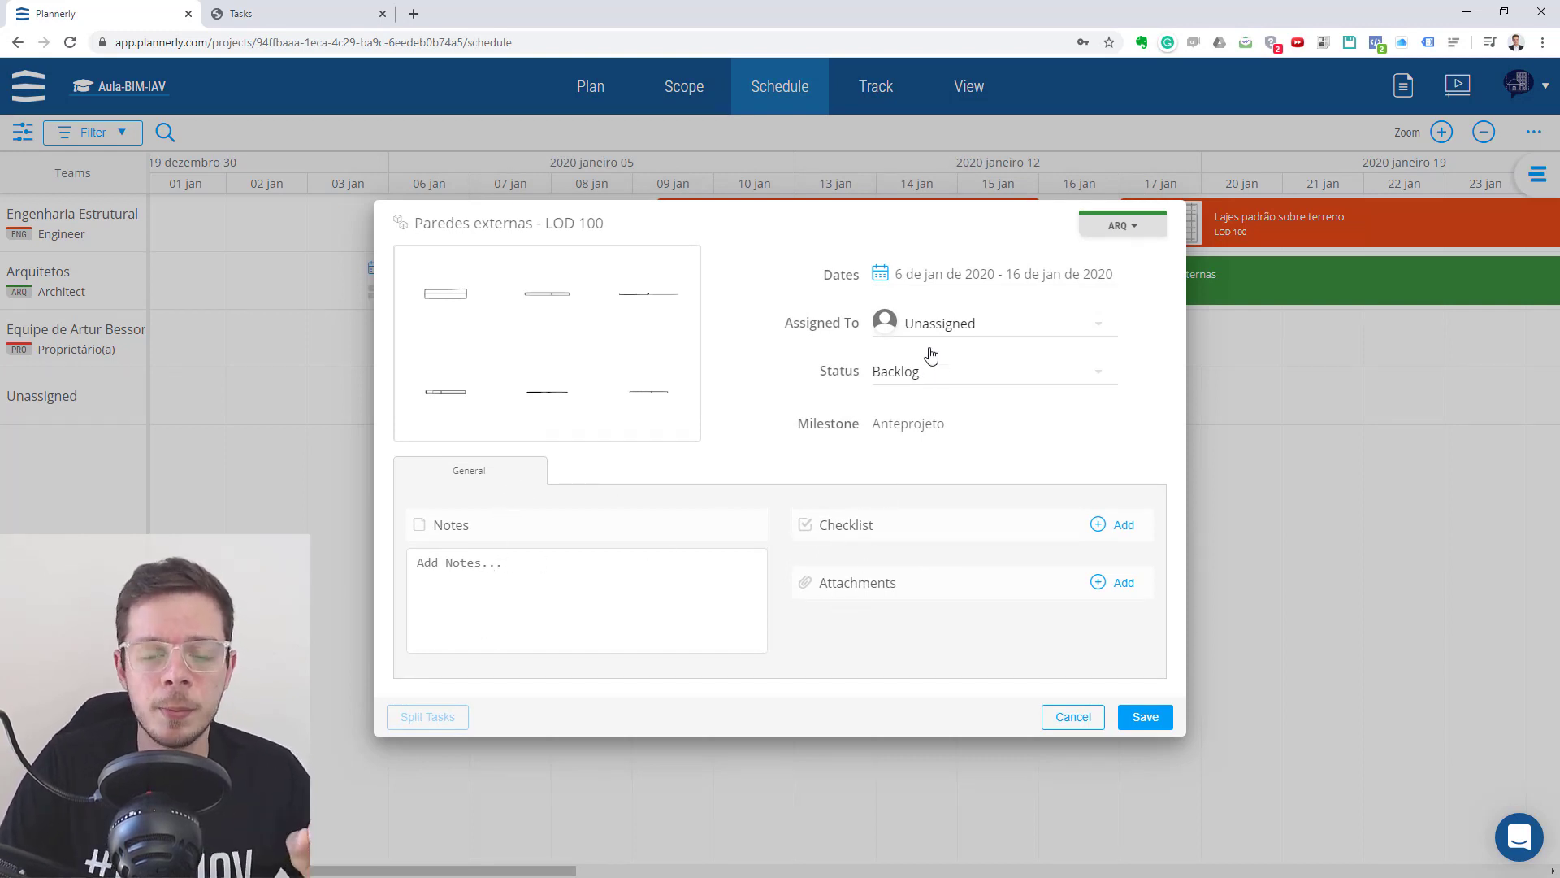
- Assign the Paredes externas LOD 100 task to the first listed team member and save the task
left_click(986, 328)
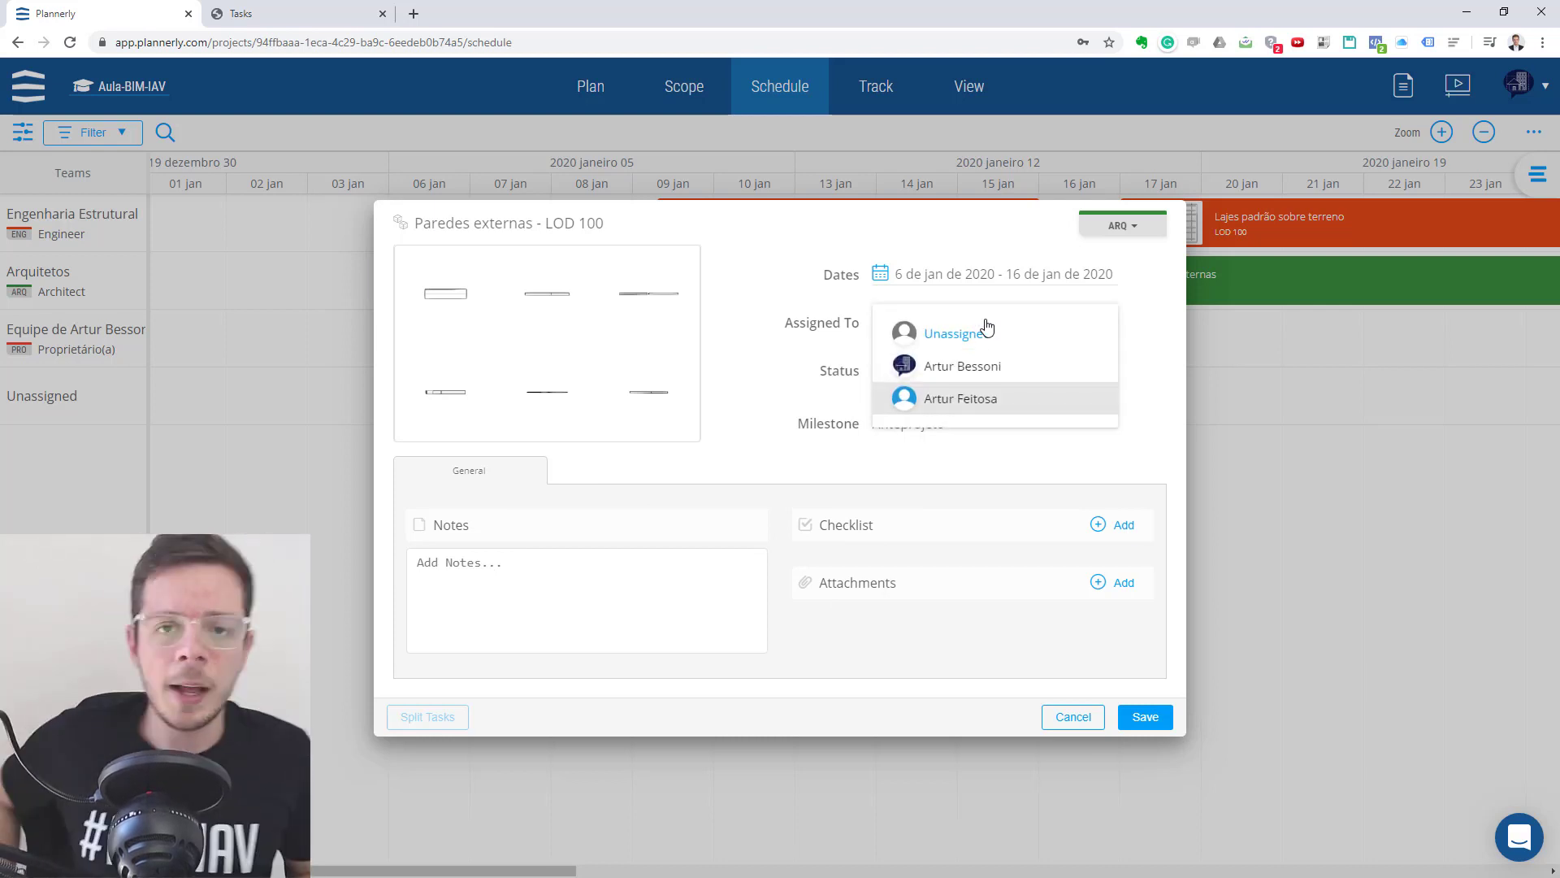
left_click(986, 372)
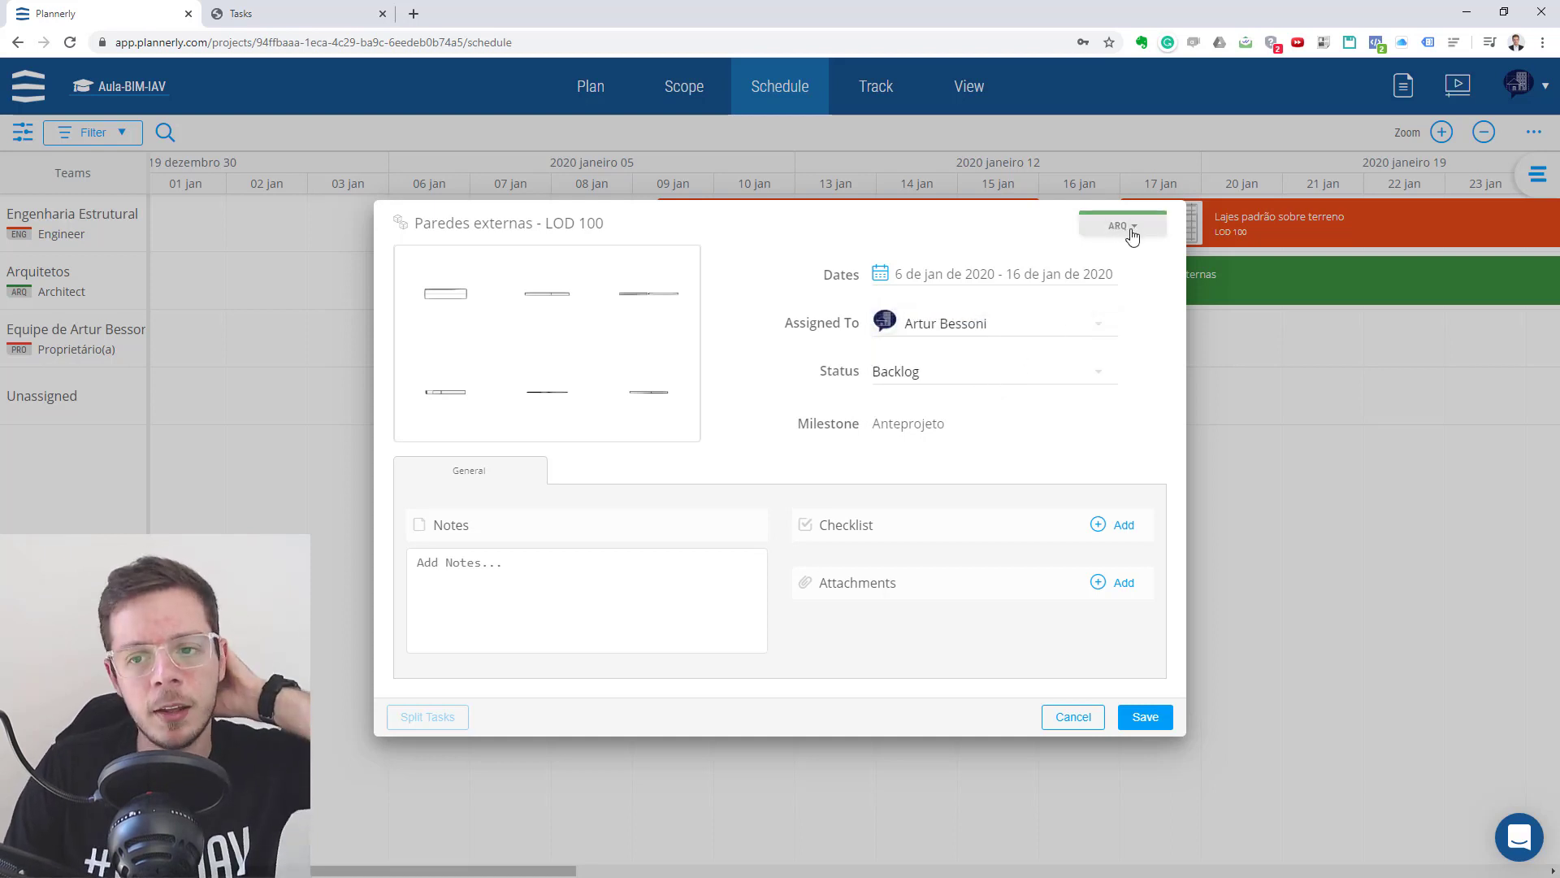
left_click(973, 332)
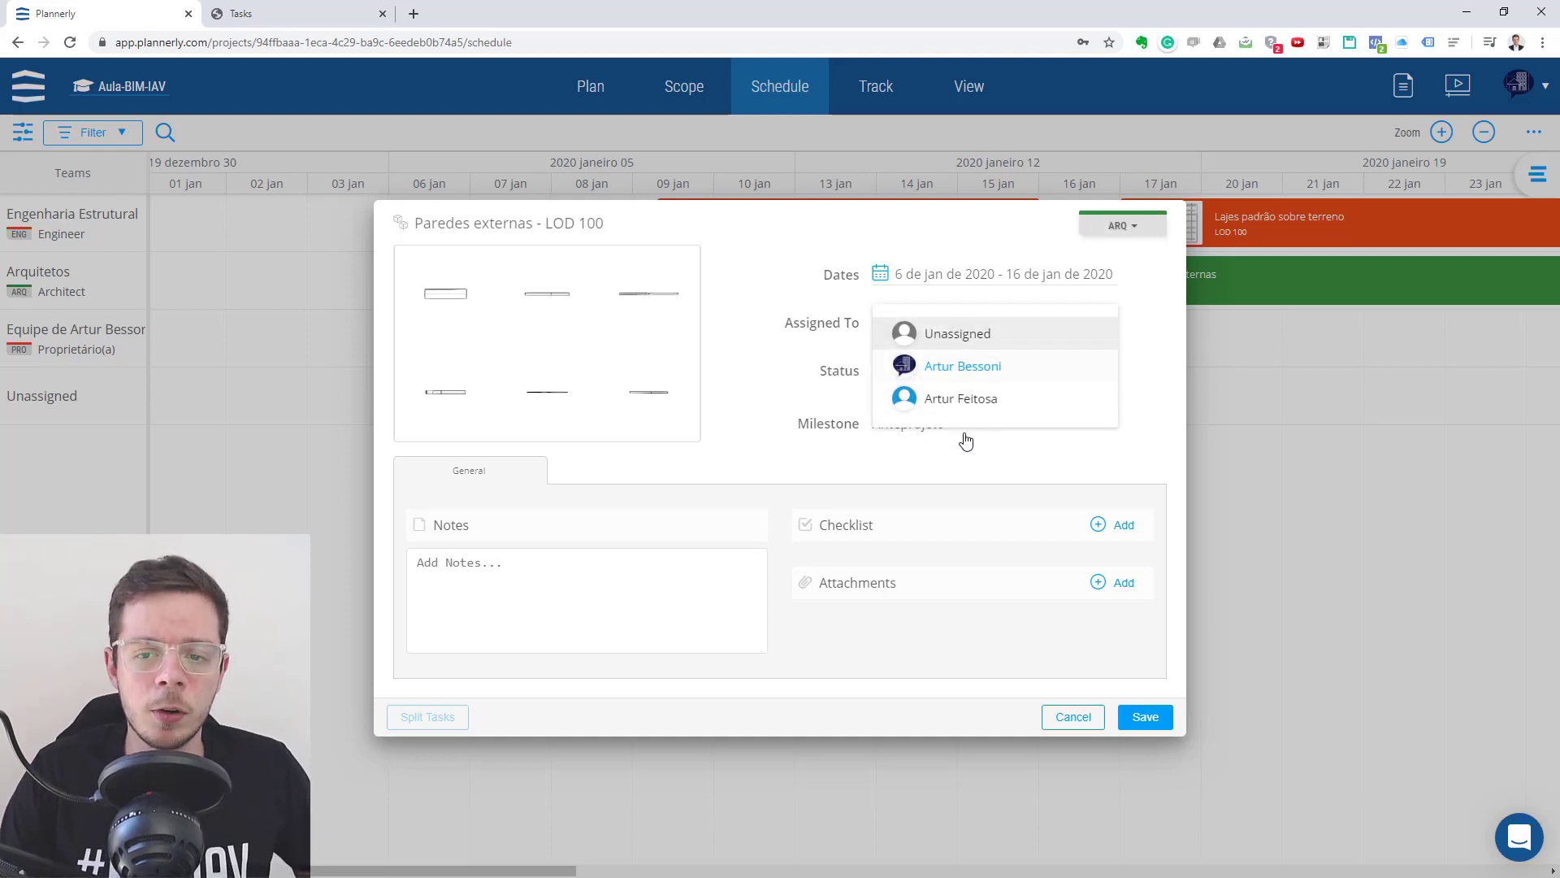
left_click(978, 364)
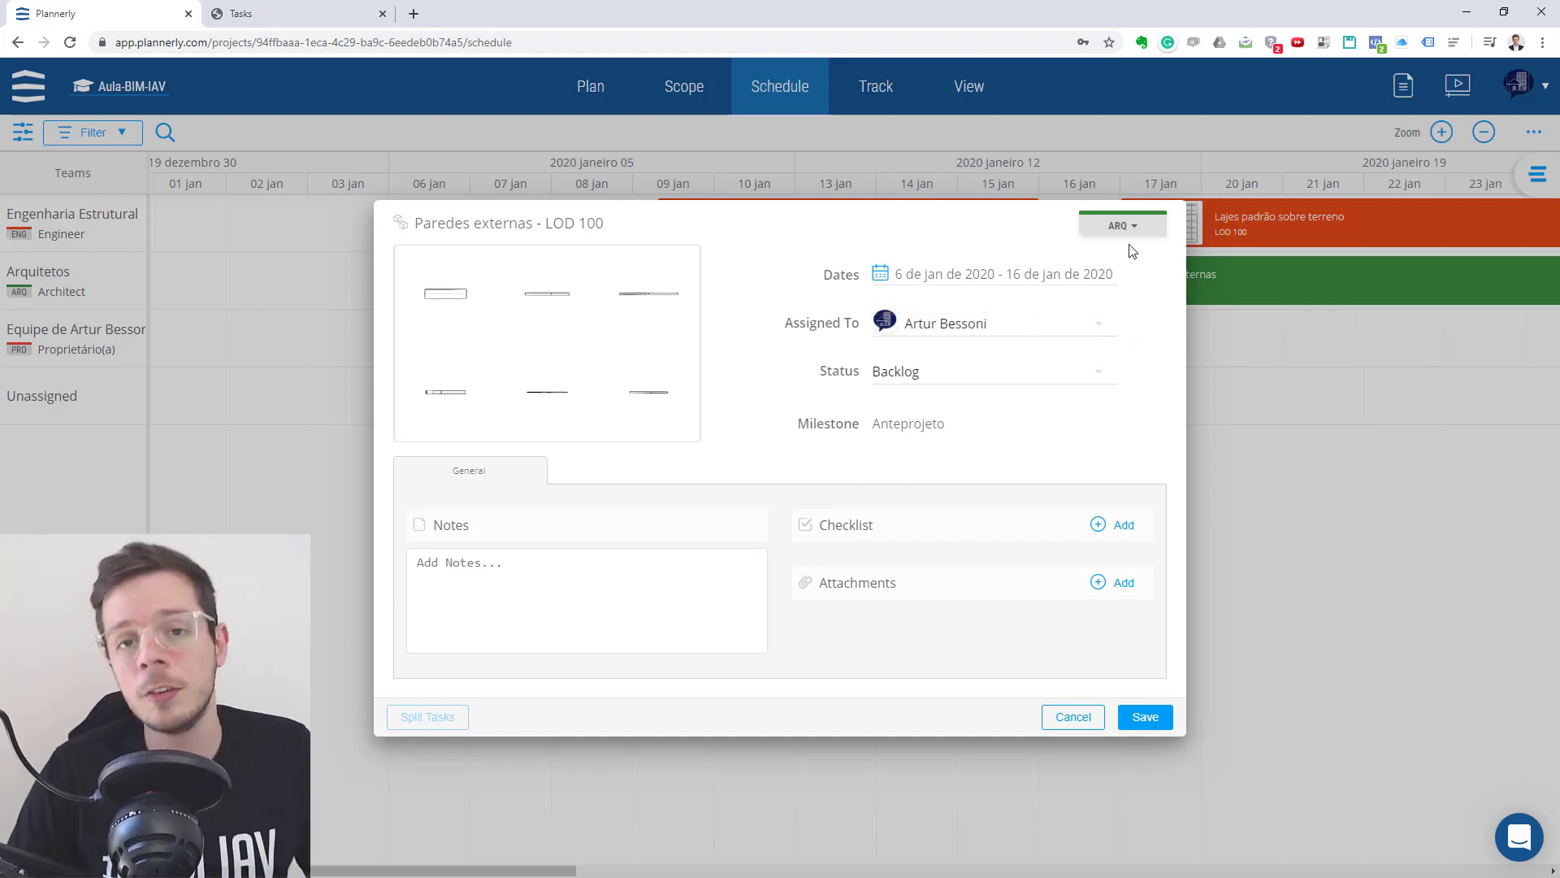
left_click(1160, 716)
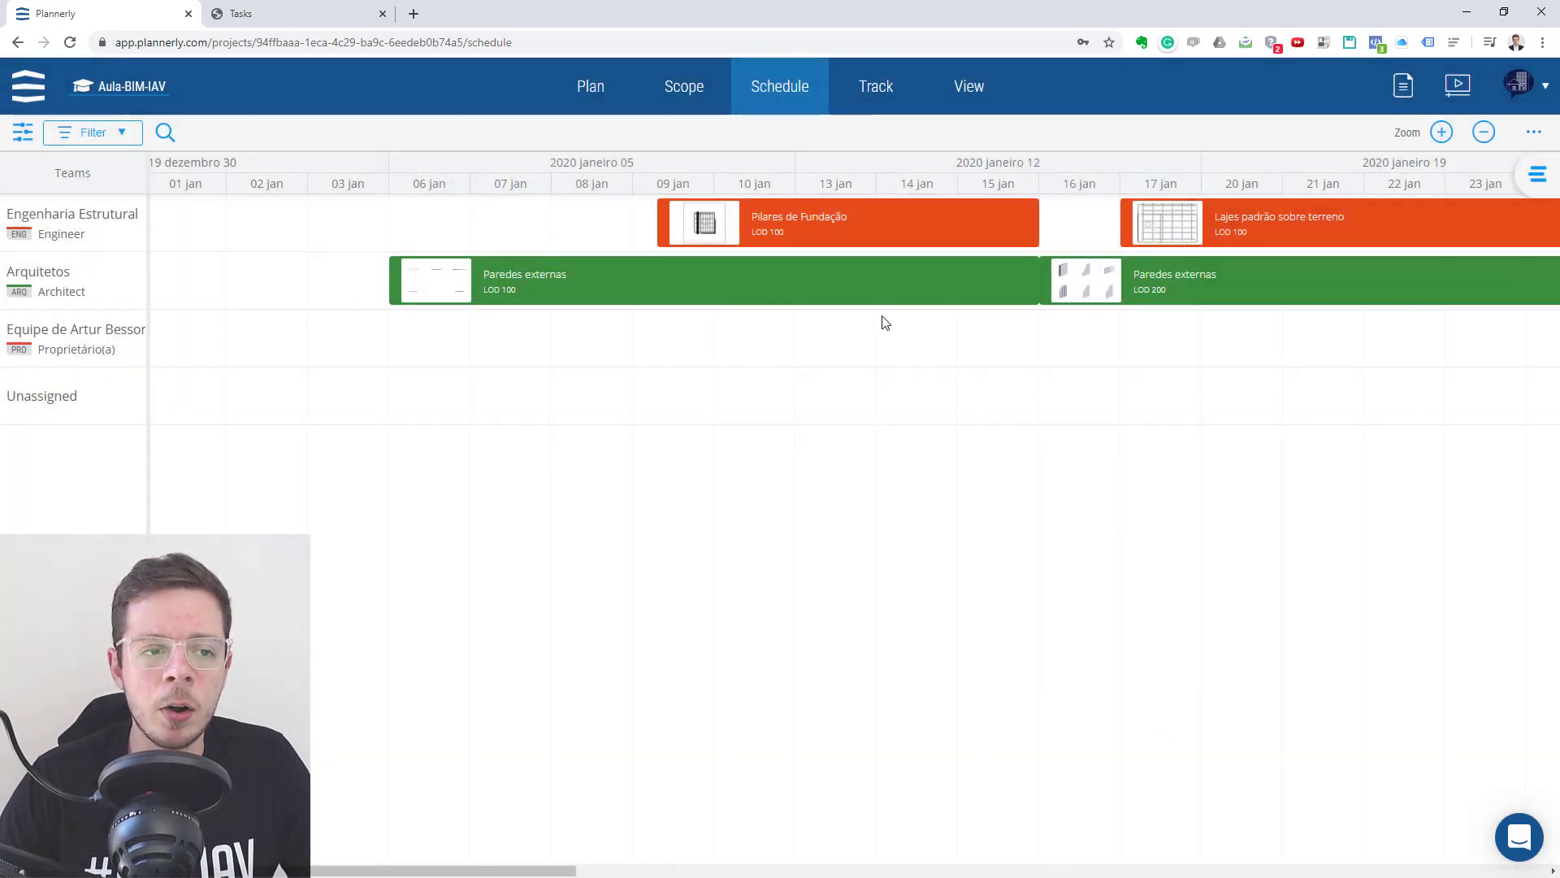
- Move Pilares de Fundação LOD 100 to about 23 December 2019 and Lajes padrão sobre terreno LOD 100 to about 3 January 2020
left_click(1483, 131)
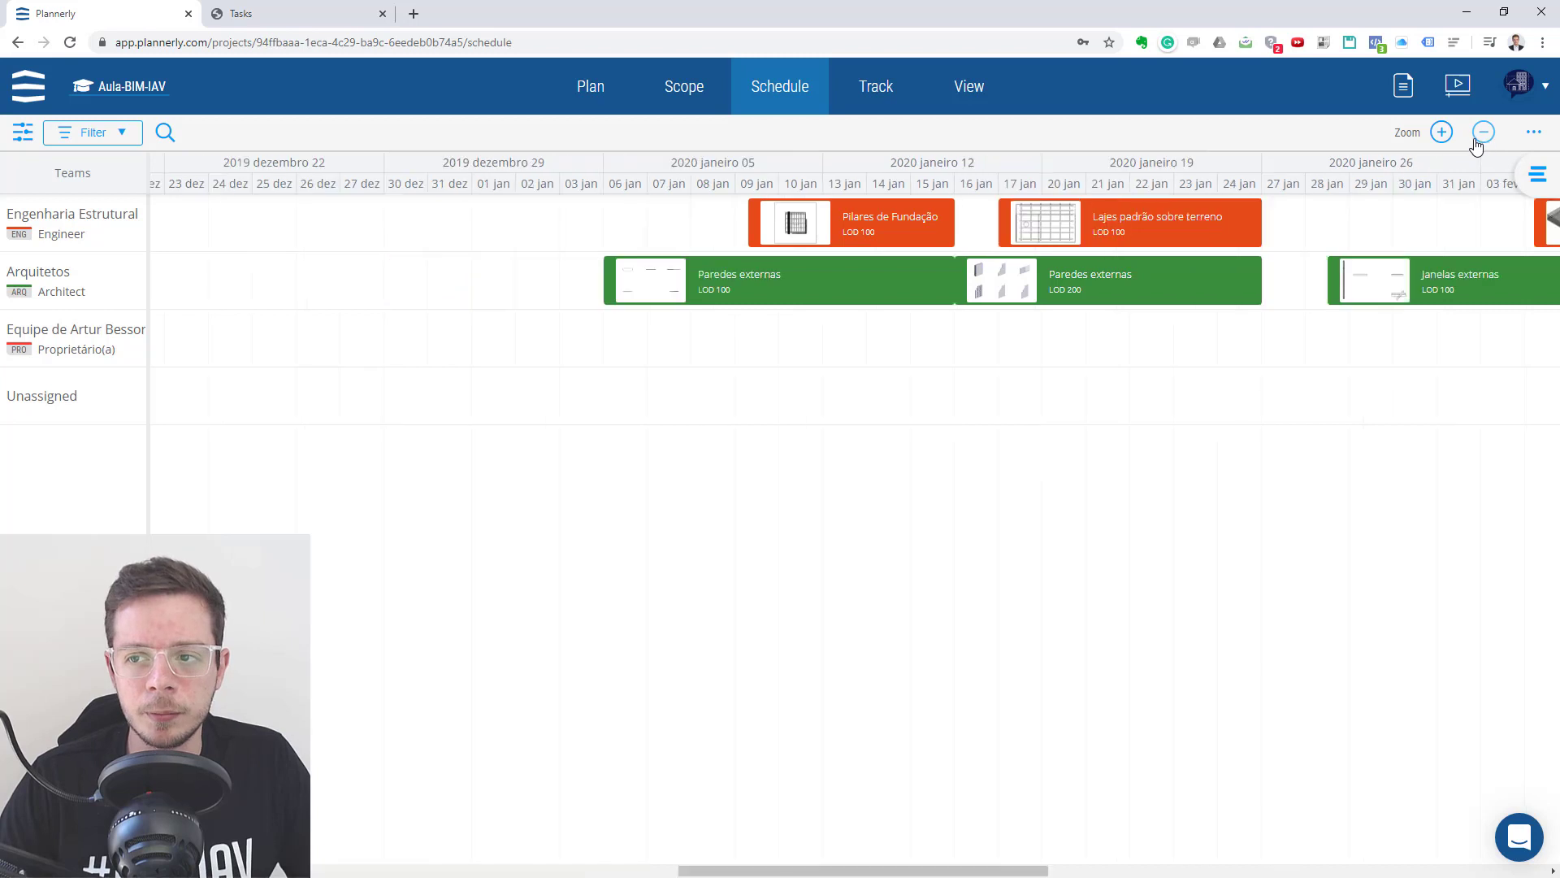
left_click(1484, 132)
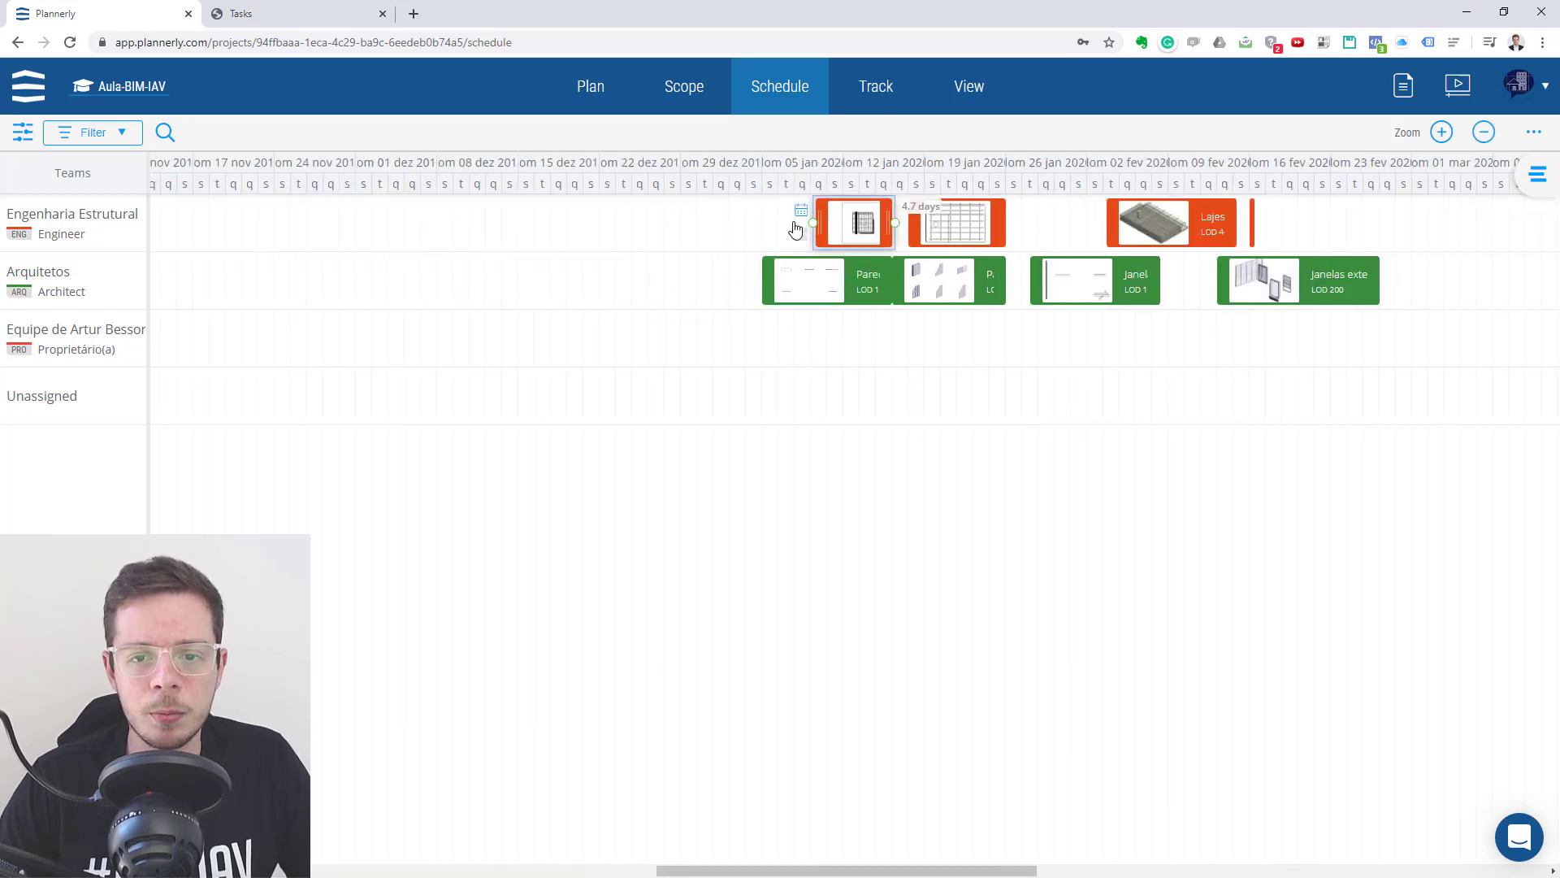
left_click_drag(866, 221, 653, 221)
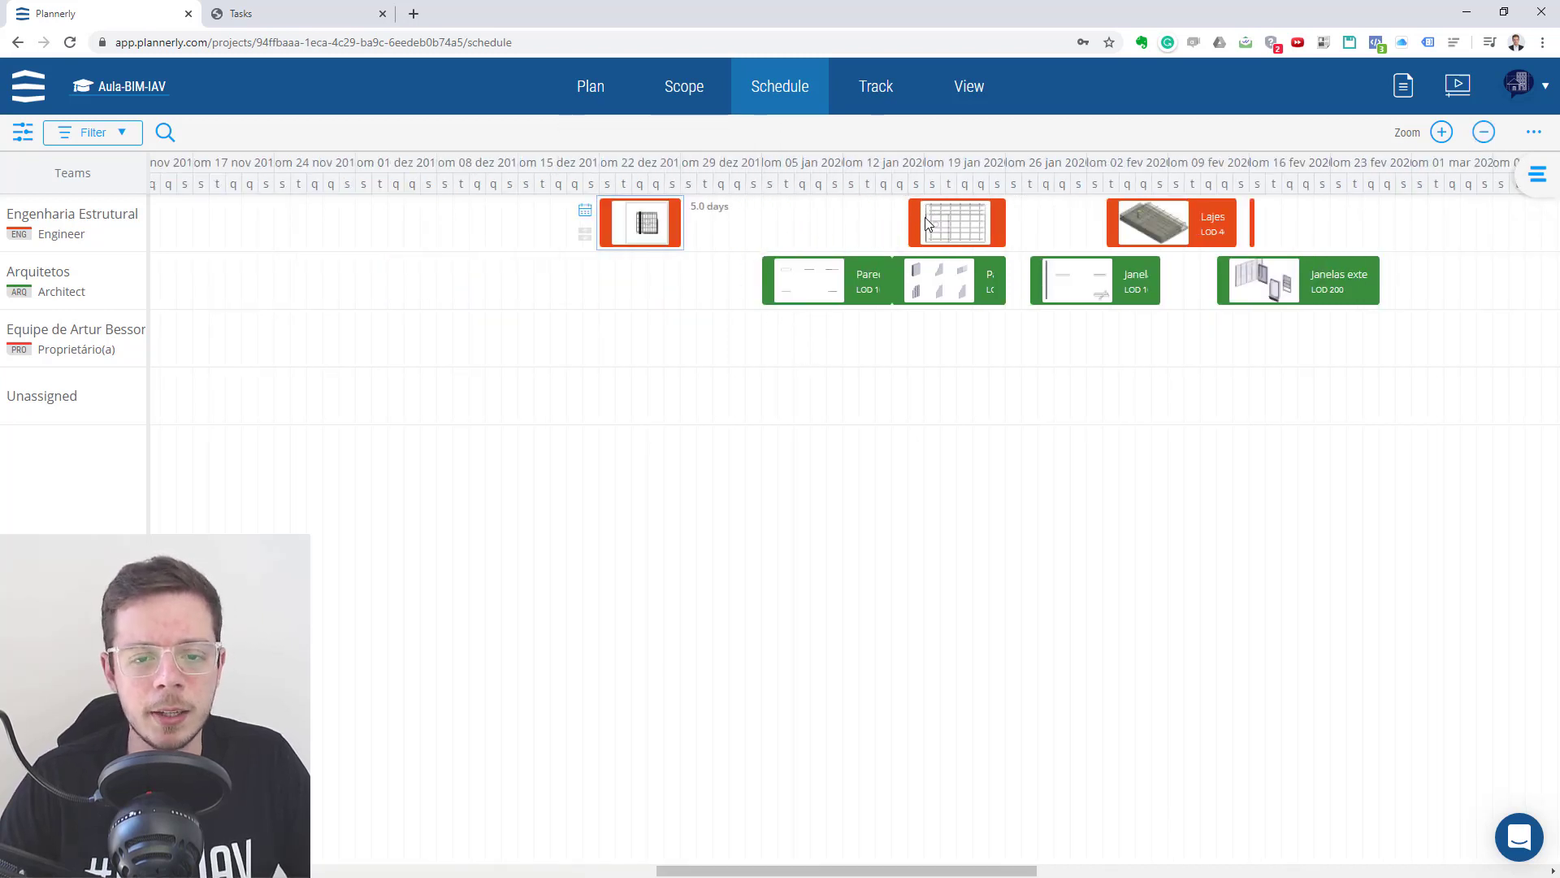
left_click_drag(934, 223, 772, 223)
- Move Paredes externas LOD 100 to about 25 December 2019, Paredes externas LOD 200 to about 8 January and Janelas externas LOD 100 to about 21 January 2020
left_click_drag(822, 285, 704, 289)
left_click_drag(893, 292, 797, 291)
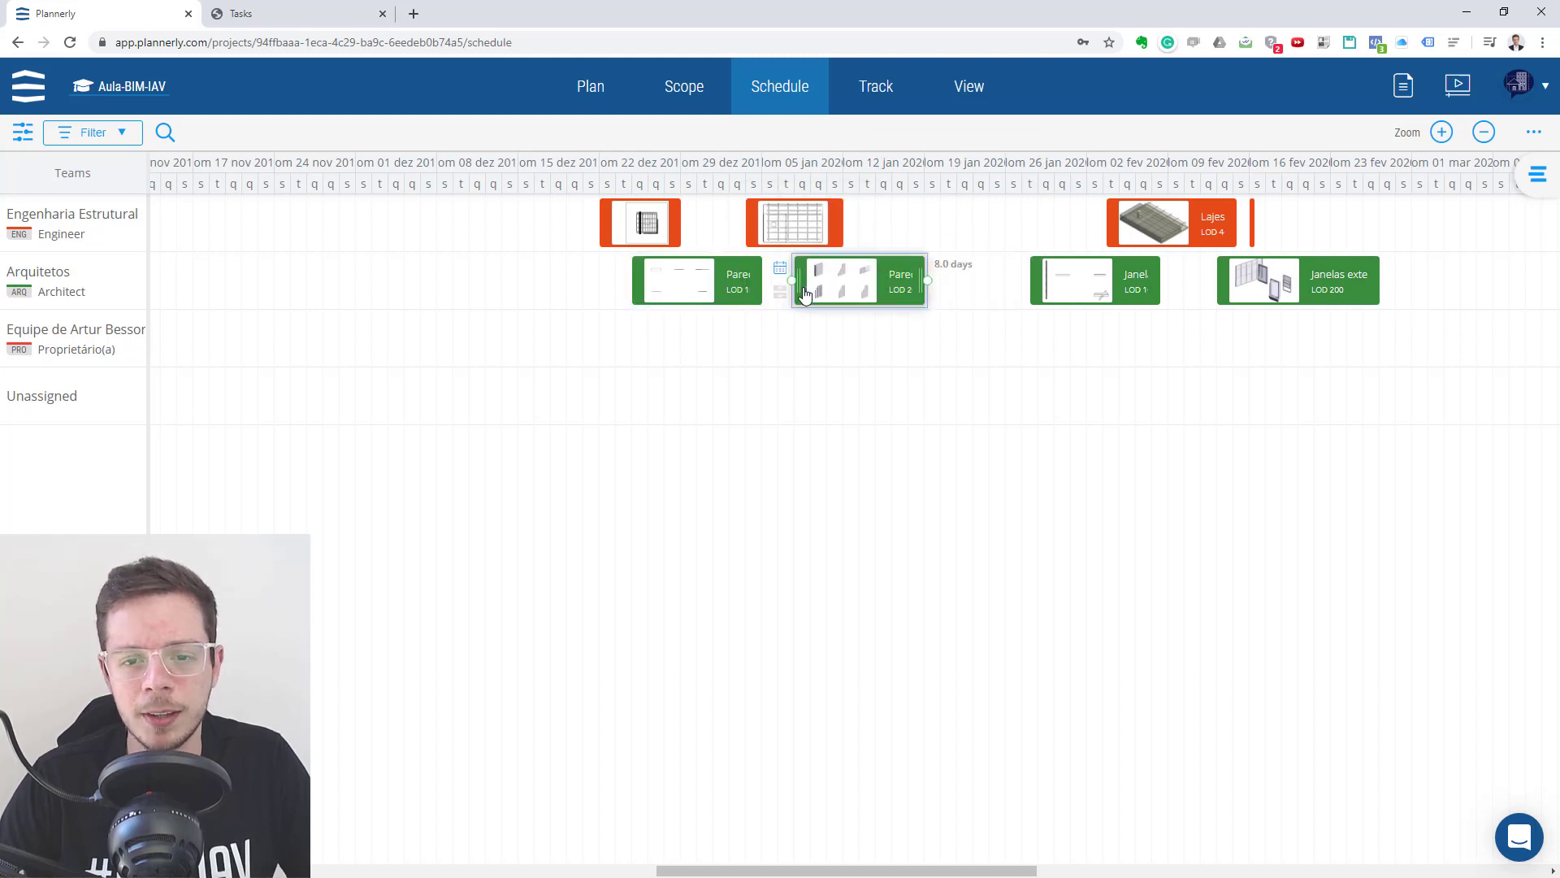
left_click_drag(1069, 286, 980, 286)
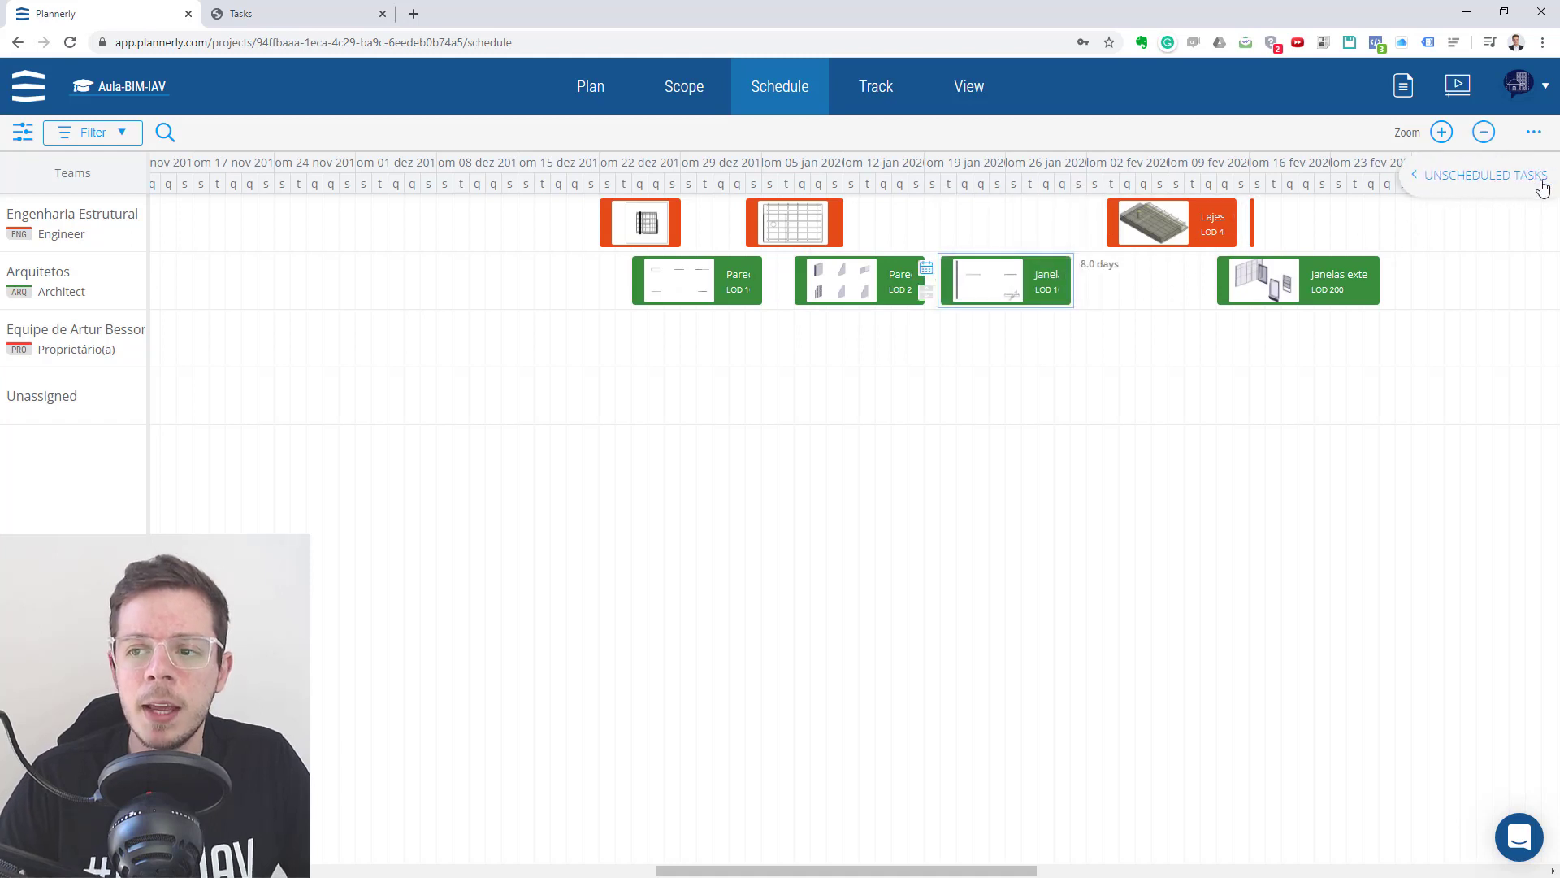
- Generate the printable task cards from the schedule and open the resulting document
left_click(1534, 135)
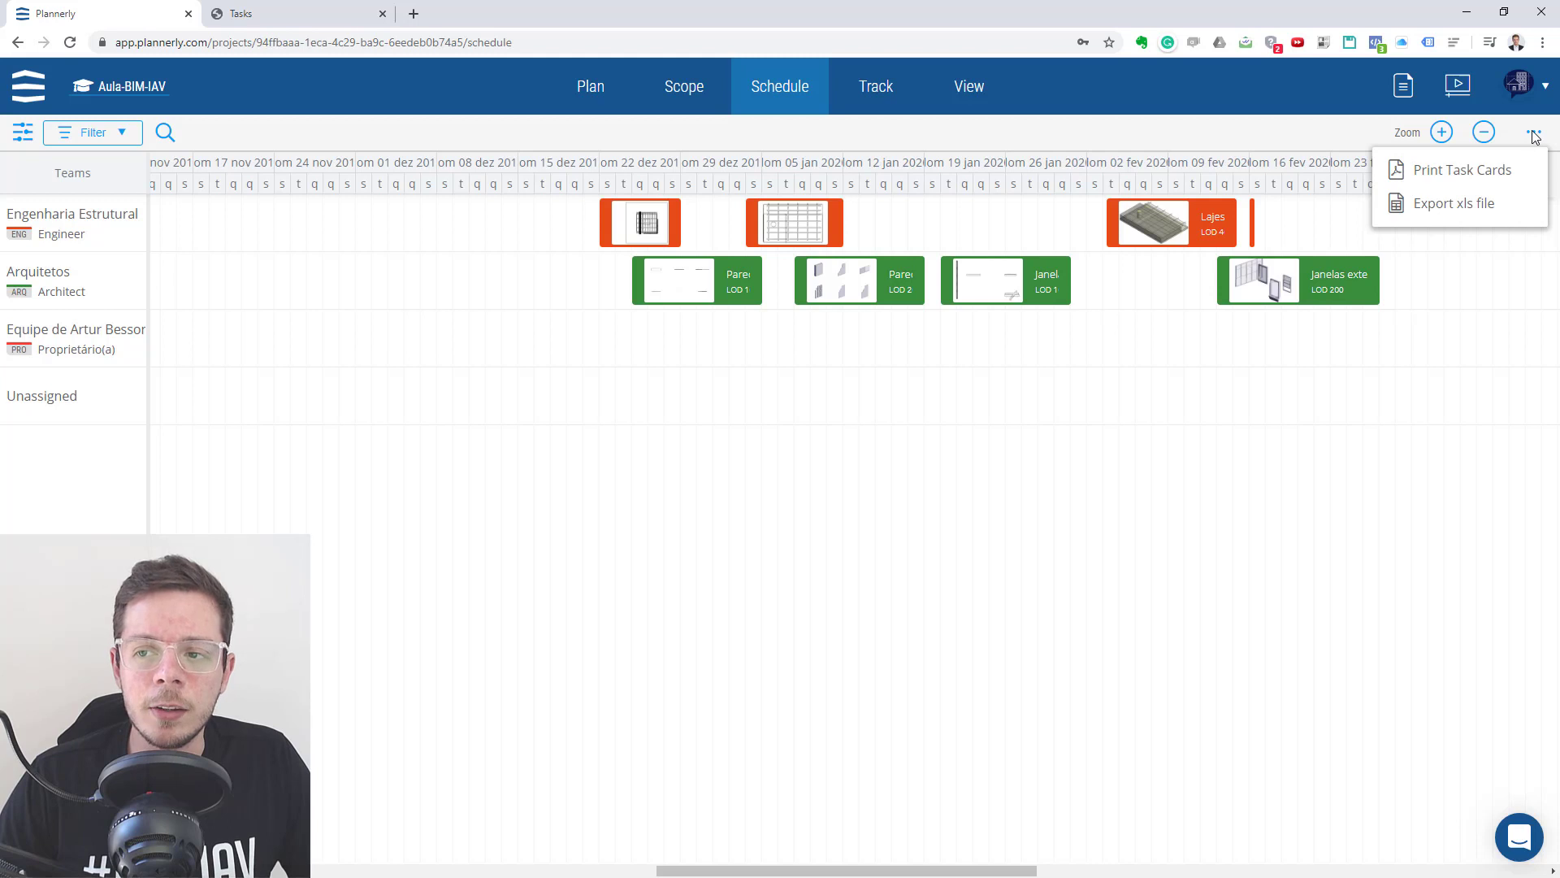
left_click(1452, 172)
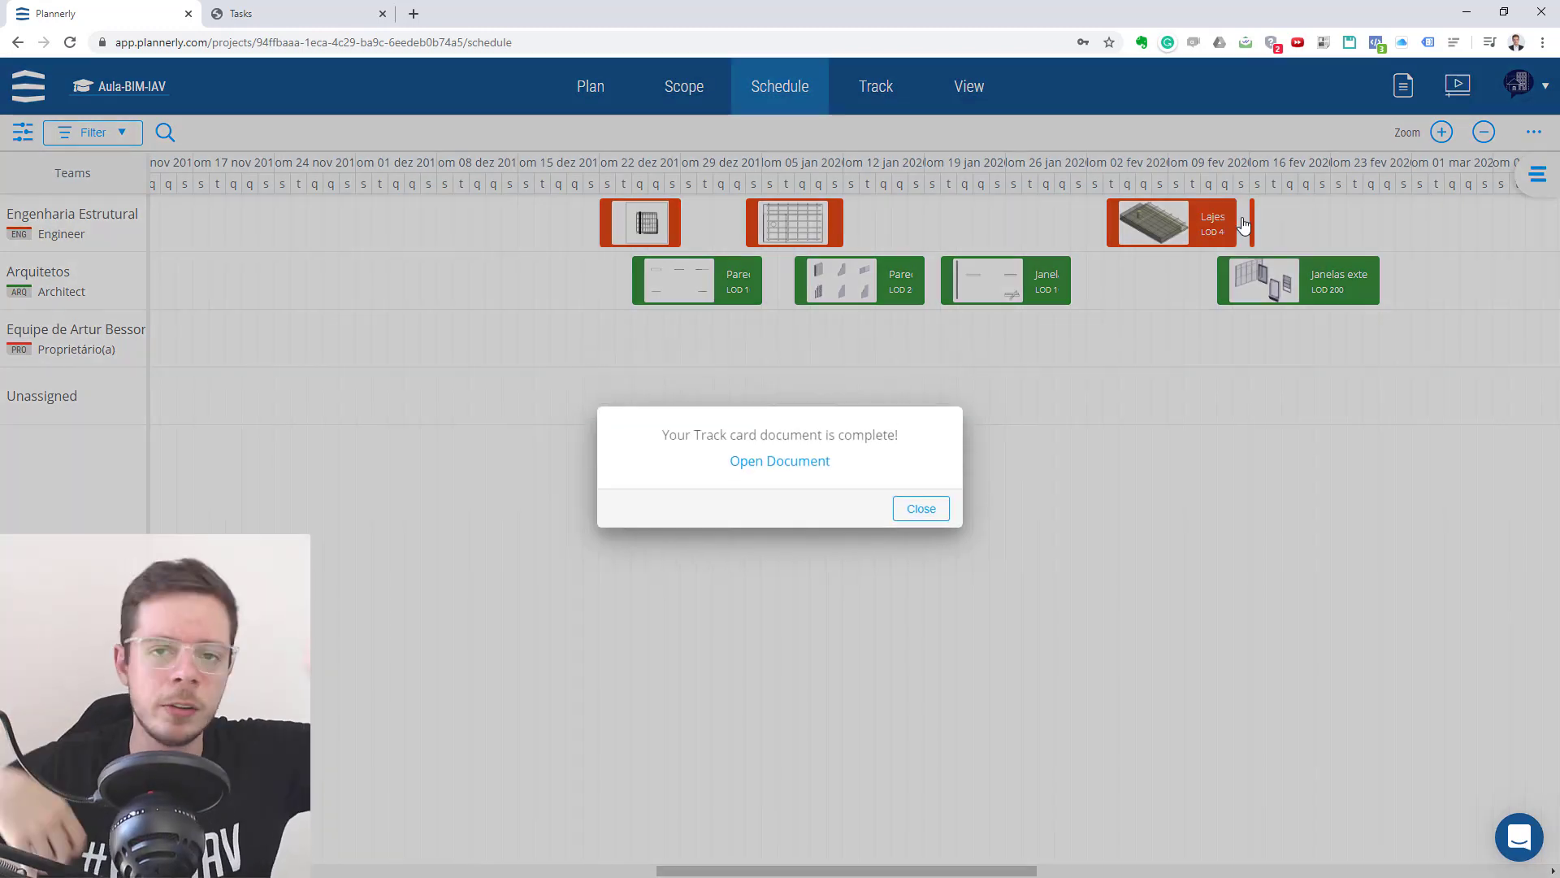
left_click(779, 461)
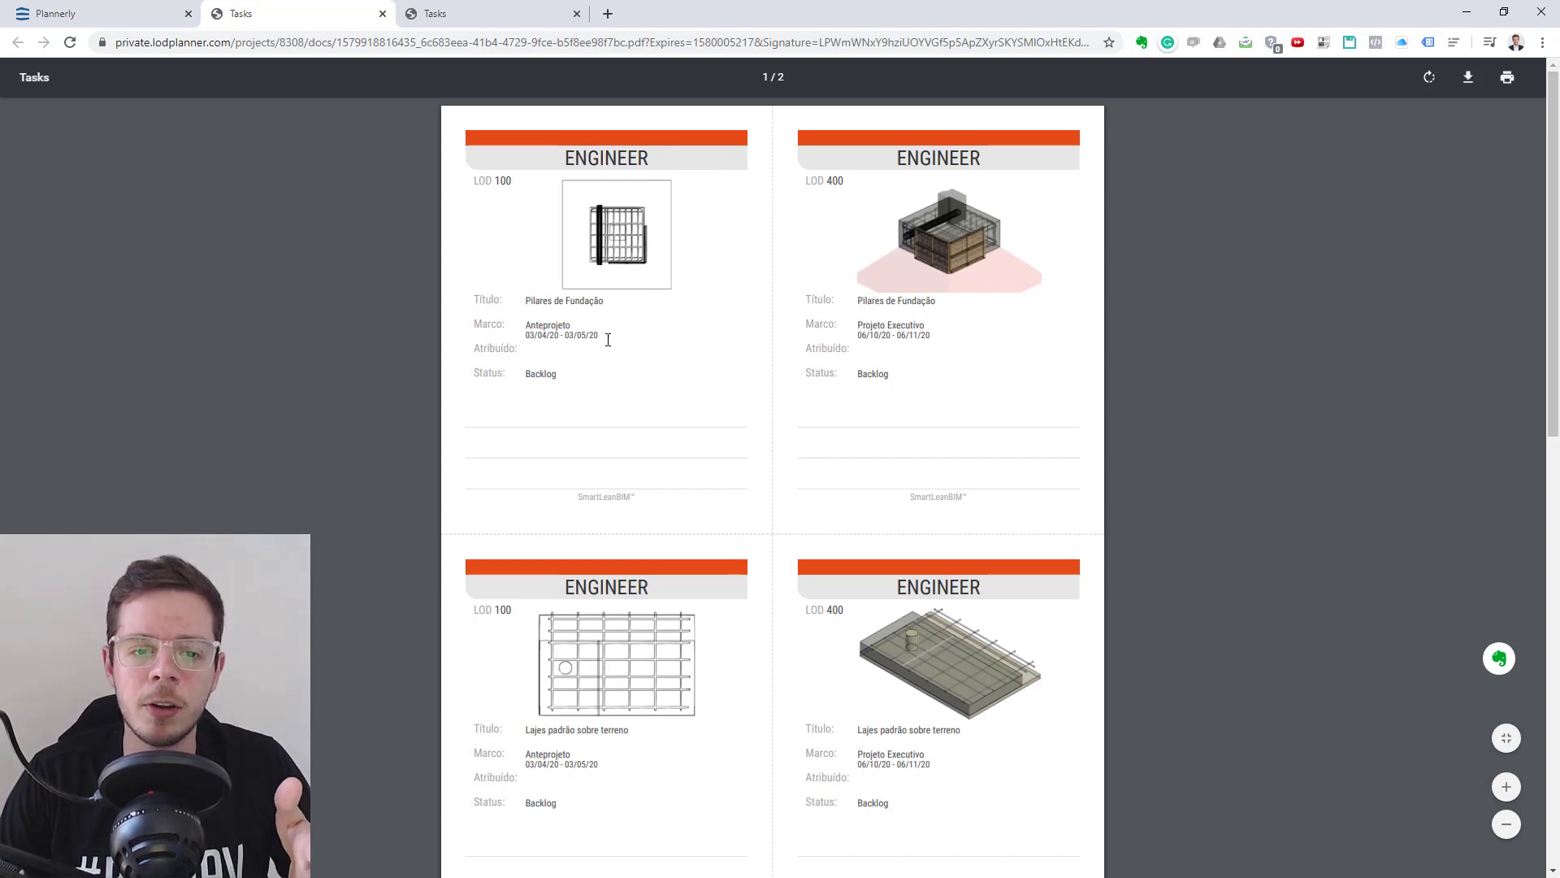
- Review the Engineer and Architect task cards, examining each card's title, milestone, assignee and status
left_click_drag(606, 338, 512, 322)
left_click_drag(558, 377, 506, 379)
left_click(508, 380)
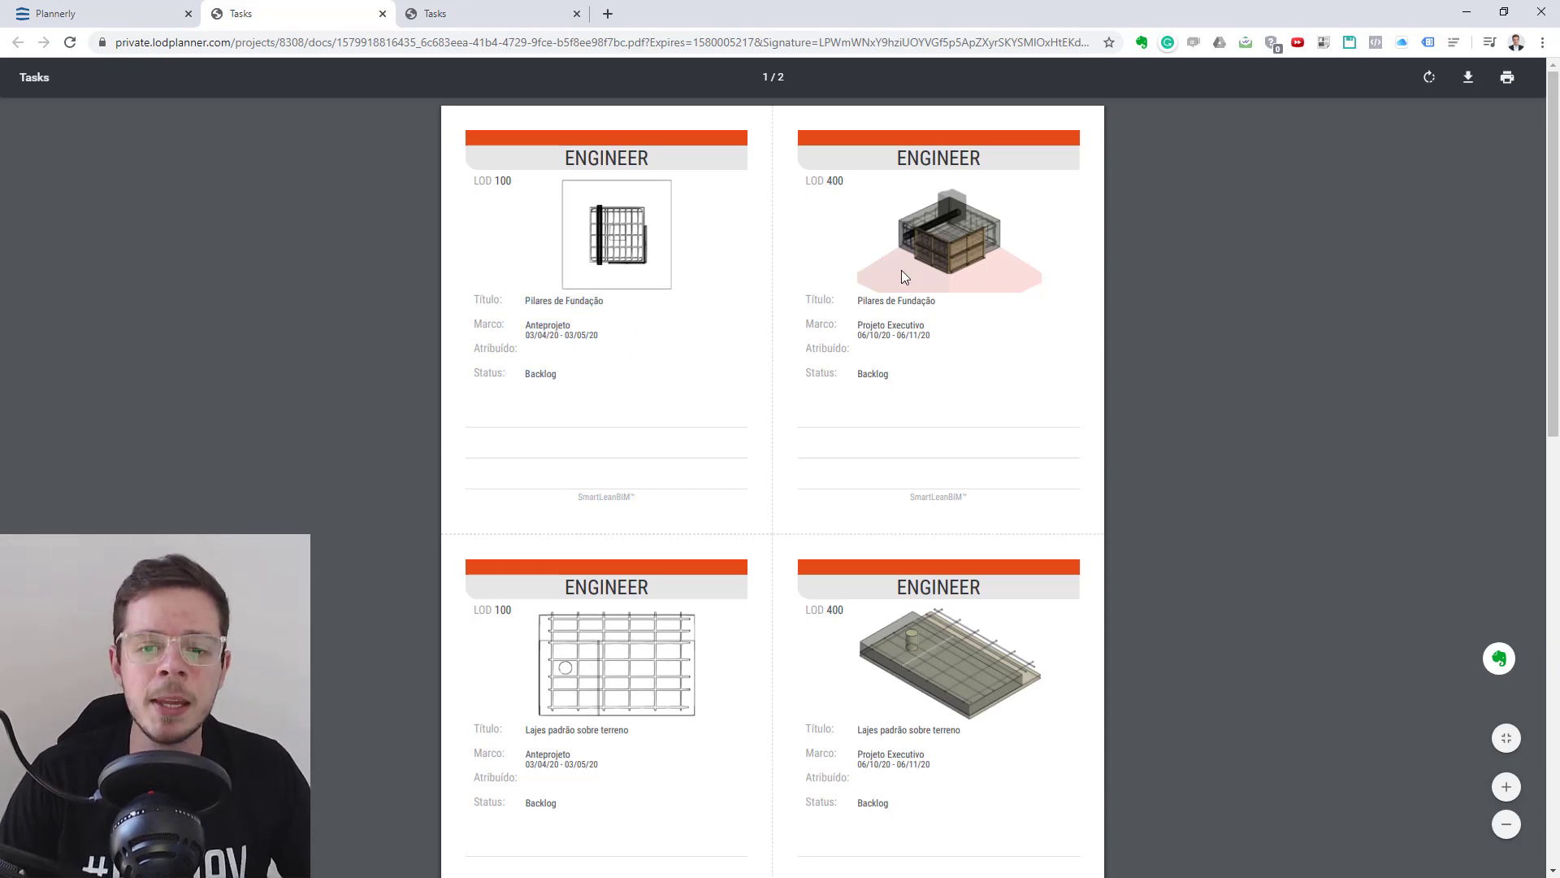
scroll(766, 299, "down", 10)
scroll(768, 300, "up", 10)
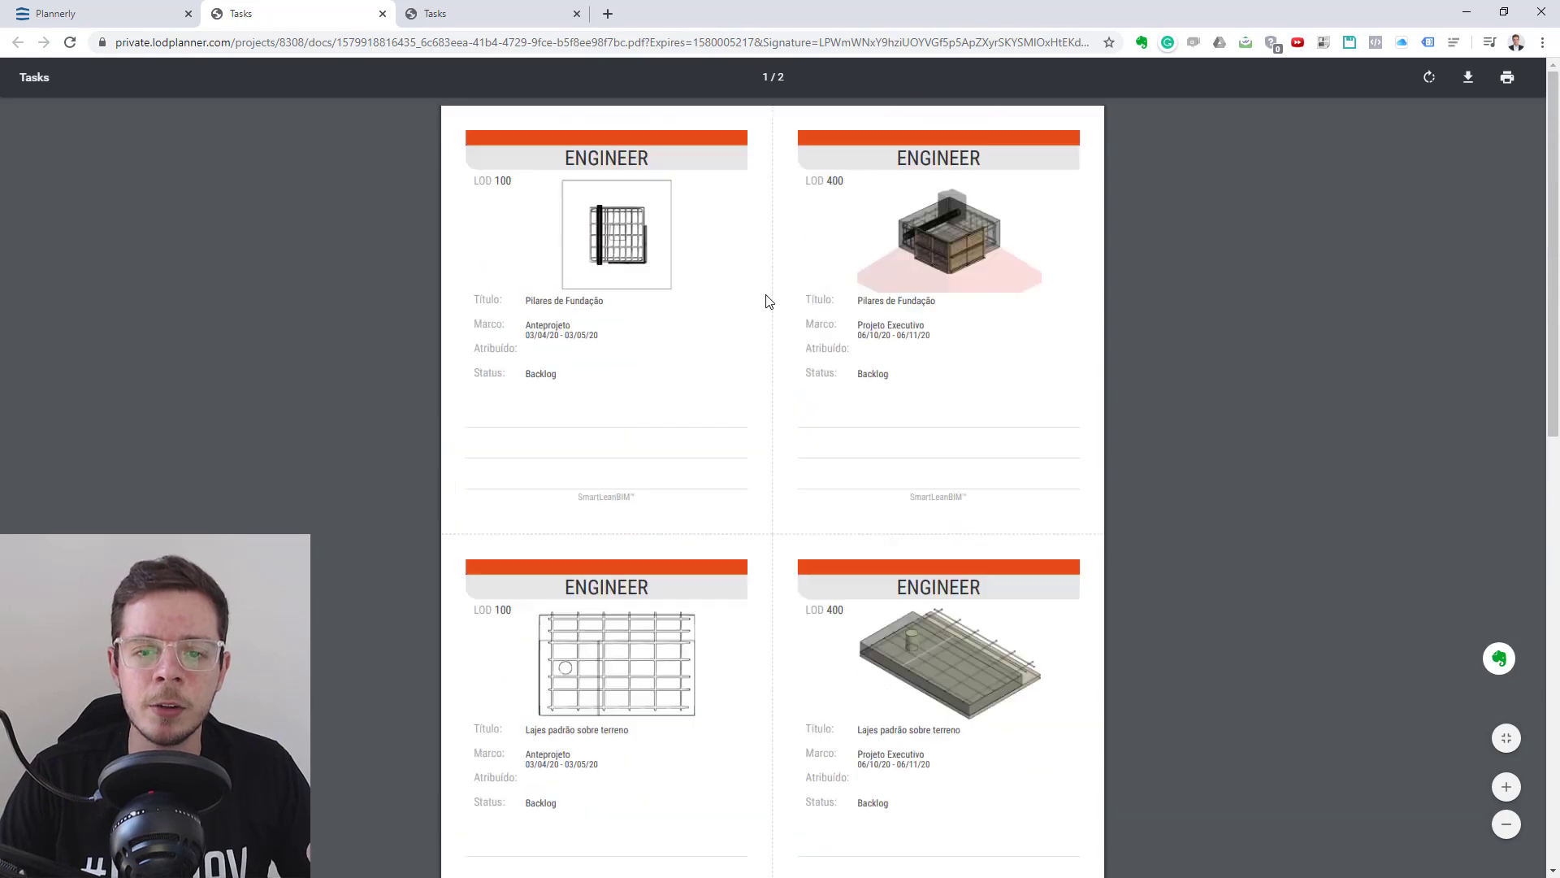
scroll(768, 301, "down", 12)
scroll(768, 301, "up", 9)
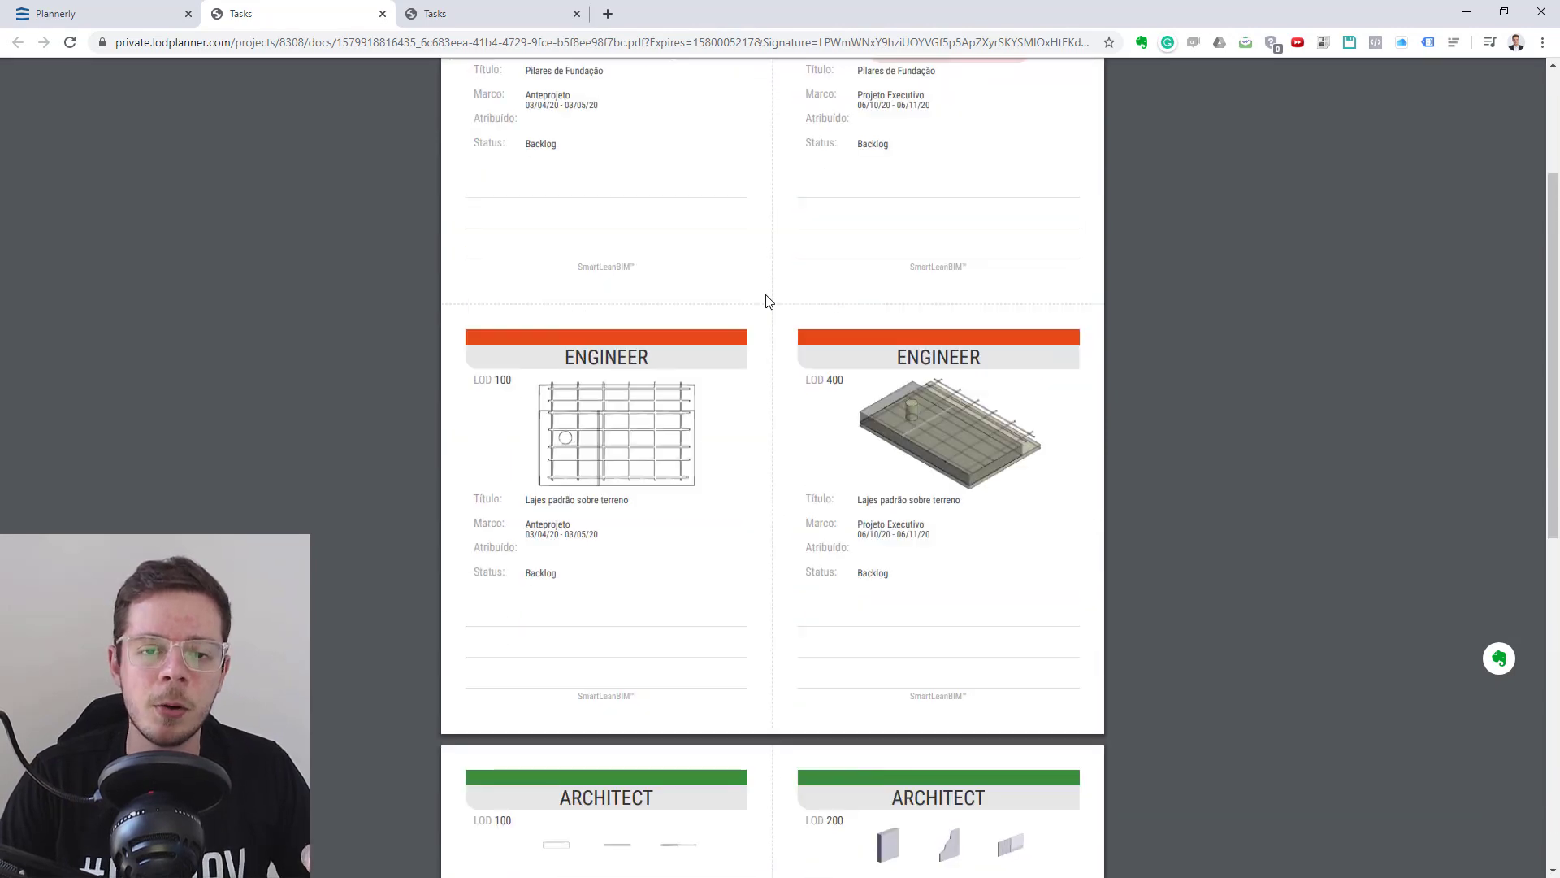
scroll(768, 301, "down", 9)
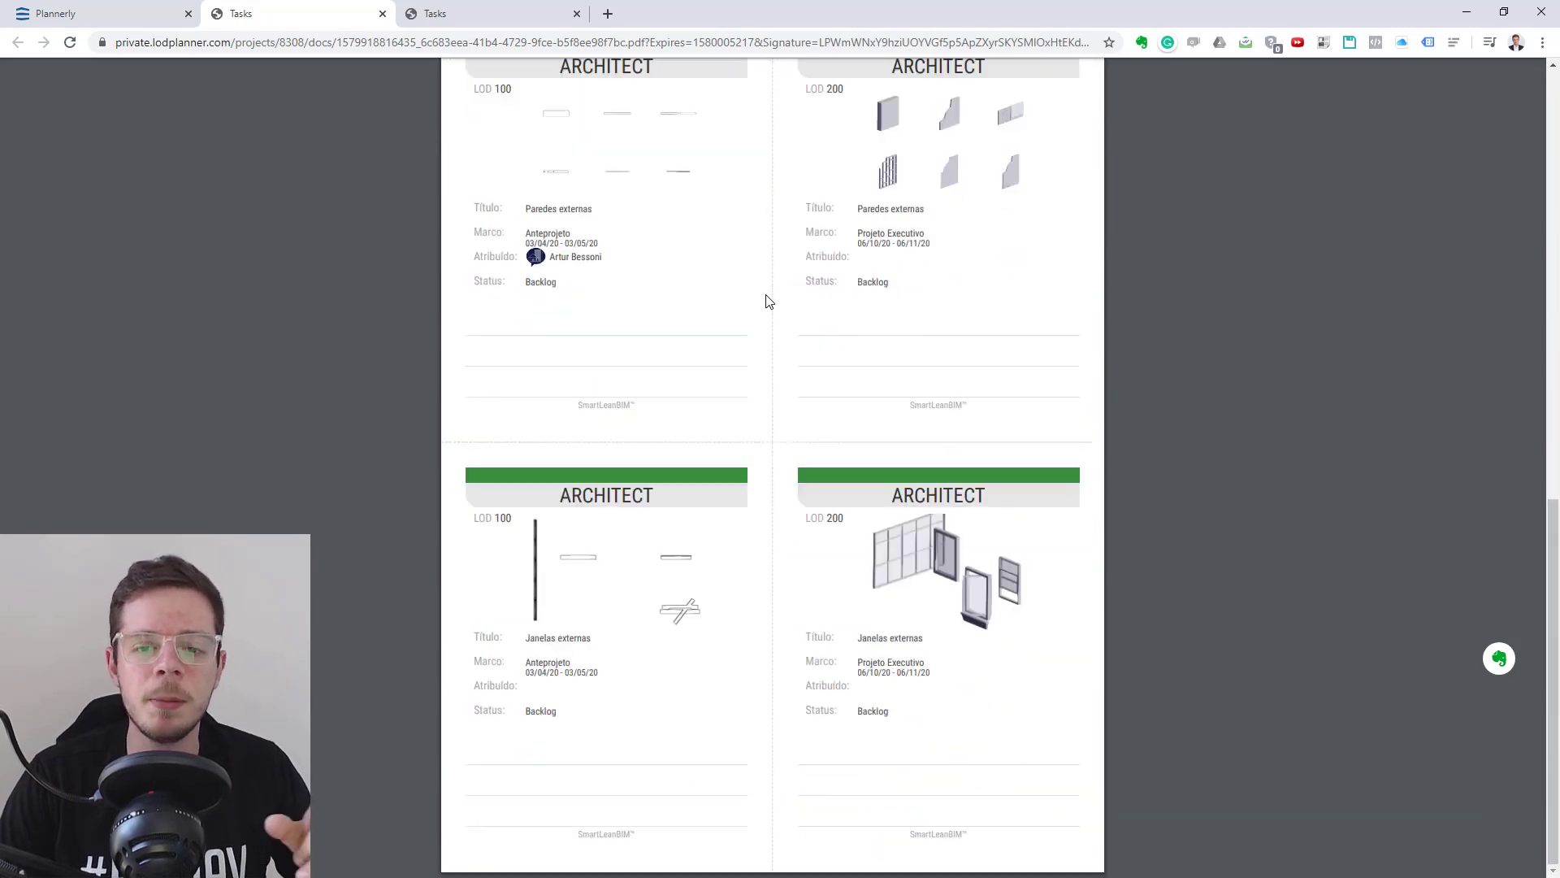
scroll(768, 301, "up", 1)
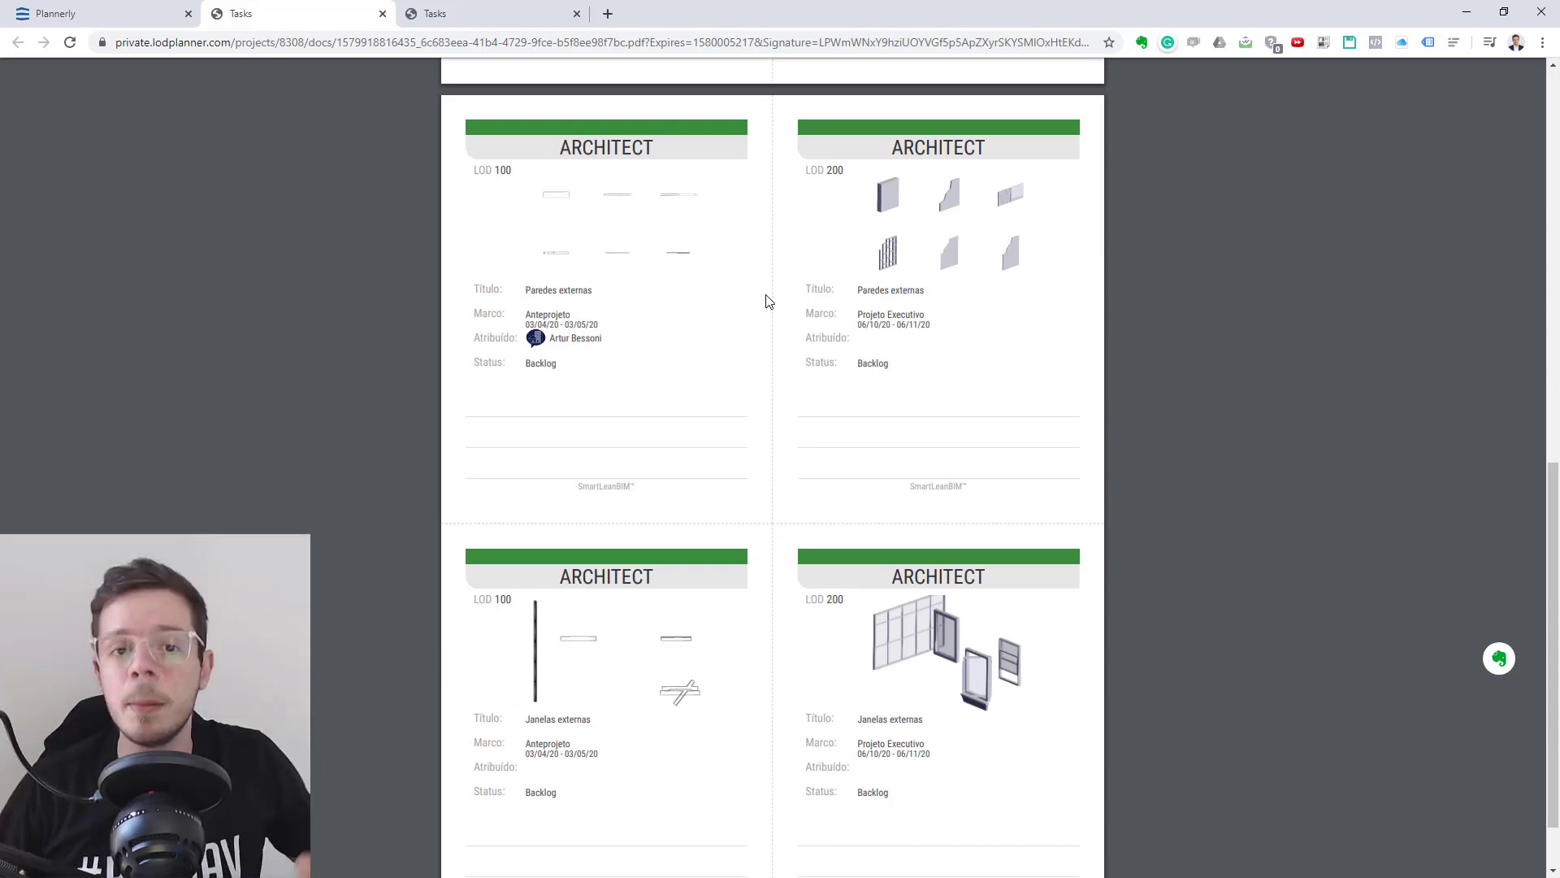
scroll(836, 428, "up", 10)
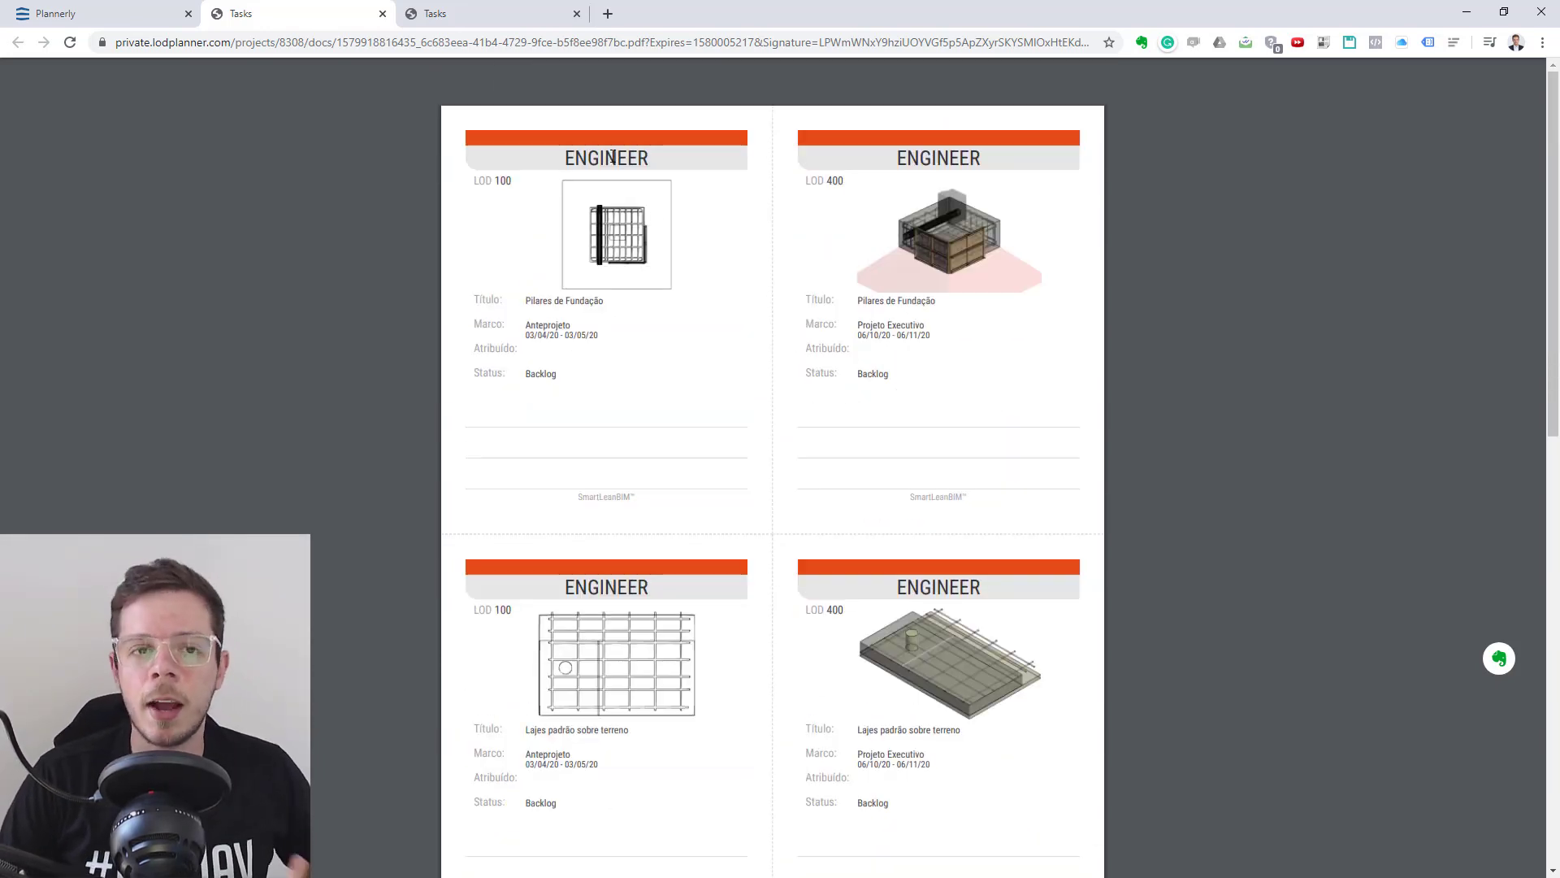
- Close the task card document and its completion dialog, and open the project's Track page for task status
left_click(382, 14)
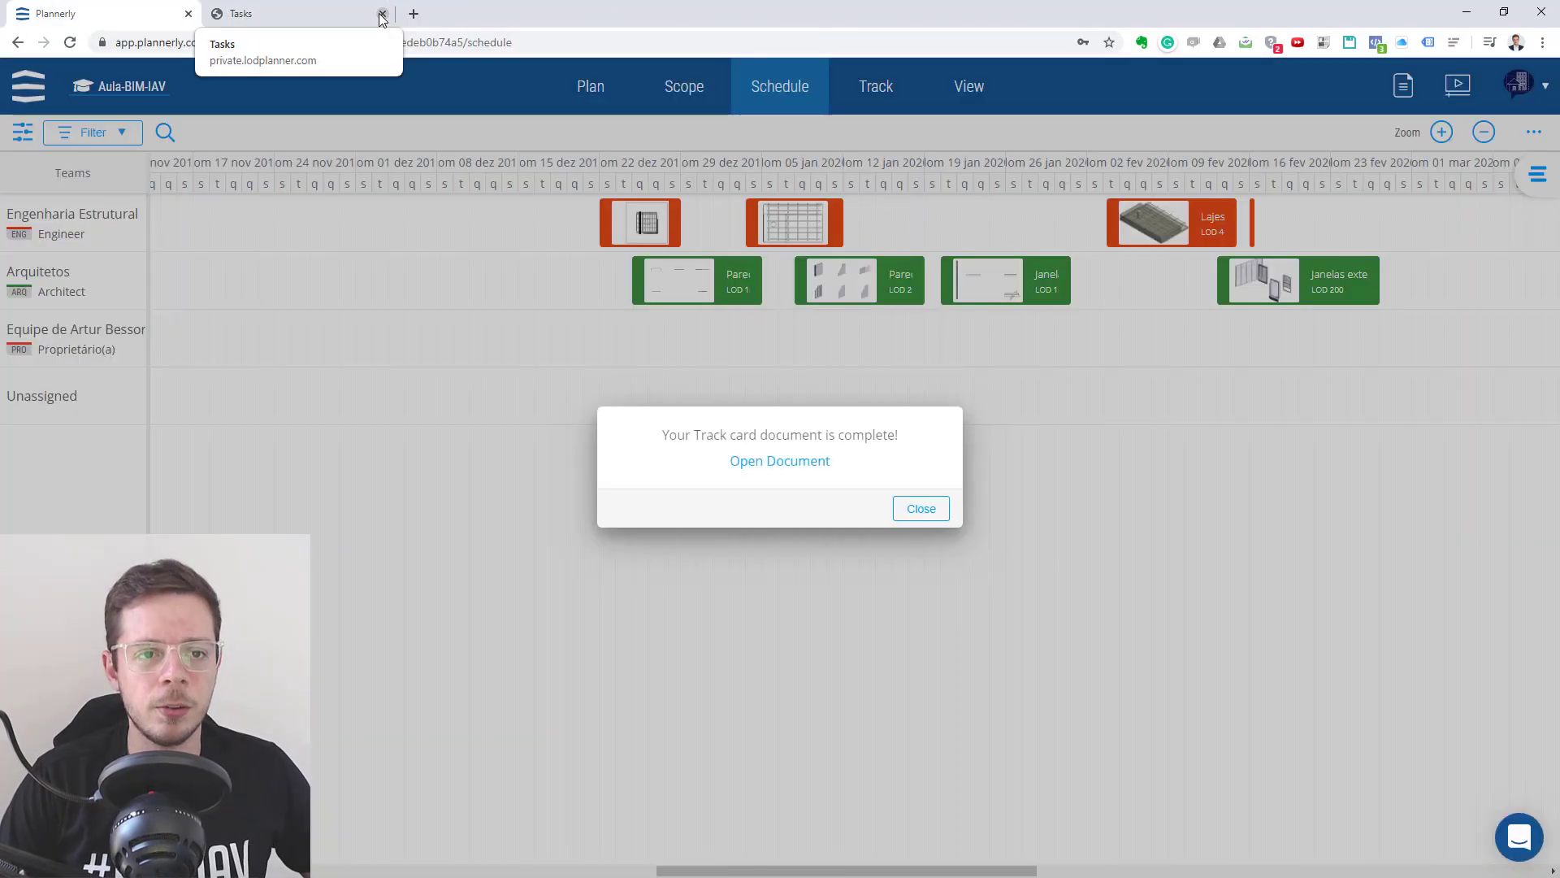
left_click(921, 510)
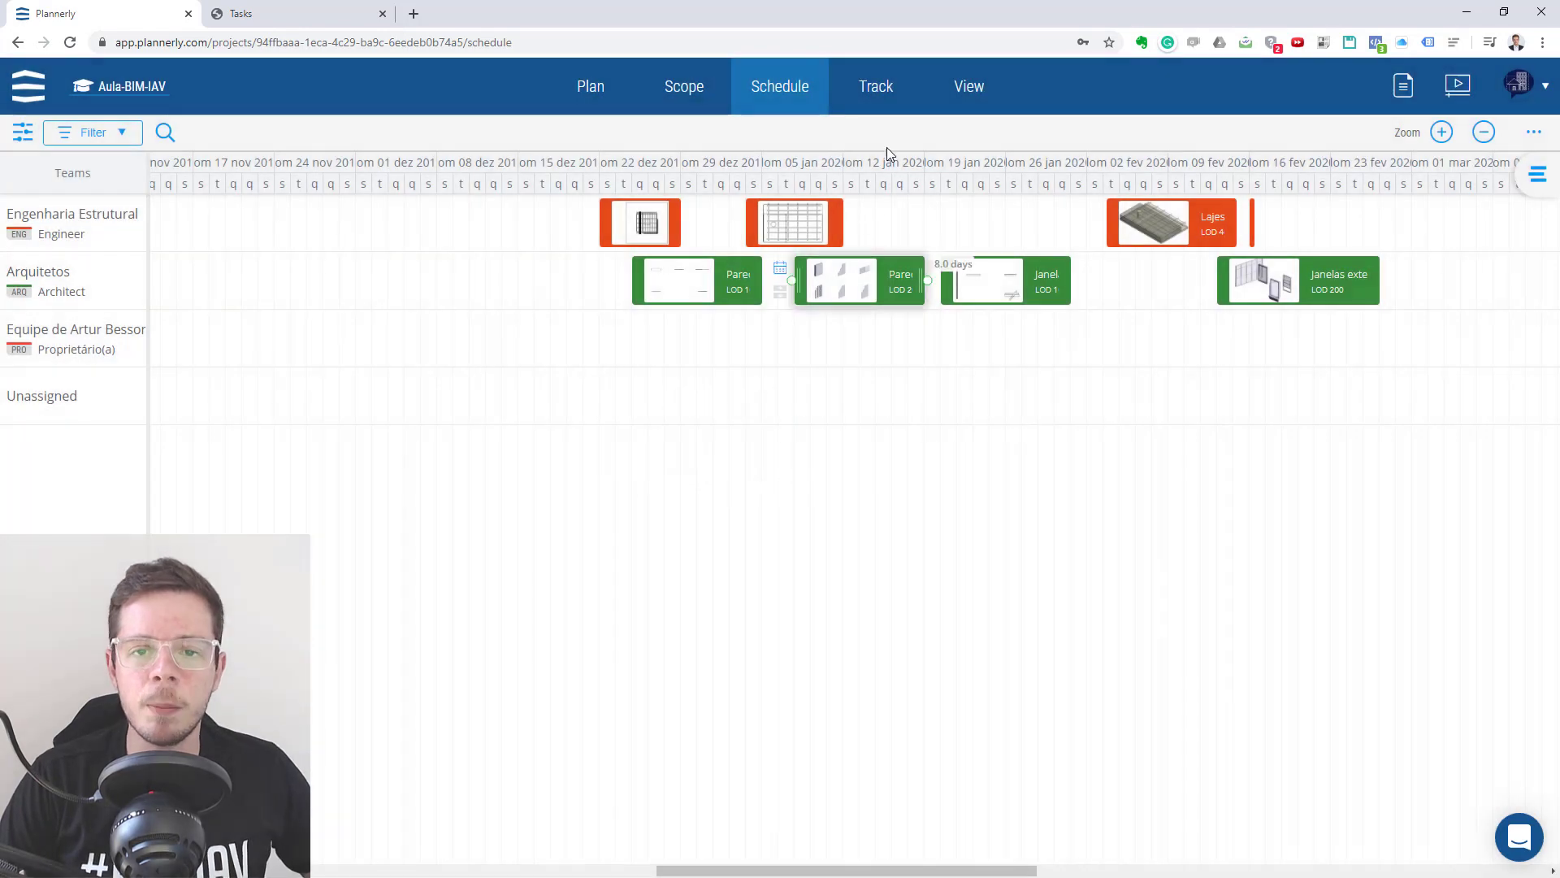
left_click(883, 91)
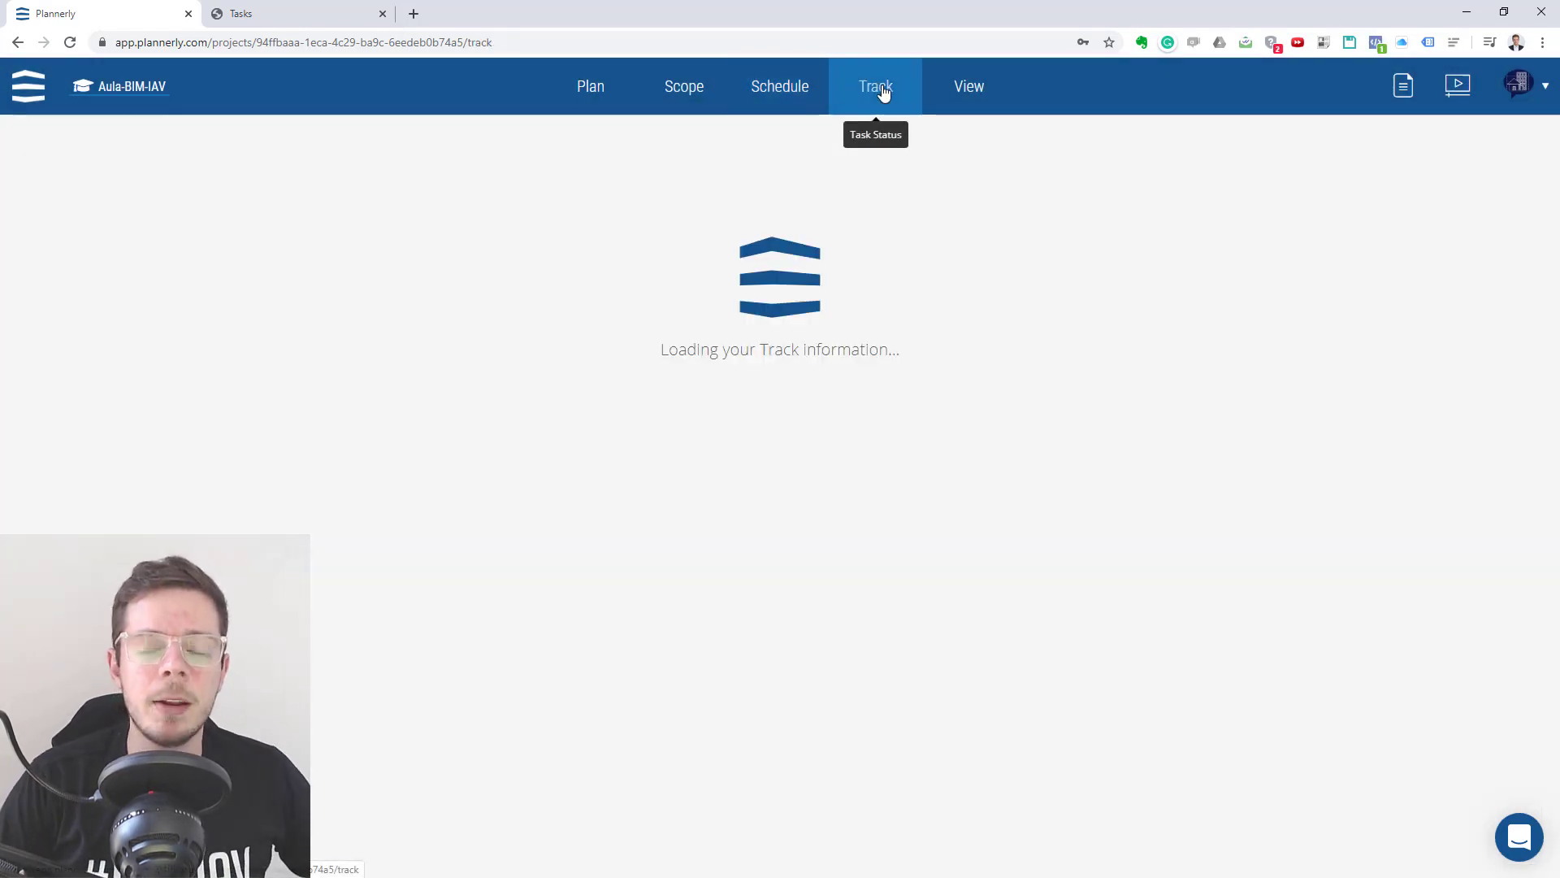